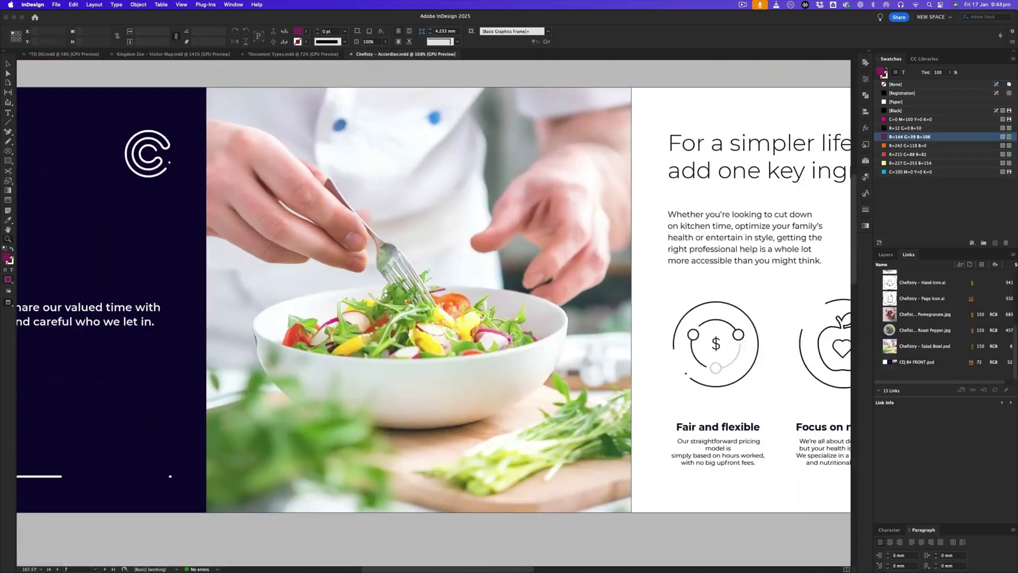
scroll(495, 255, "right", 10)
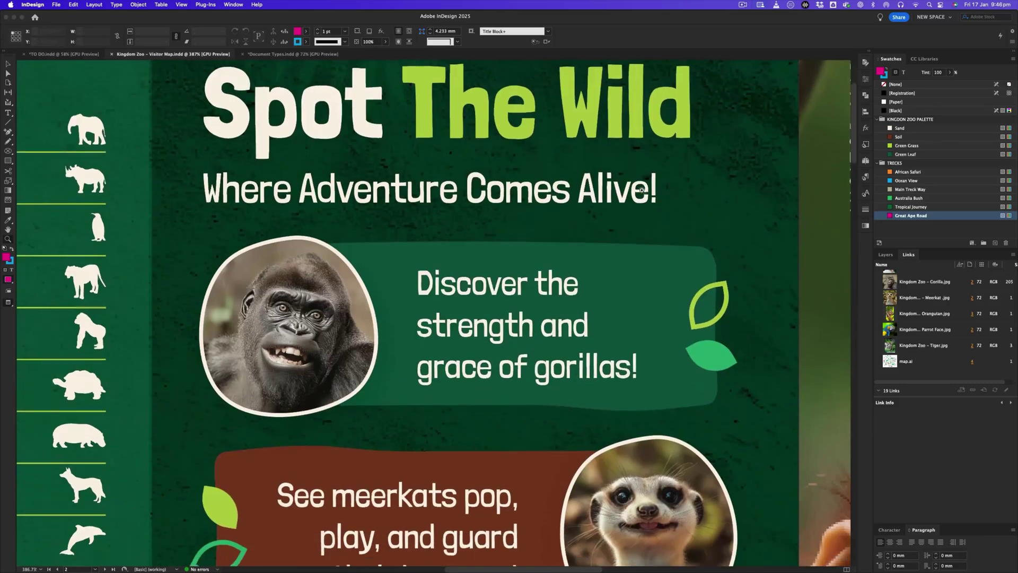
scroll(641, 190, "down", 3)
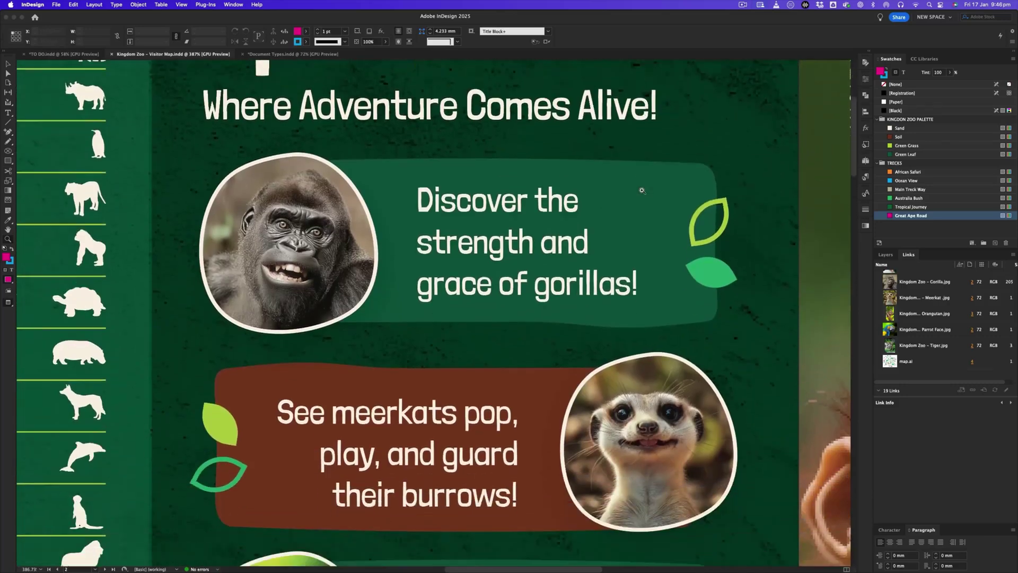
scroll(642, 190, "down", 15)
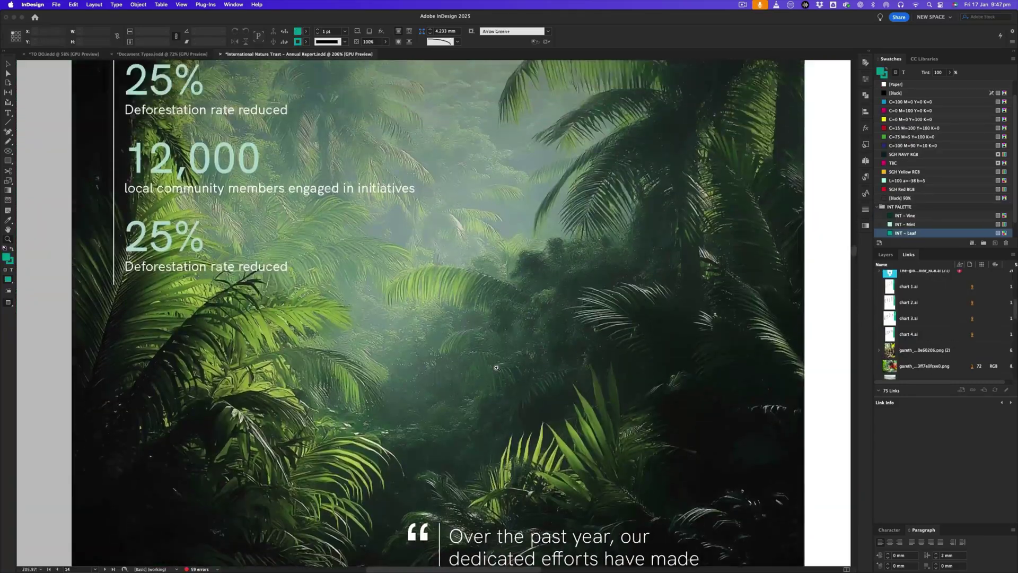
scroll(497, 367, "up", 5)
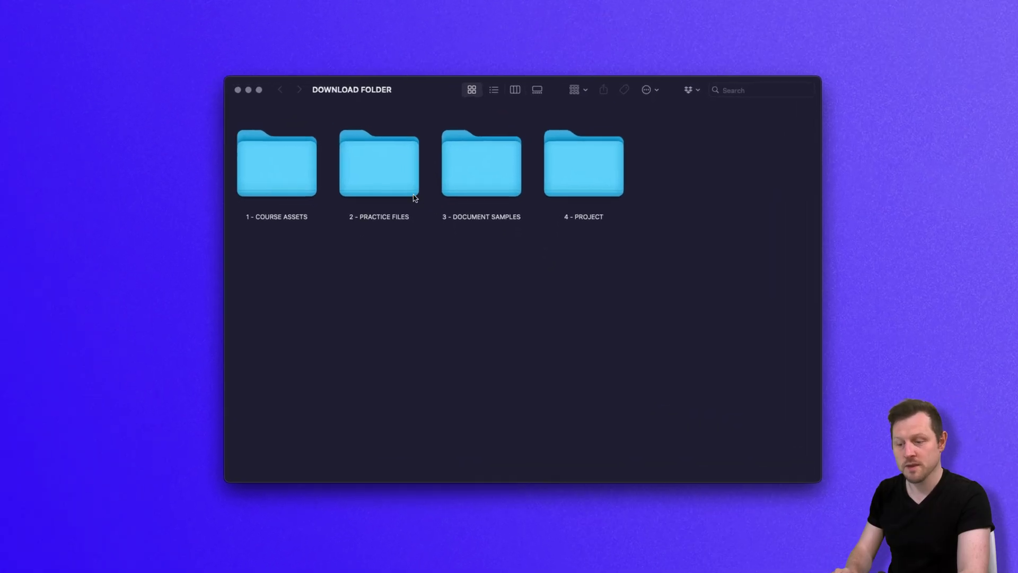
Step: Open Practice Worksheets.indd from the 2 - PRACTICE FILES folder and bring up its worksheet overview page
left_click(393, 185)
double_click(393, 185)
left_click(325, 296)
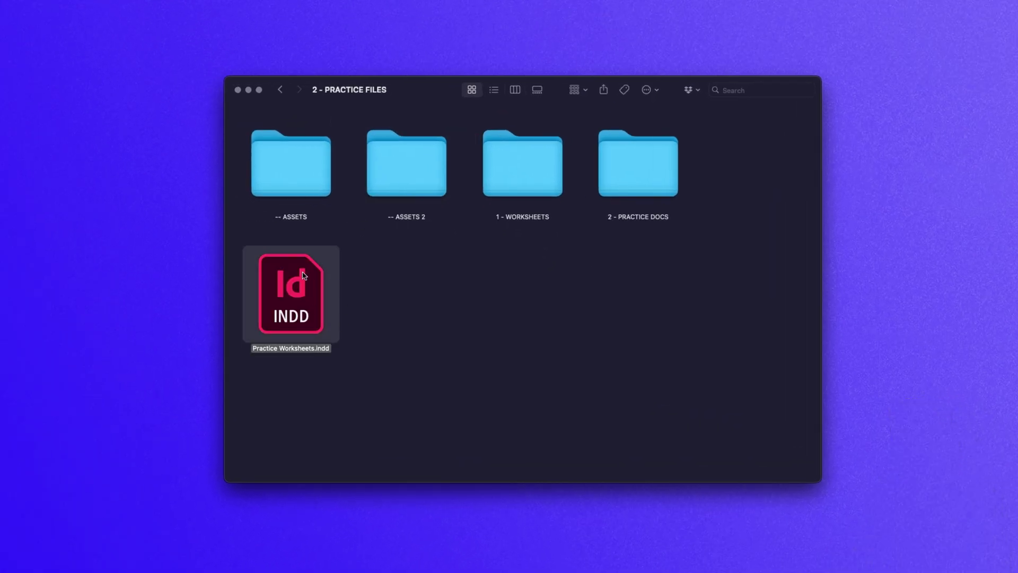
double_click(284, 323)
scroll(547, 380, "down", 5)
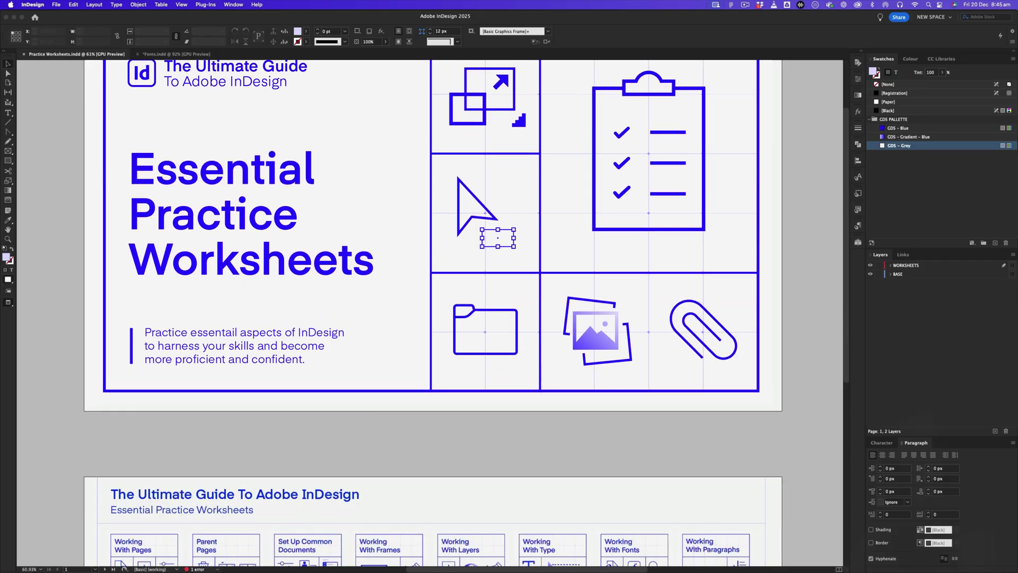
scroll(458, 216, "down", 6)
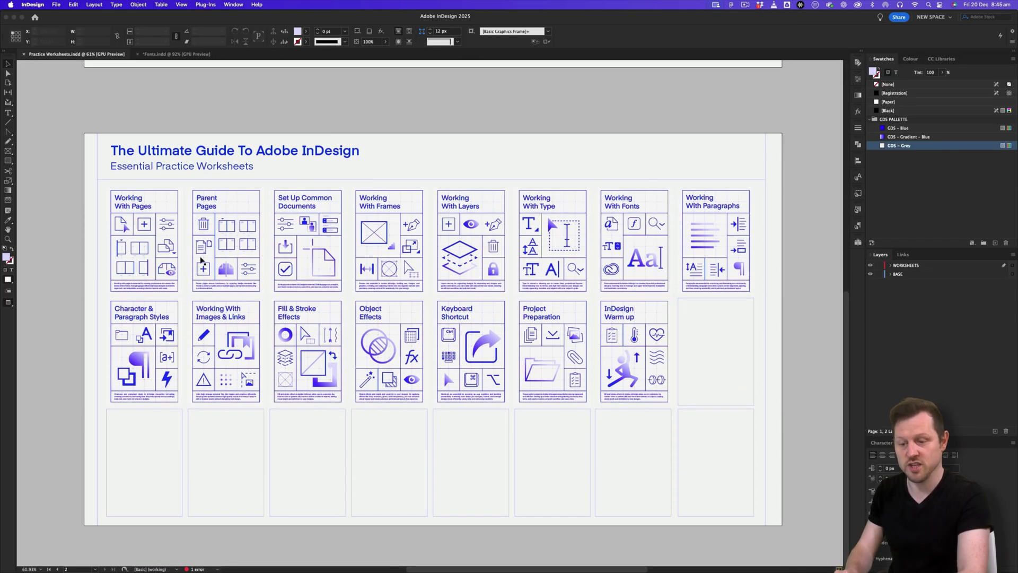
Step: Open the linked source file of the Working With Fonts worksheet for editing, starting from the overview page
left_click(625, 198)
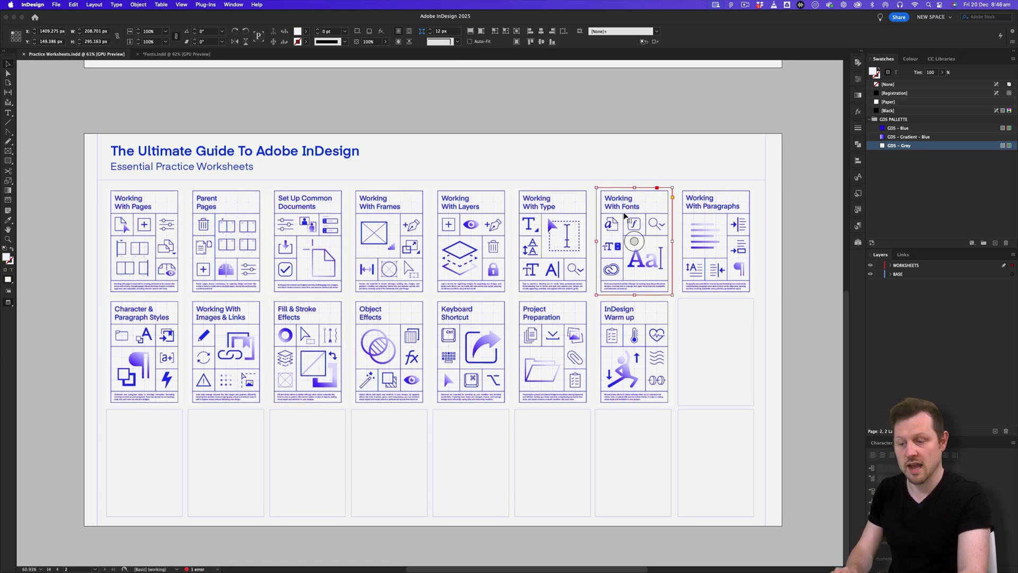
left_click(904, 256)
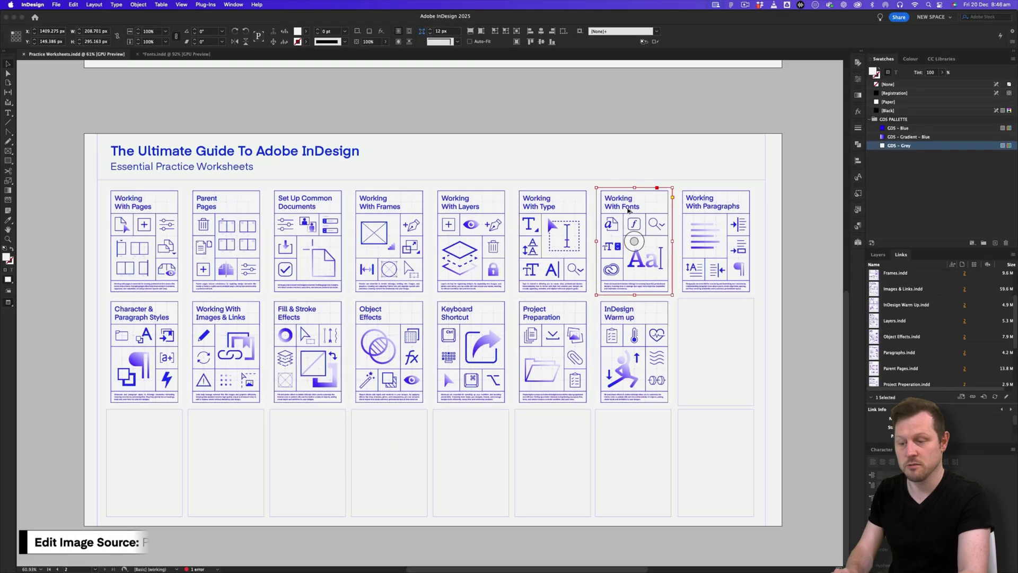
double_click(627, 208, "alt")
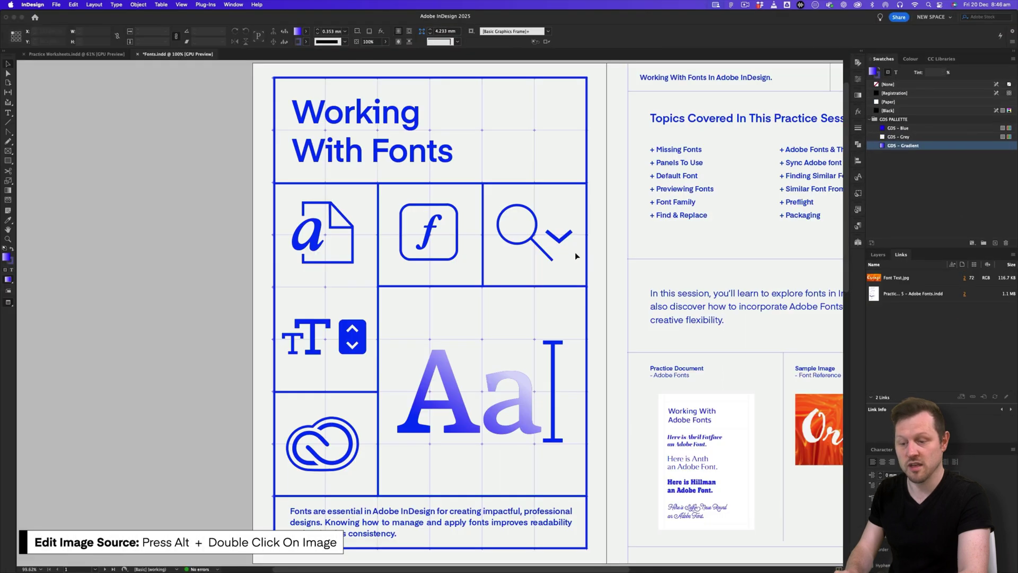
scroll(566, 250, "right", 5)
mouse_move(493, 242)
left_mouse_down()
mouse_move(485, 235)
mouse_move(504, 242)
left_mouse_up()
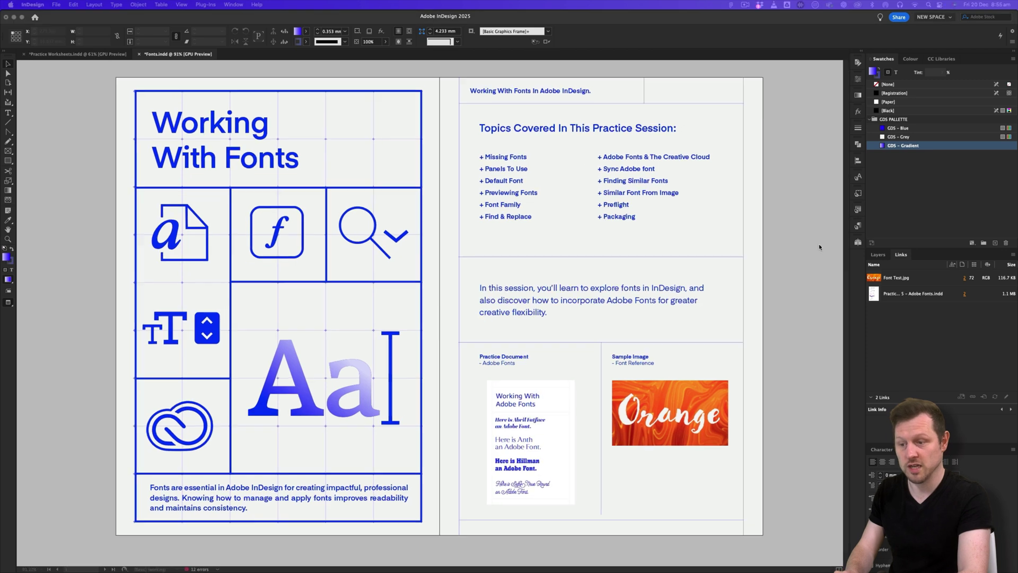
scroll(783, 241, "down", 10)
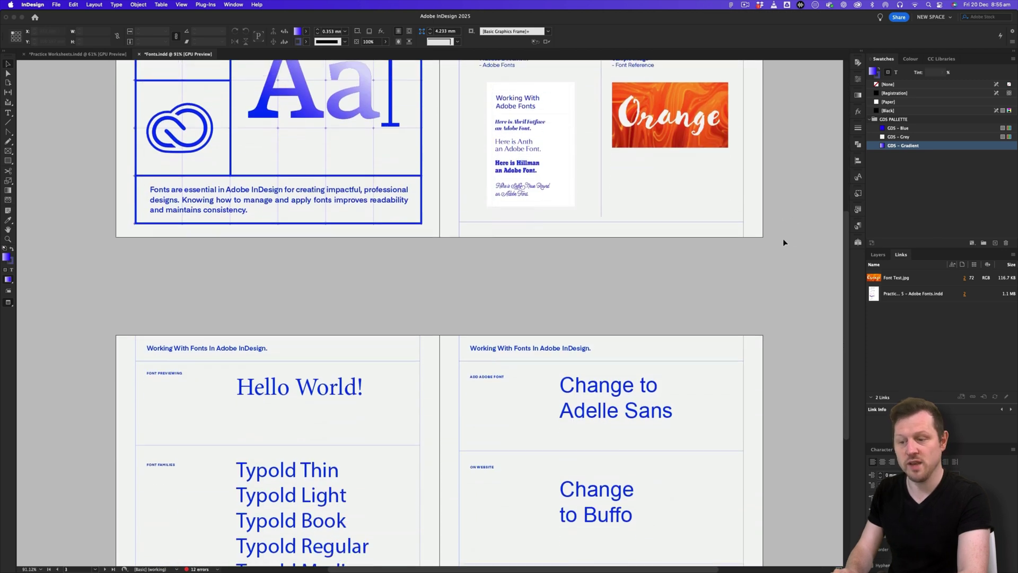
scroll(783, 240, "up", 1)
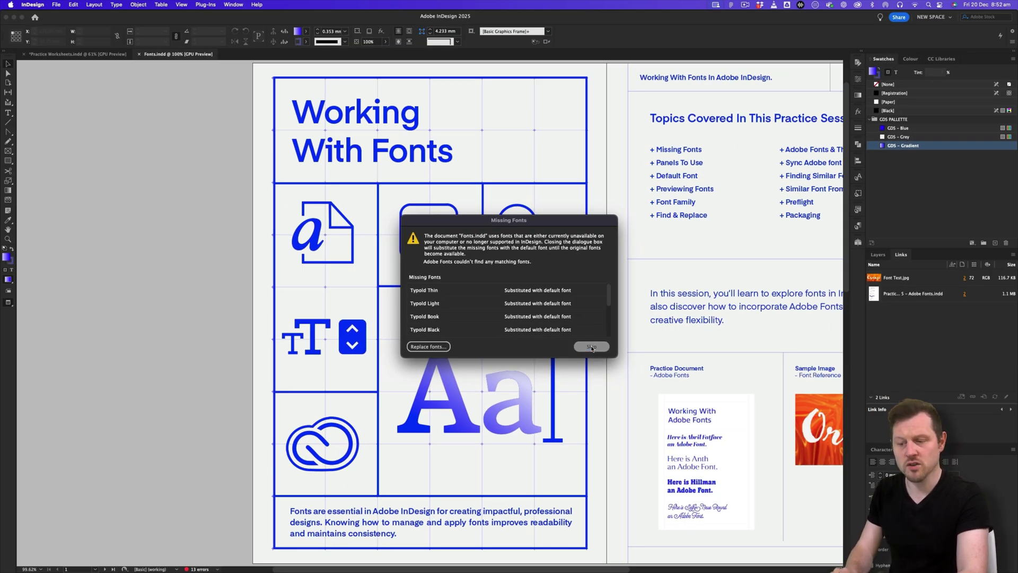
Step: Skip replacing the missing fonts in Fonts.indd and examine the practice pages for text using missing fonts
left_click(592, 348)
scroll(551, 367, "down", 5)
scroll(551, 367, "down", 10)
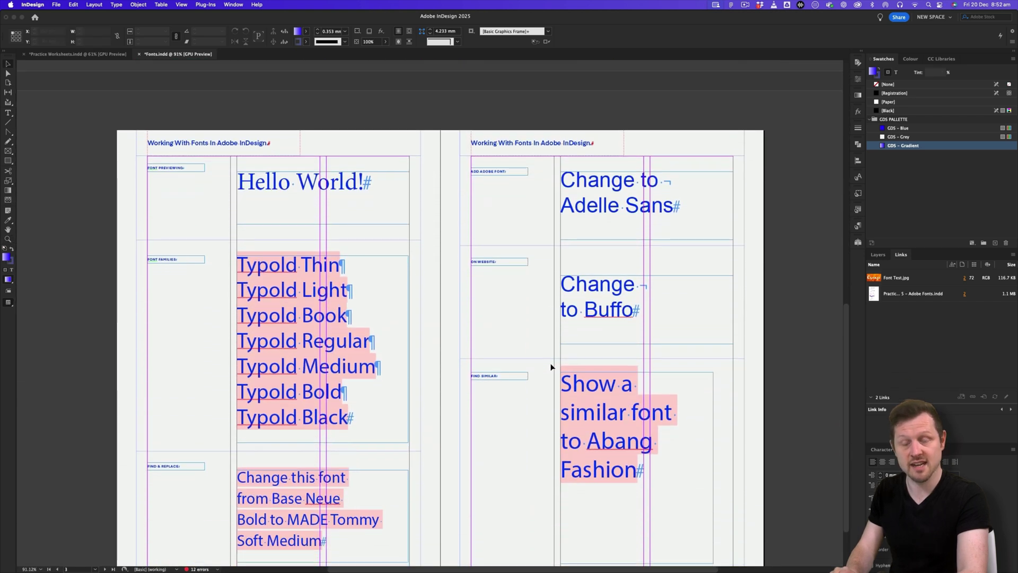
scroll(552, 367, "down", 2)
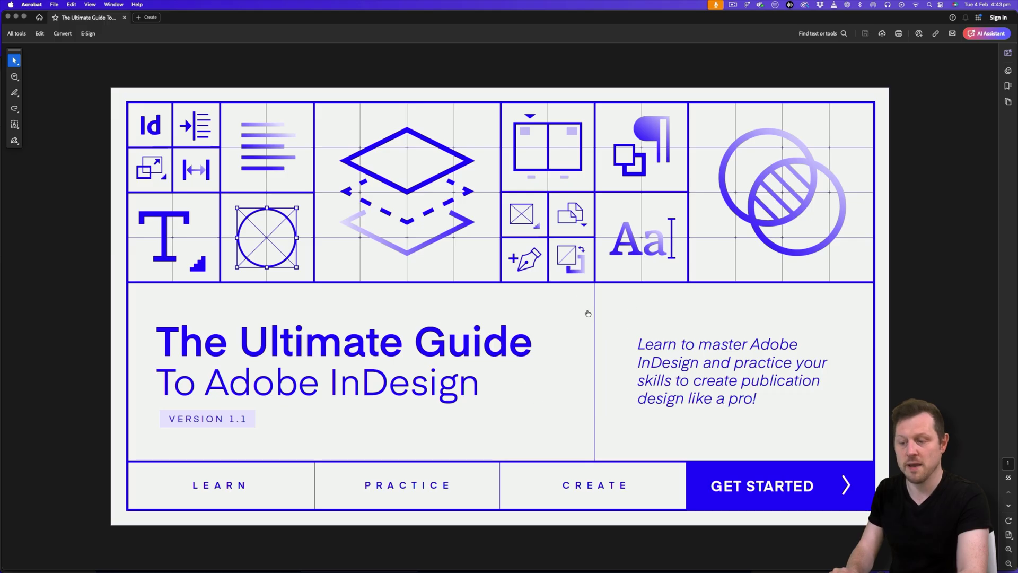
Step: Switch to the course guide PDF in Acrobat and open the "What To Do Before You Begin" section from the course index
left_click(744, 473)
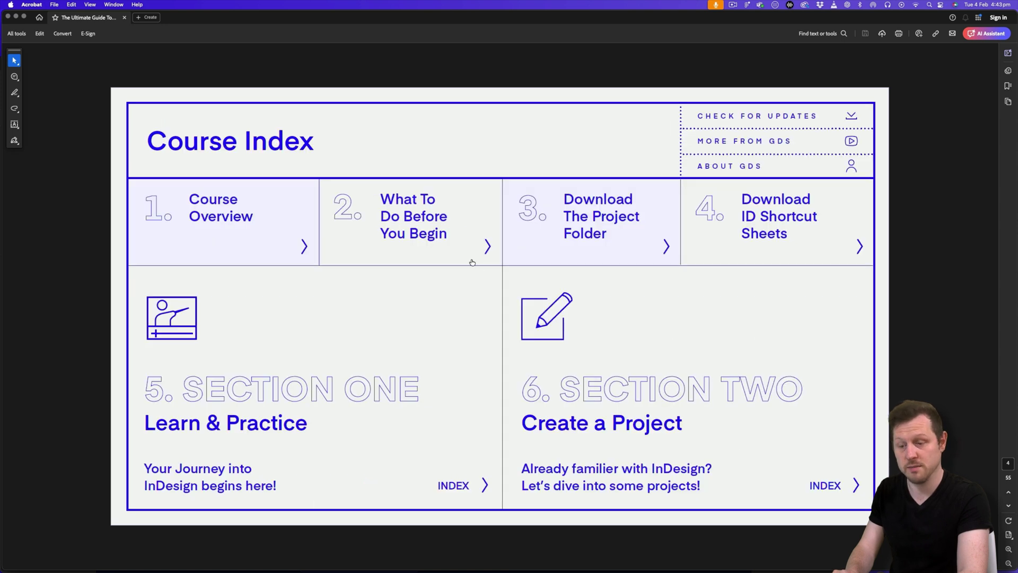
left_click(409, 227)
left_click(426, 361)
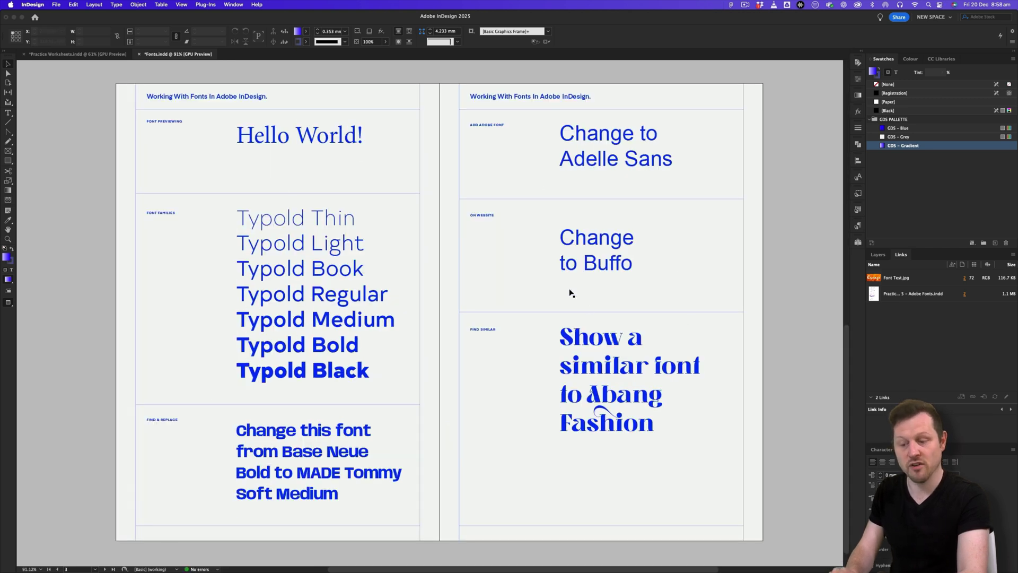
key("w")
key("w")
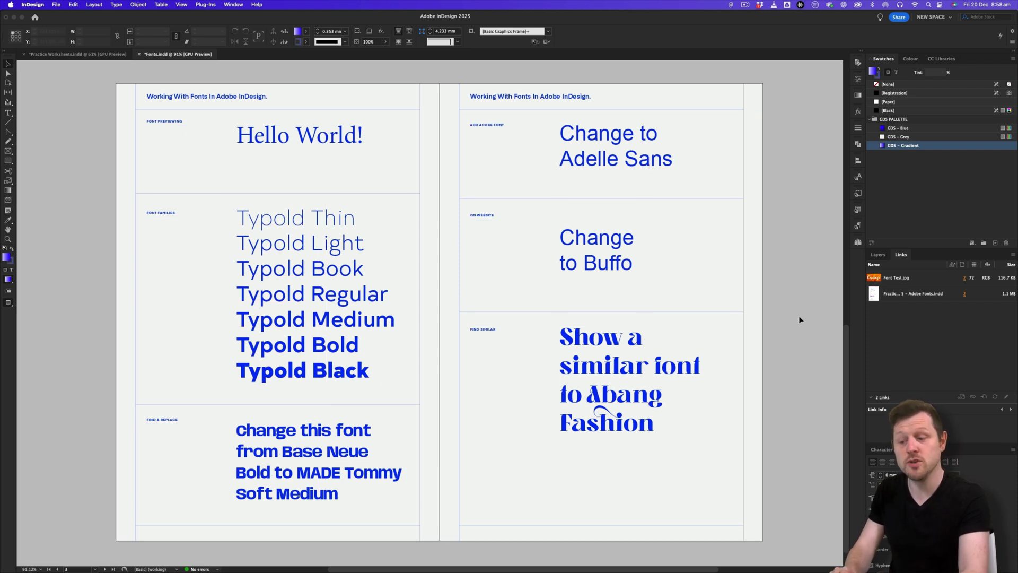
scroll(800, 320, "right", 1)
scroll(800, 320, "up", 1)
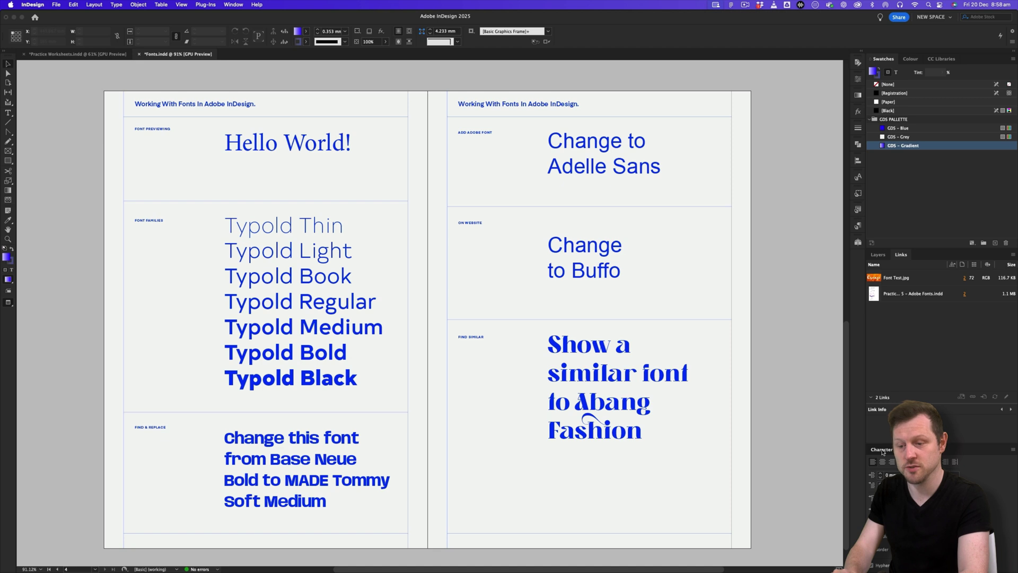
Step: Float the Character panel over the page and dock it back among the other panels
double_click(883, 452)
left_click_drag(876, 484, 686, 211)
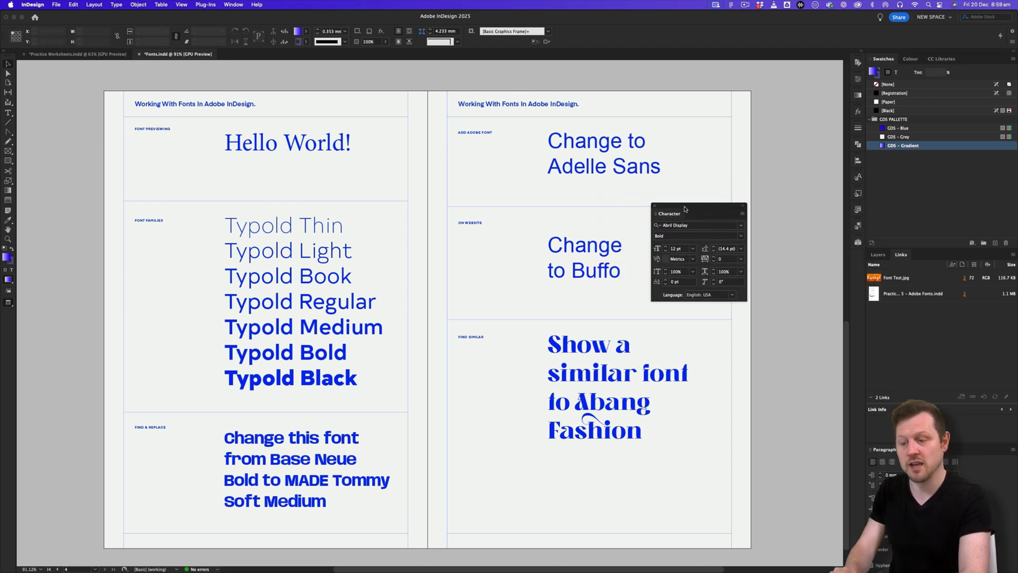
left_click(233, 5)
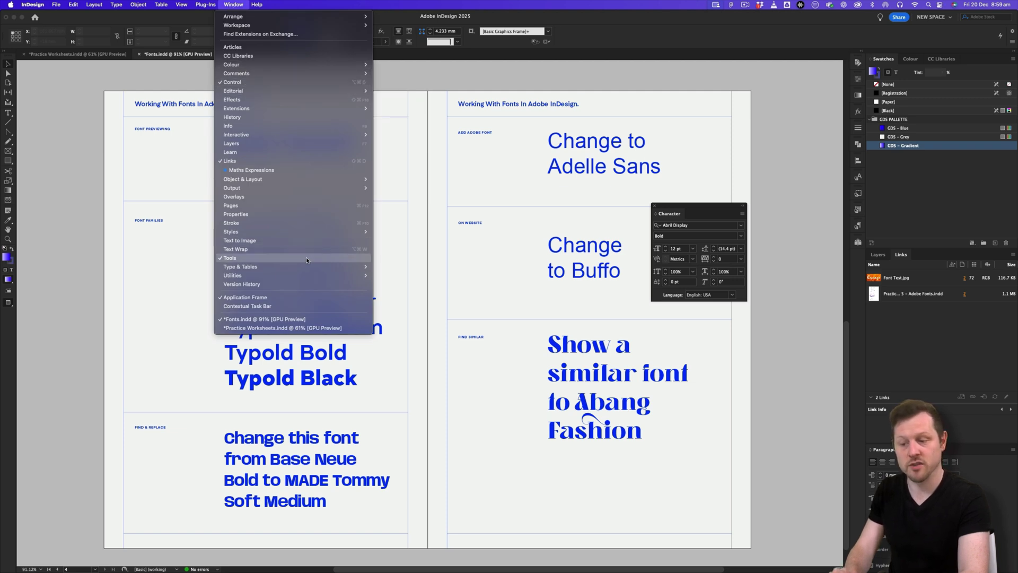
mouse_move(250, 266)
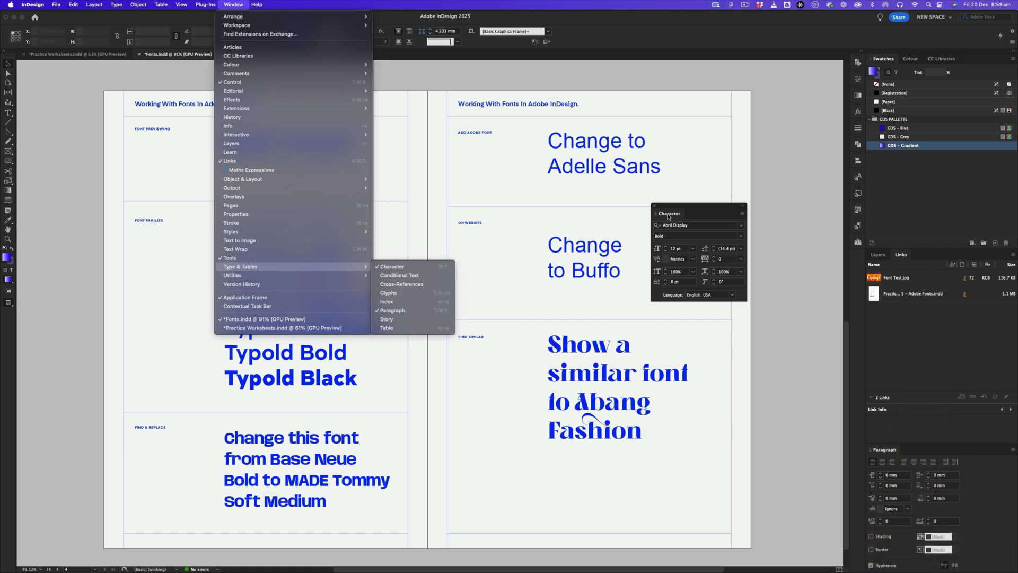
left_click(695, 221)
left_click_drag(671, 214, 909, 487)
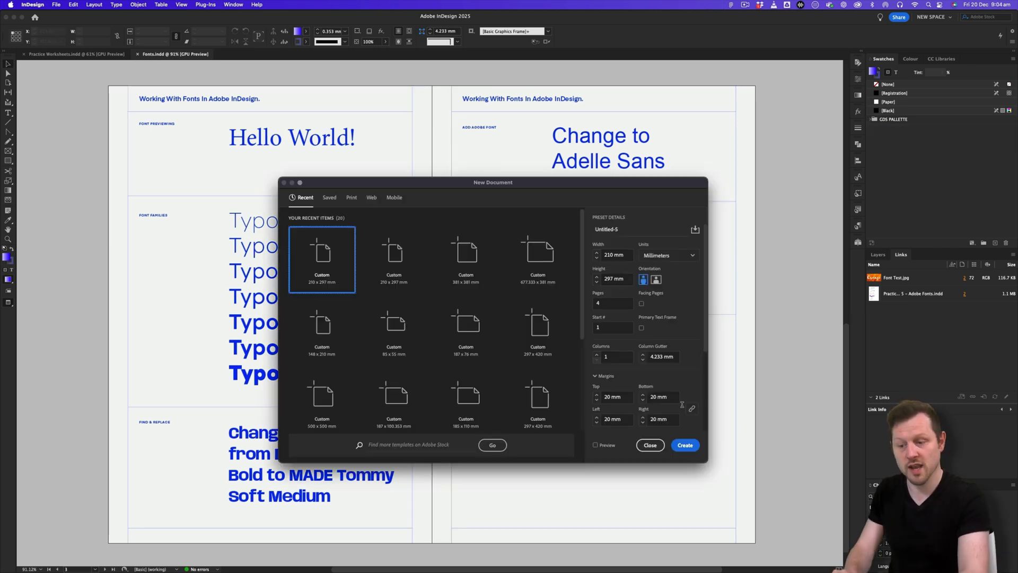
Step: Create a blank four-page 210 x 297 mm document with 20 mm margins and add a text frame reading "Hello World!"
left_click(685, 445)
left_click(8, 113)
left_click_drag(314, 132, 550, 234)
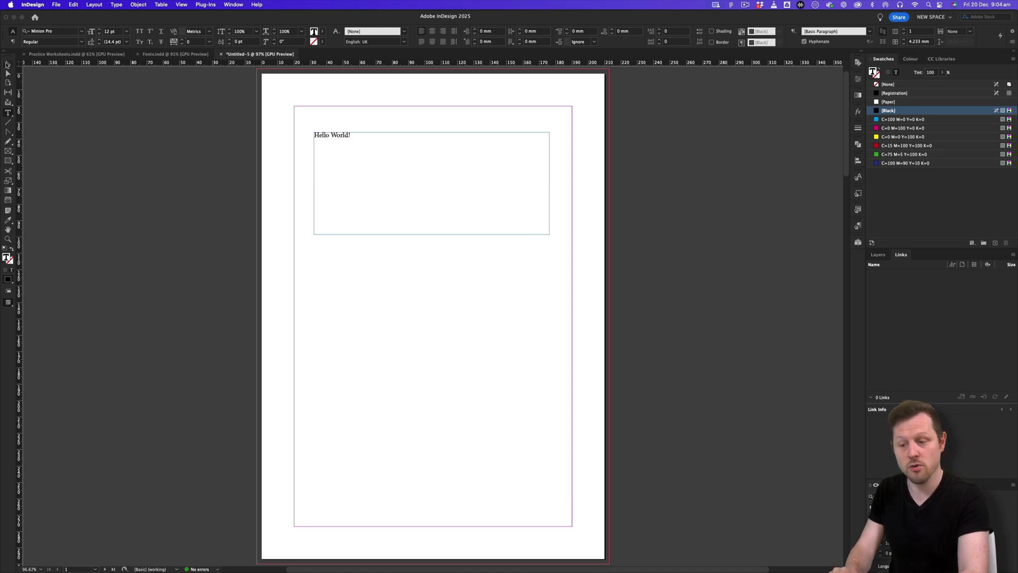
Step: Select the "Hello World!" text on the new page to examine the default font applied to it
left_click(7, 64)
left_click(340, 118)
key("z")
left_click_drag(301, 112, 287, 212)
key("v")
double_click(450, 221)
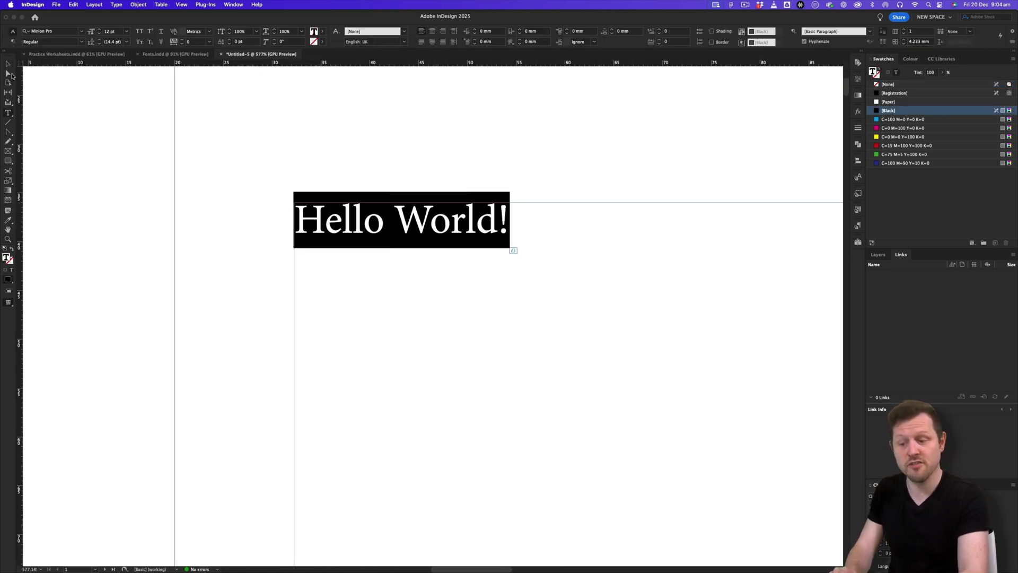
Step: Close the untitled test document without saving and close the other open documents
left_click(7, 65)
left_click(84, 94)
key("z")
left_click_drag(548, 153, 479, 197)
left_click_drag(479, 196, 315, 201)
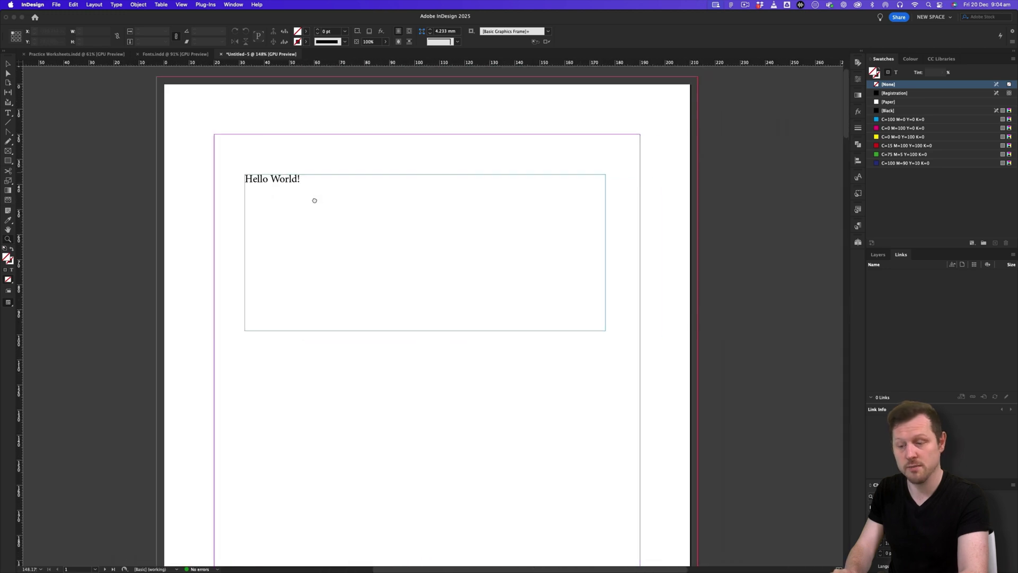
key("super+w")
left_click(549, 307)
key("super+w")
key("super+w")
Step: With no document open, set the default font to Arial Regular and the default type size to 24 pt
left_click(117, 4)
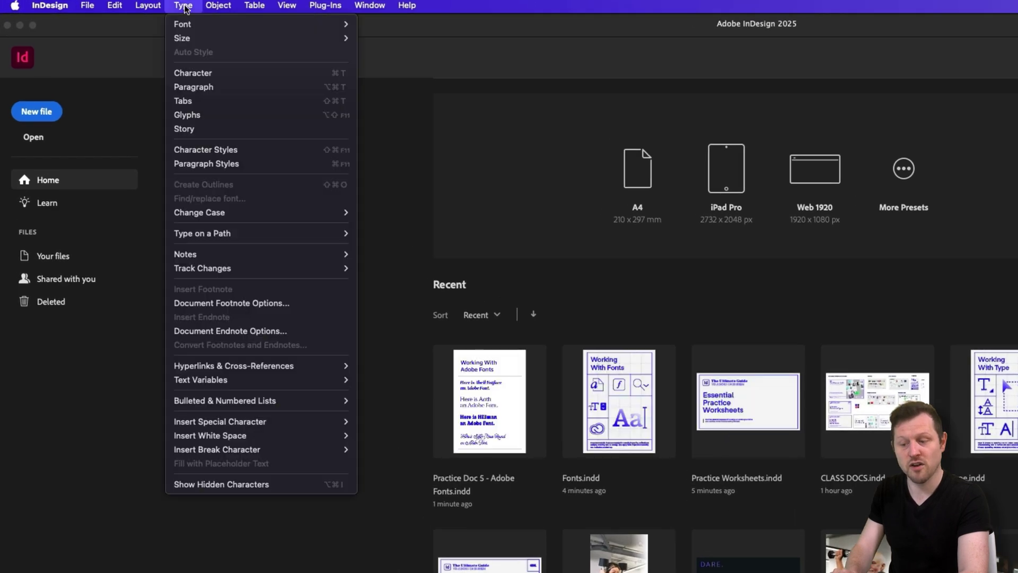
mouse_move(202, 23)
mouse_move(432, 41)
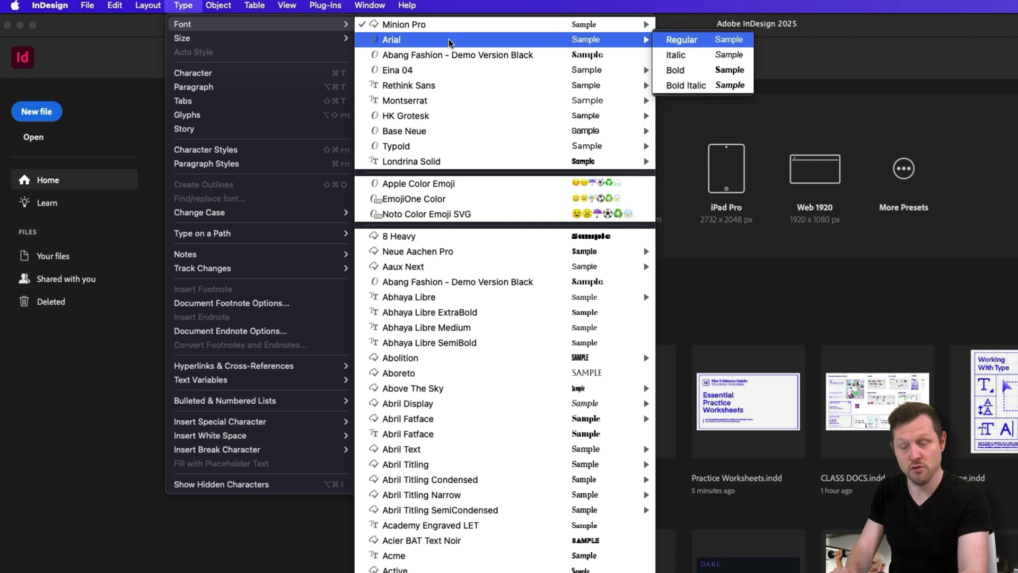
left_click(671, 43)
left_click(186, 5)
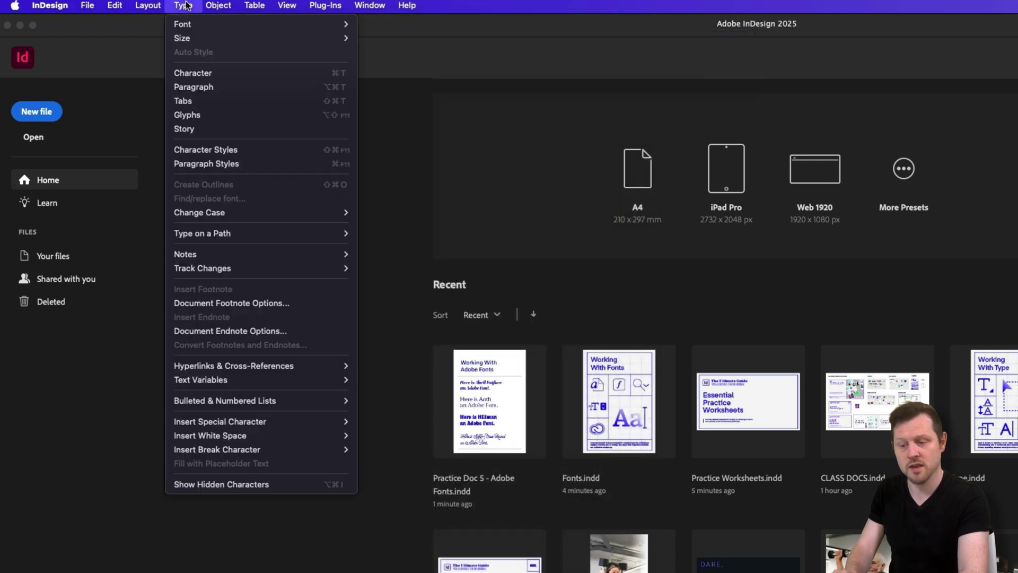
mouse_move(204, 38)
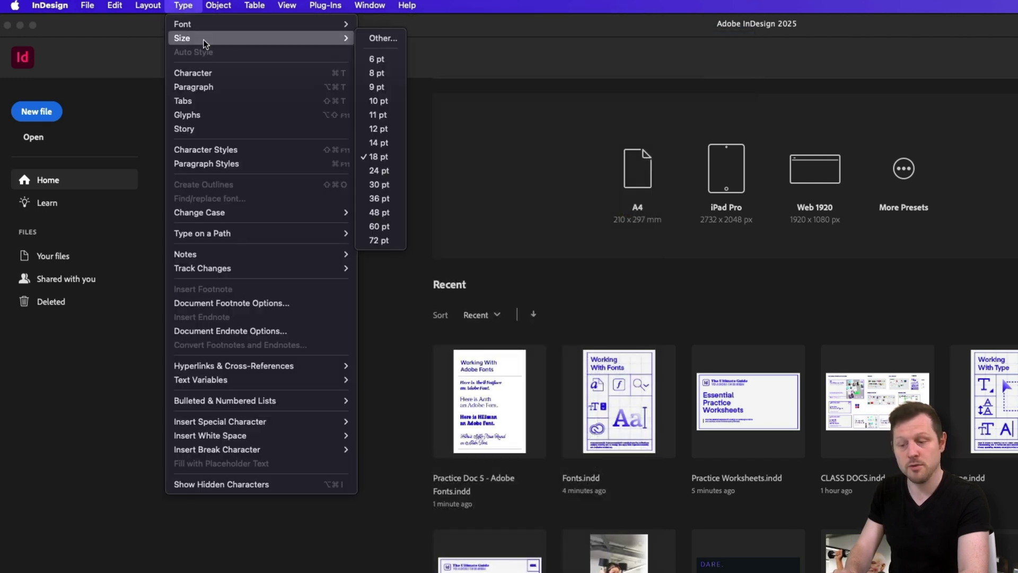
left_click(377, 170)
Step: Draw a text frame about 134 mm wide on the blank page and enter "Hello World!" to test the new type defaults
left_click_drag(322, 162, 542, 263)
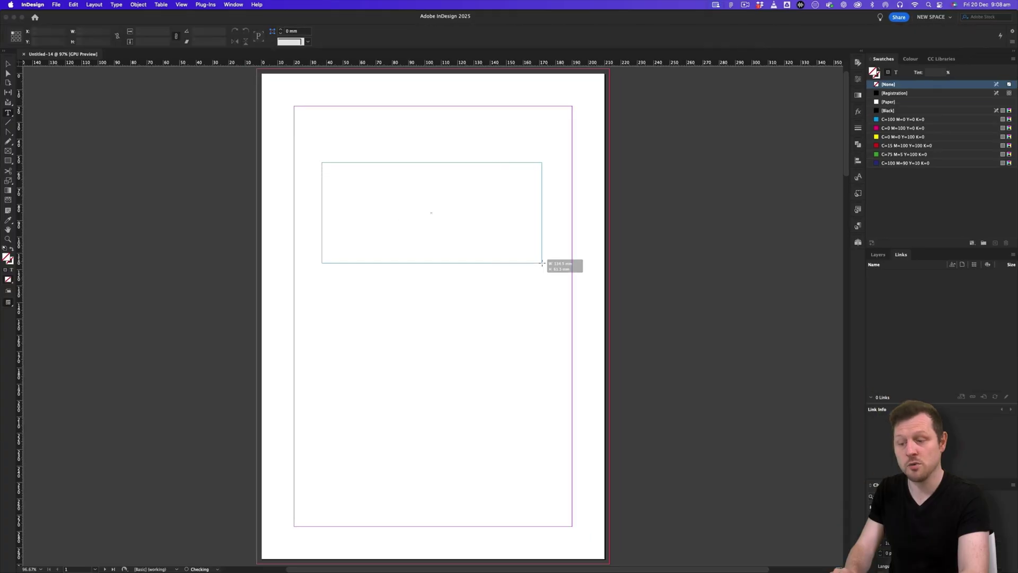
type("Hello World!")
key("super+shift+a")
key("z")
left_click_drag(335, 175, 458, 271)
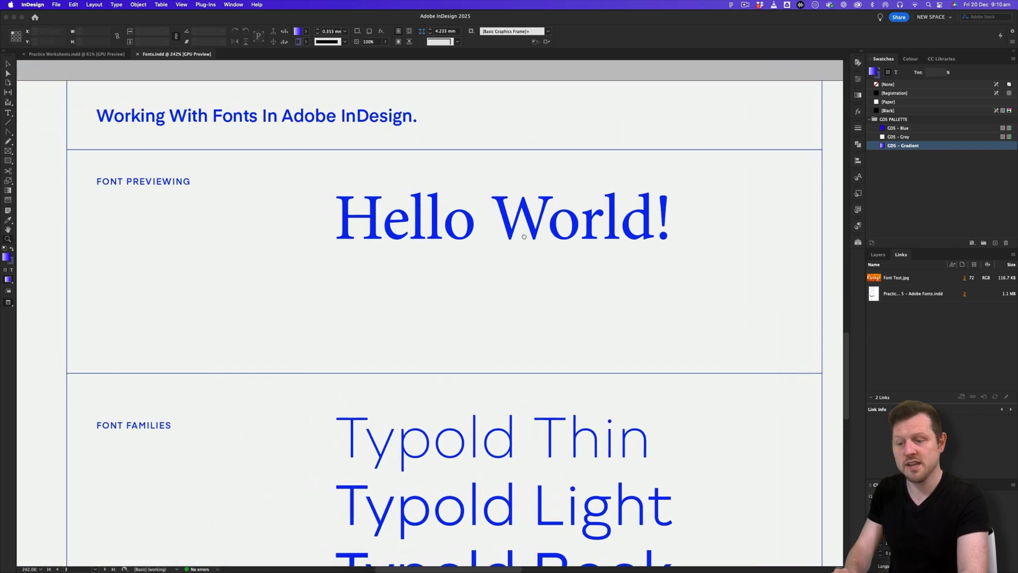
Step: Select the "Hello World!" text in the Font Previewing section and preview fonts from the font list on it
left_click_drag(525, 236, 527, 210)
key("v")
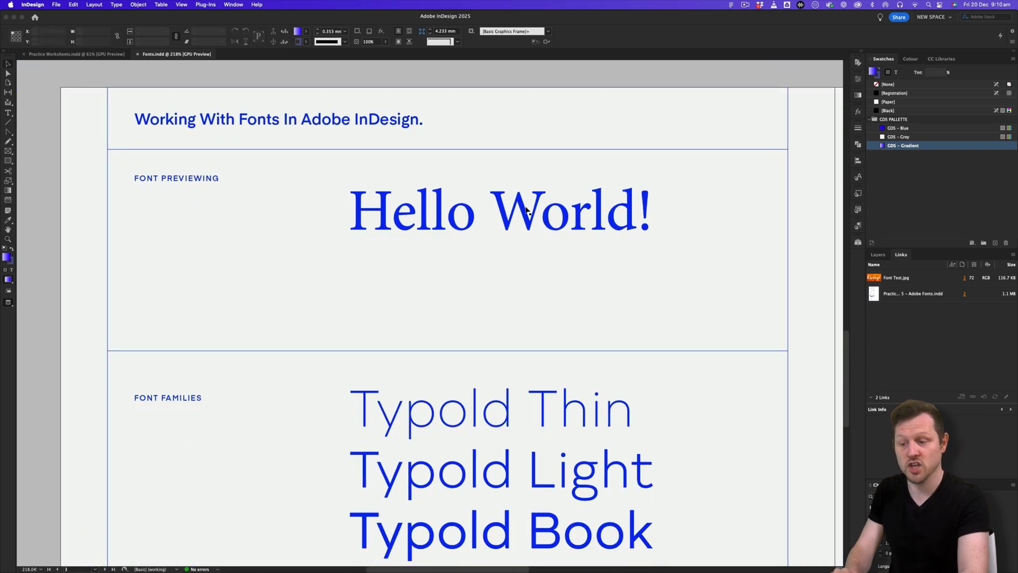
double_click(540, 223)
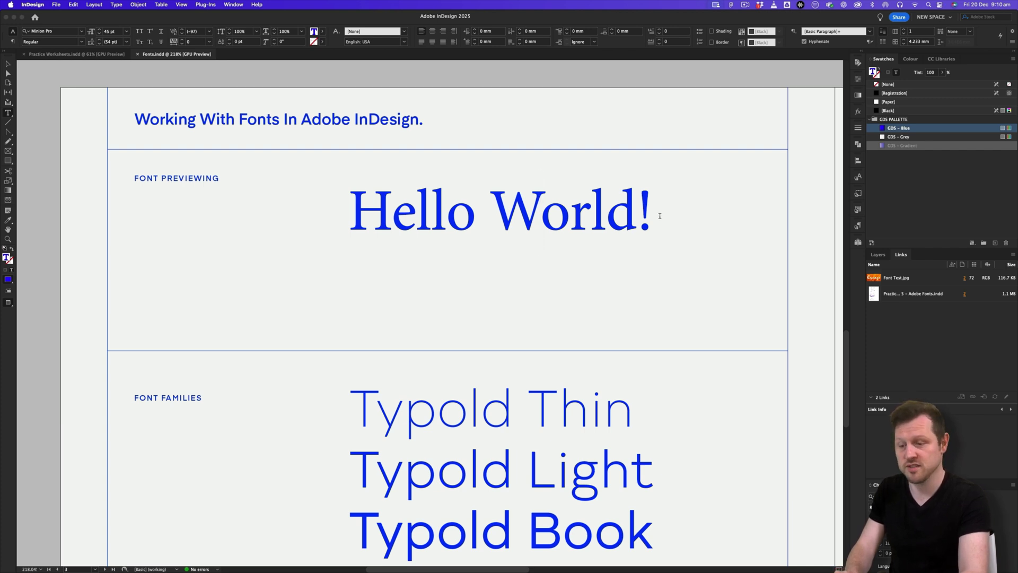
left_click_drag(658, 215, 348, 214)
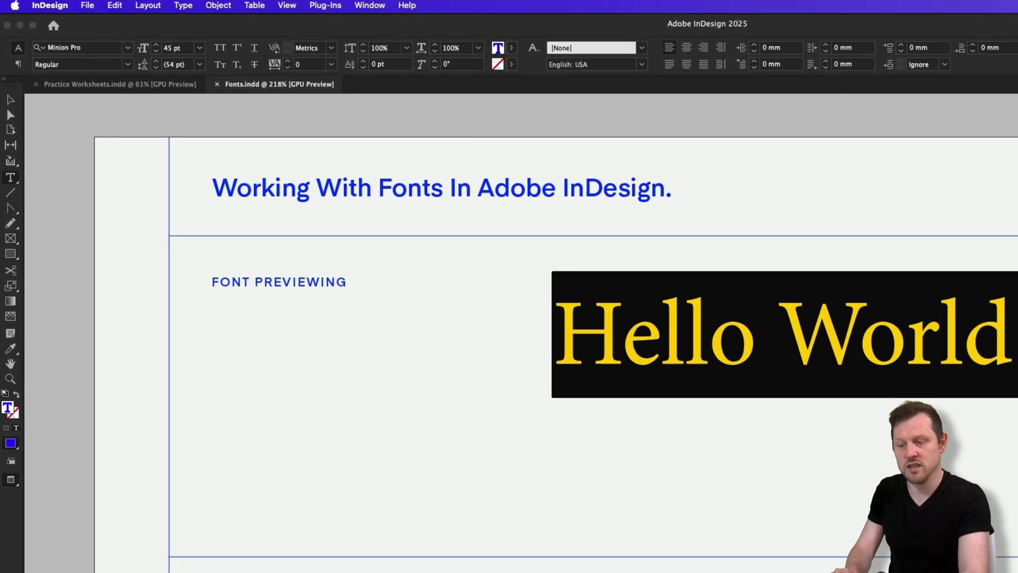
left_click(128, 48)
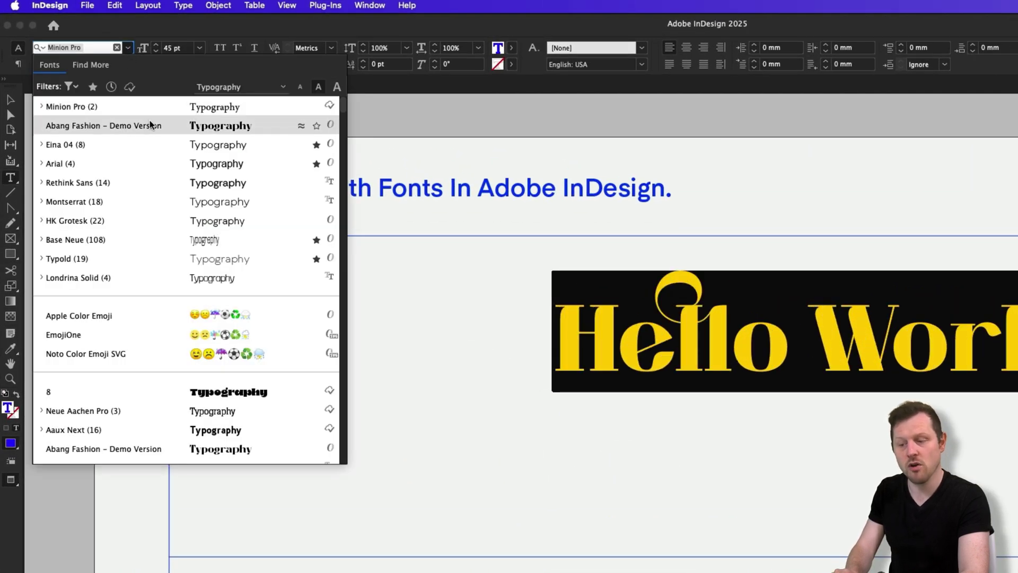
scroll(179, 169, "down", 9)
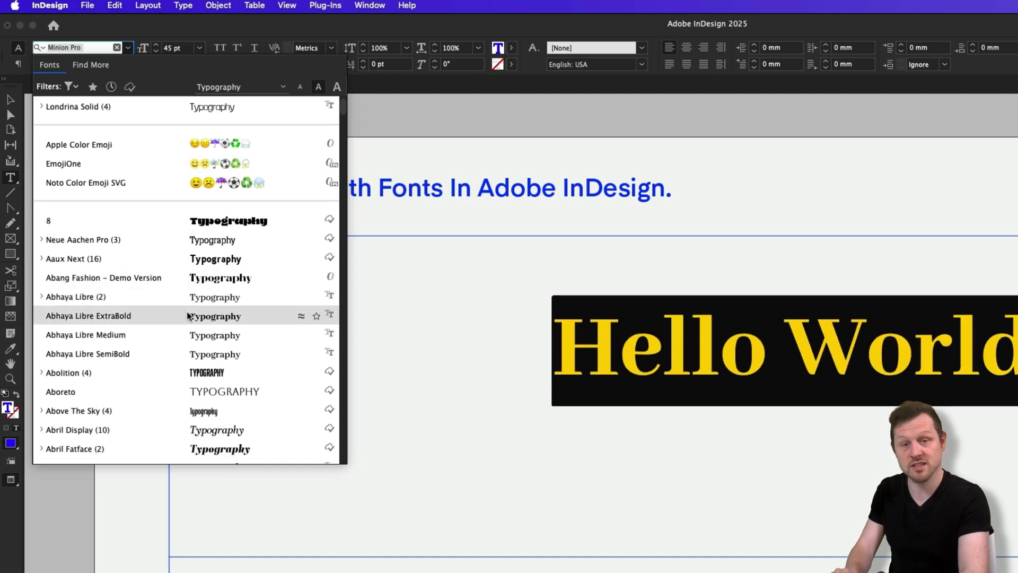
scroll(186, 370, "down", 4)
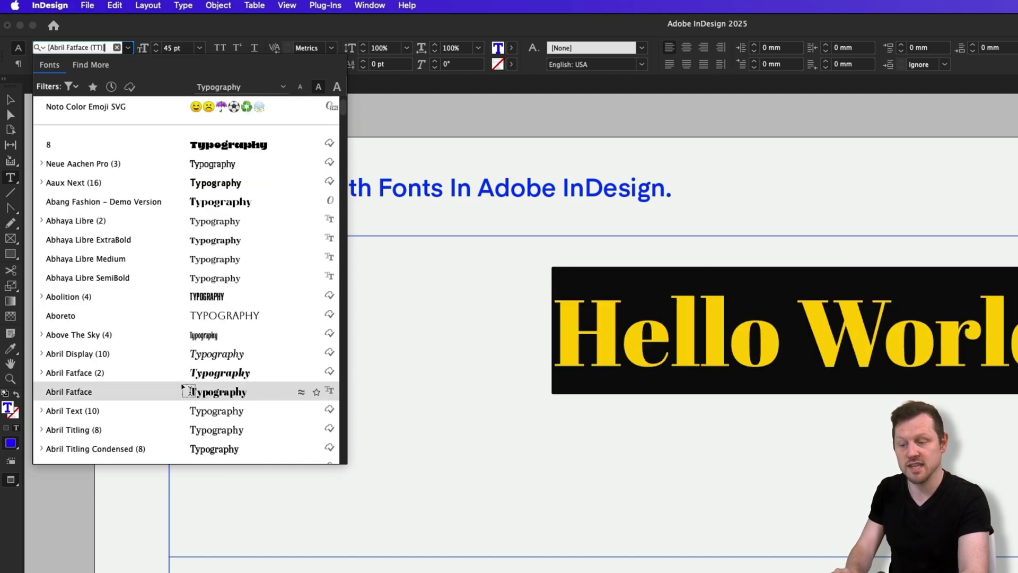
scroll(190, 422, "down", 8)
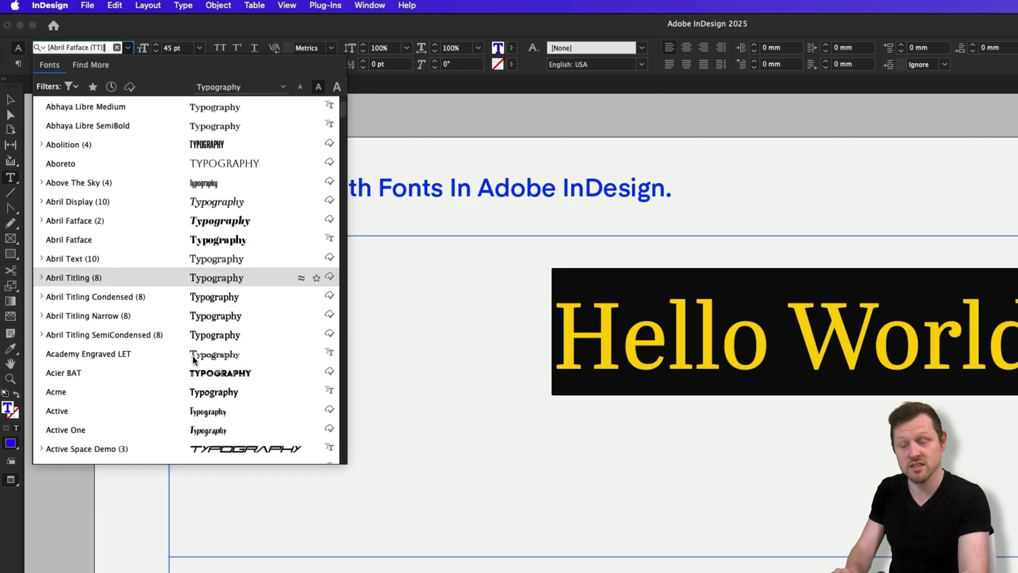
scroll(194, 387, "down", 4)
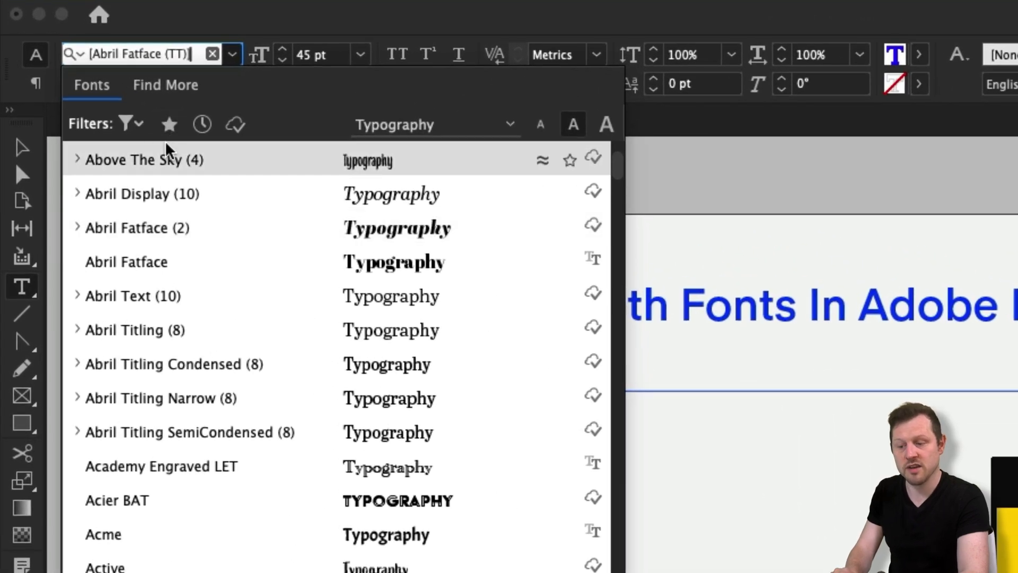
Step: Filter the font list to the Handwritten classification, and try the favourites filter before switching it off again
left_click(134, 127)
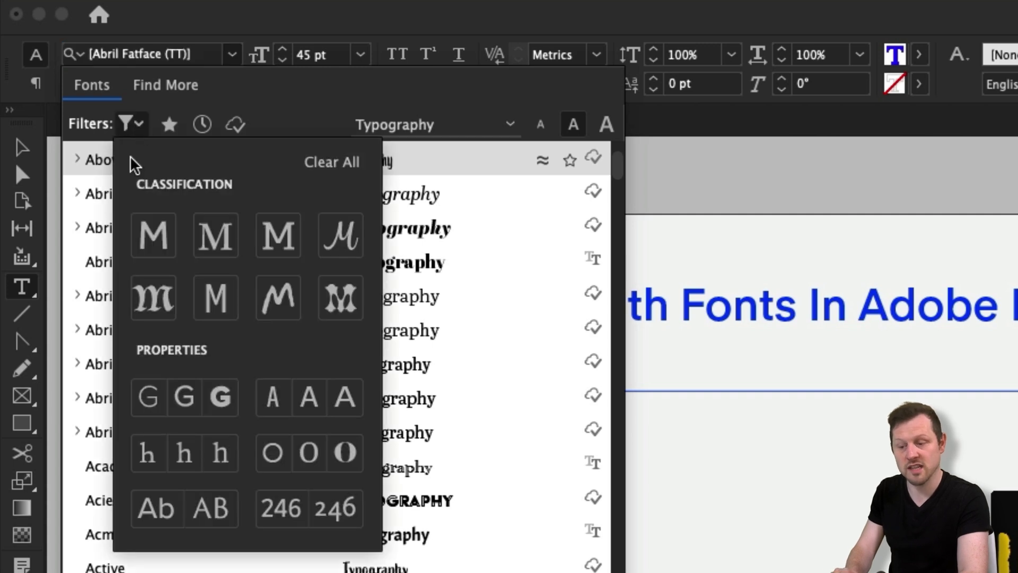
left_click(276, 297)
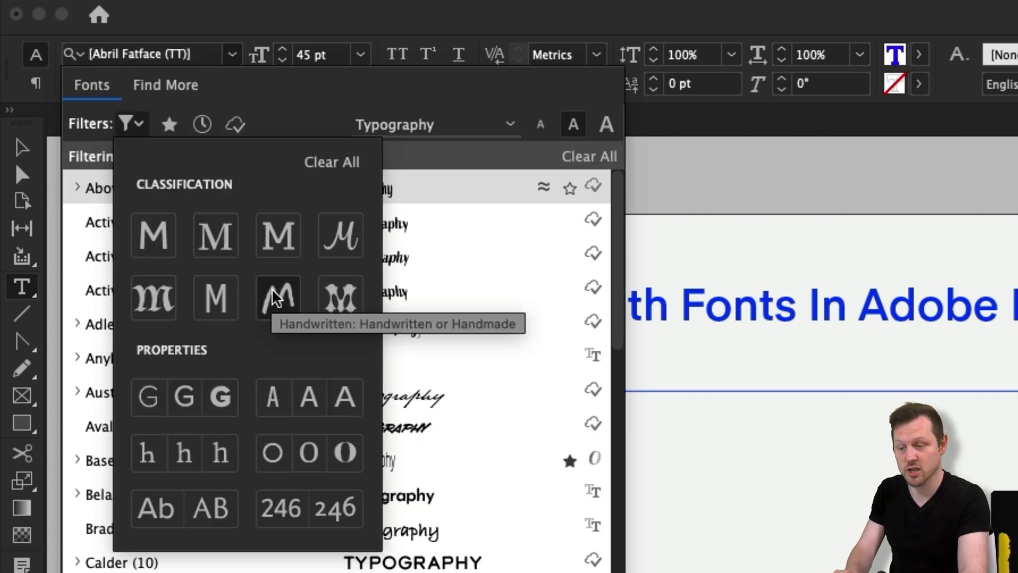
left_click(454, 257)
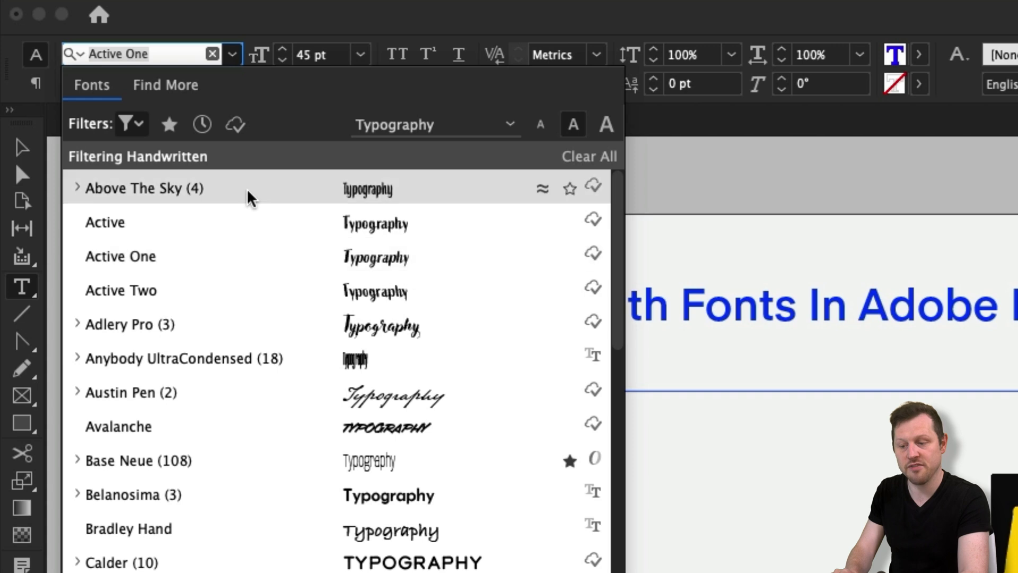
left_click(170, 127)
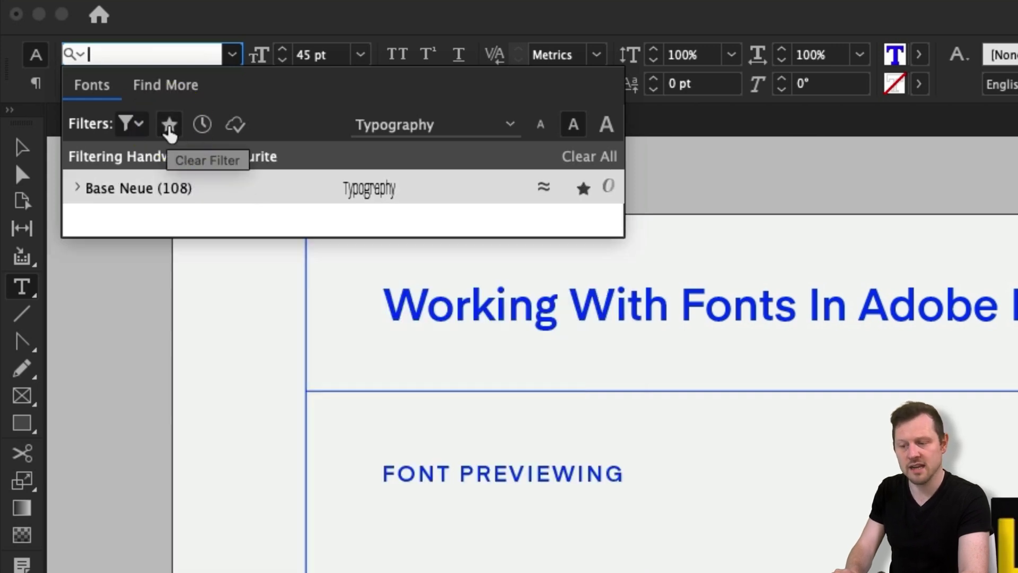
left_click(169, 127)
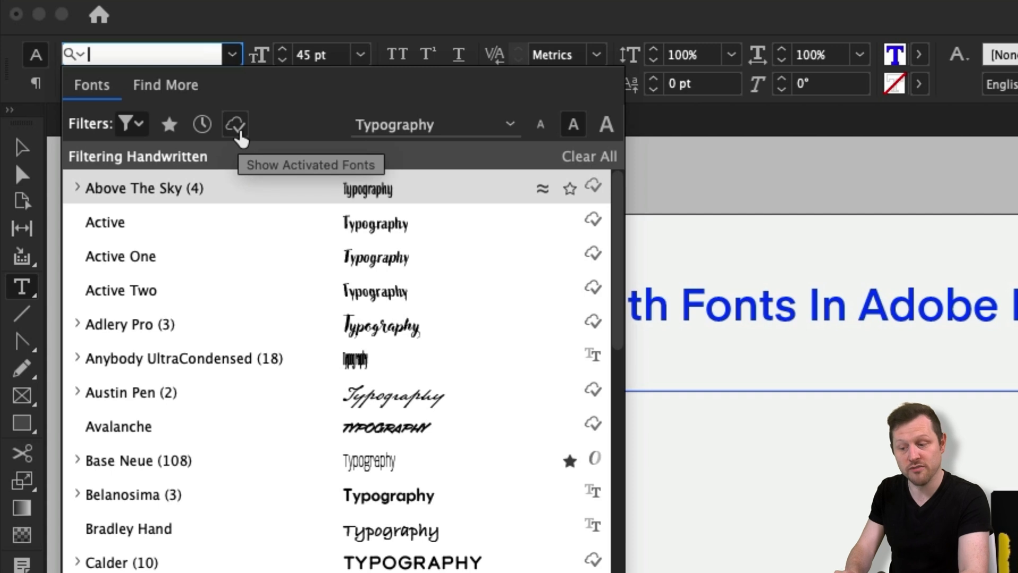
Step: Check the sample text options for the font list and set its font previews to the largest size
left_click(512, 126)
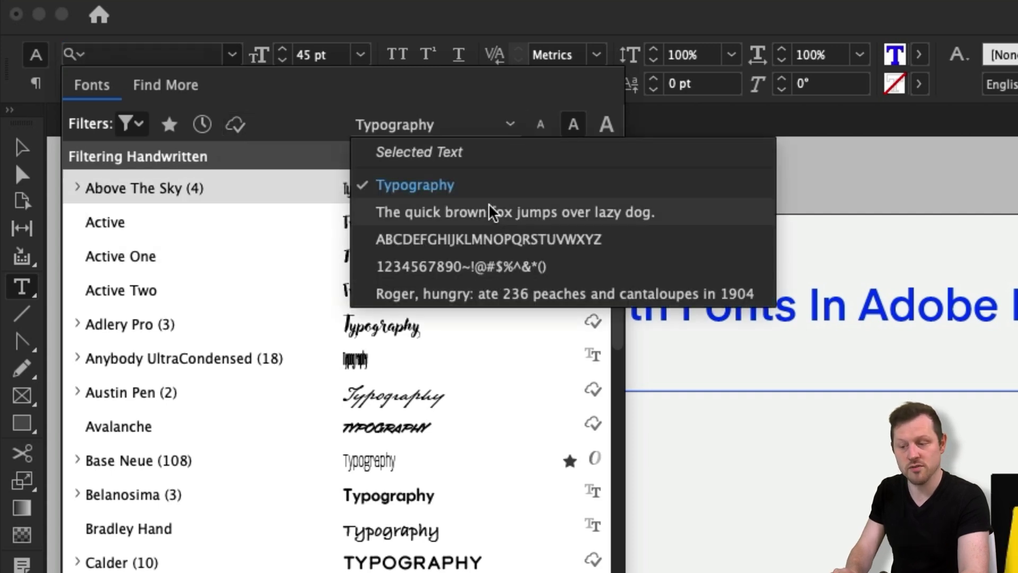
left_click(507, 106)
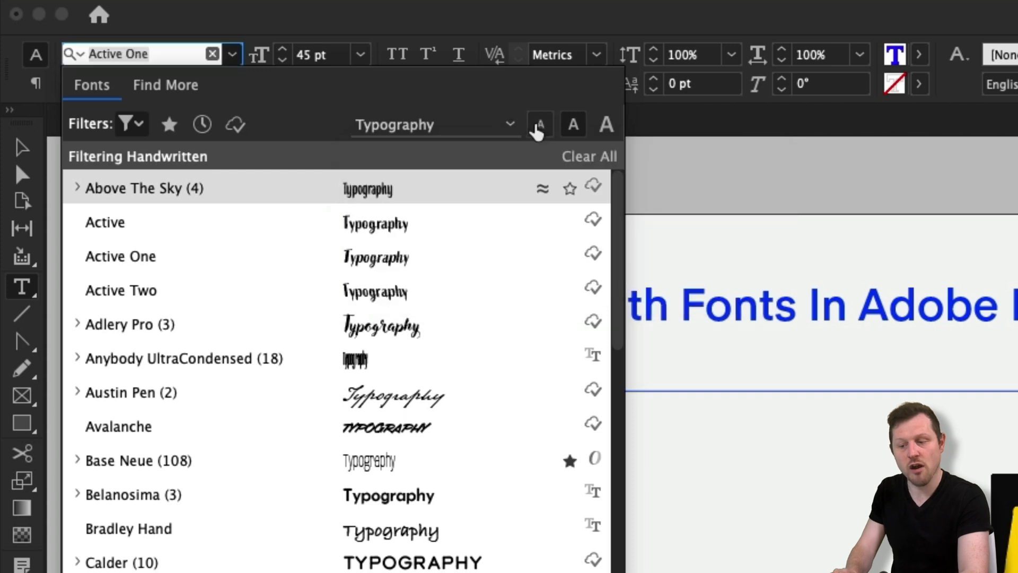
left_click(607, 127)
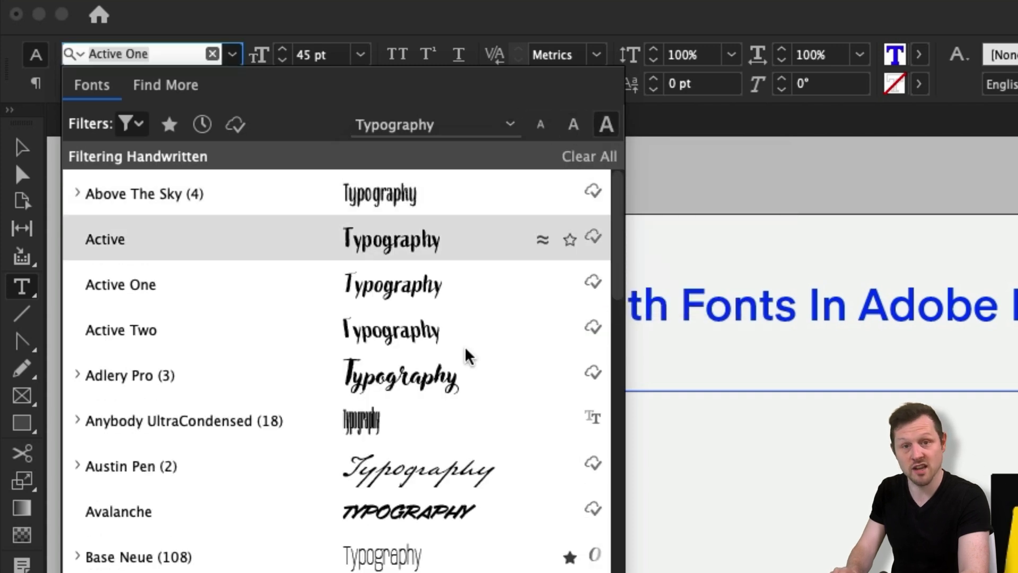
Step: Browse the handwritten fonts and preview them on the selected "Hello World!" text
scroll(451, 409, "down", 8)
scroll(451, 409, "down", 10)
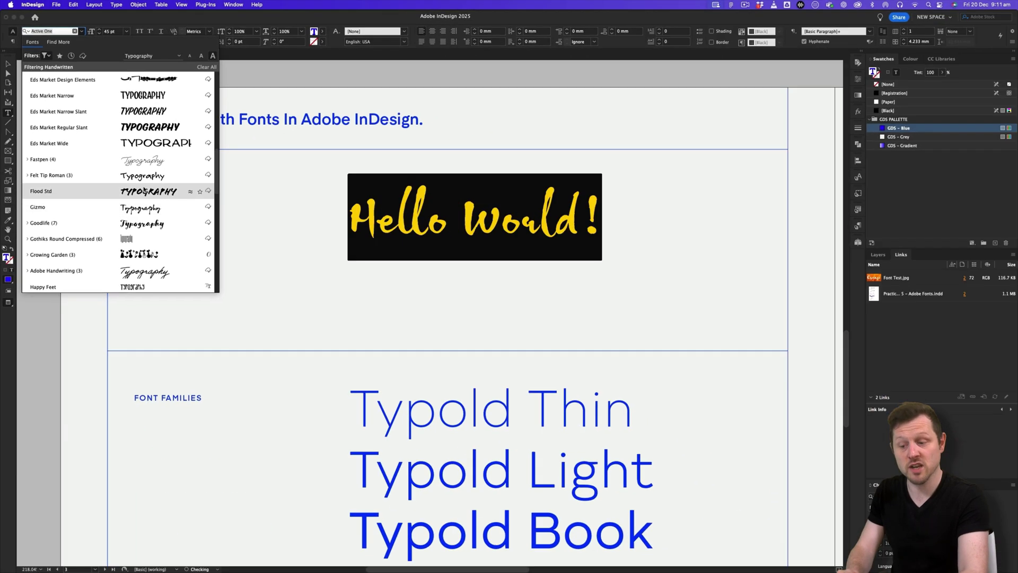
scroll(144, 191, "down", 10)
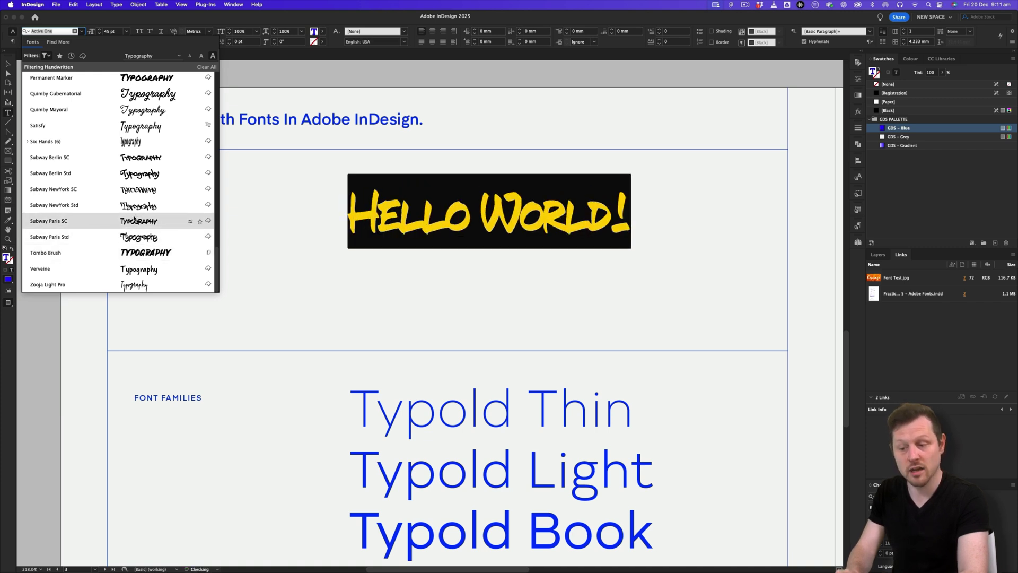
scroll(130, 166, "up", 10)
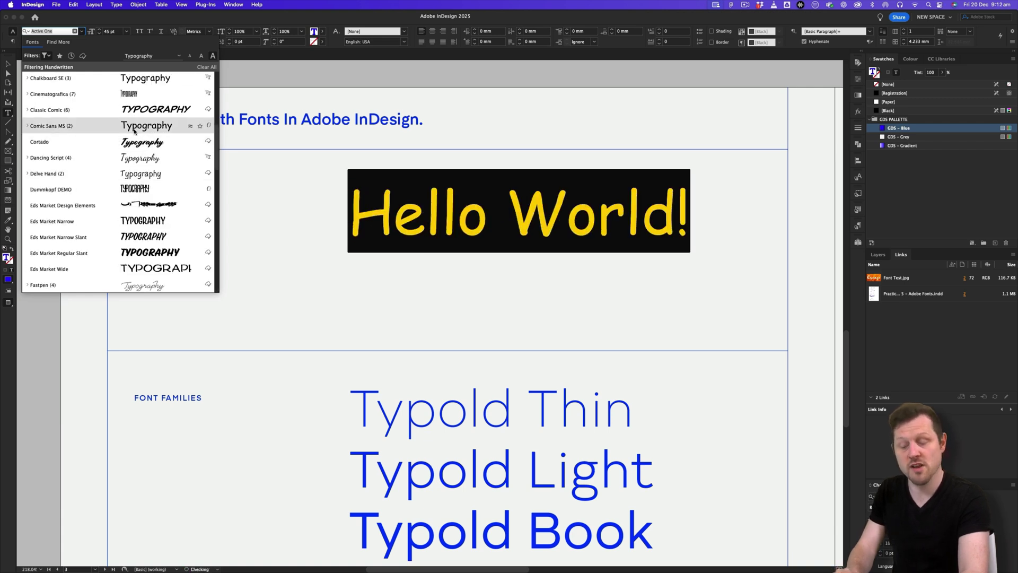
scroll(134, 131, "up", 5)
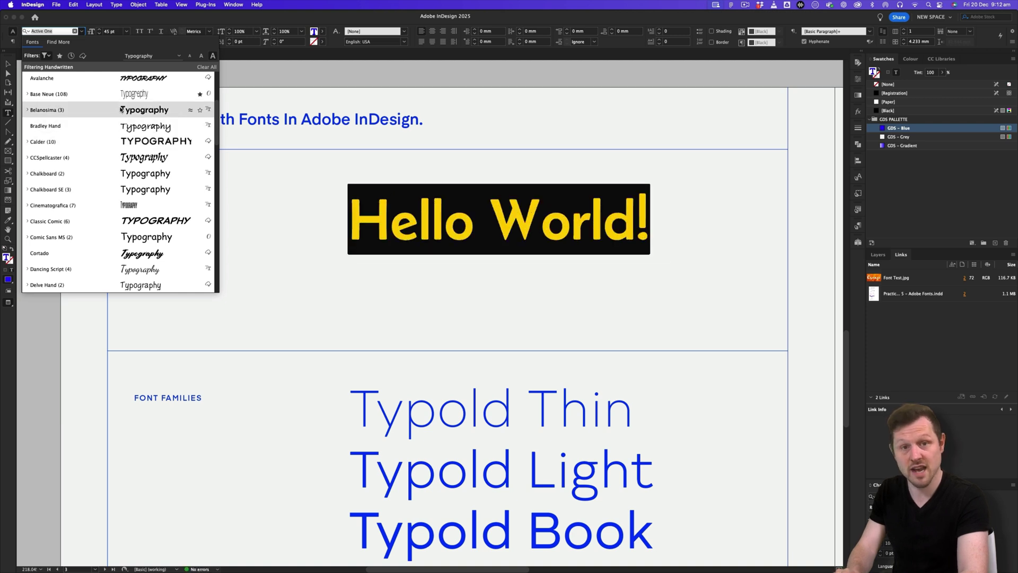
scroll(121, 109, "up", 3)
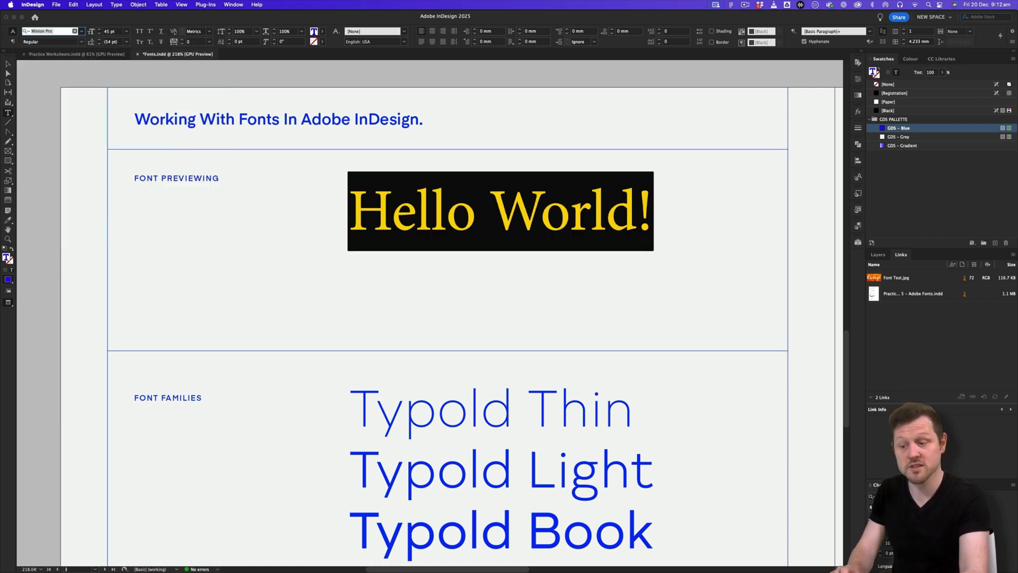
Step: Search the font list for "eina" and apply Eina 02 Bold to the "Hello World!" text
type("eina")
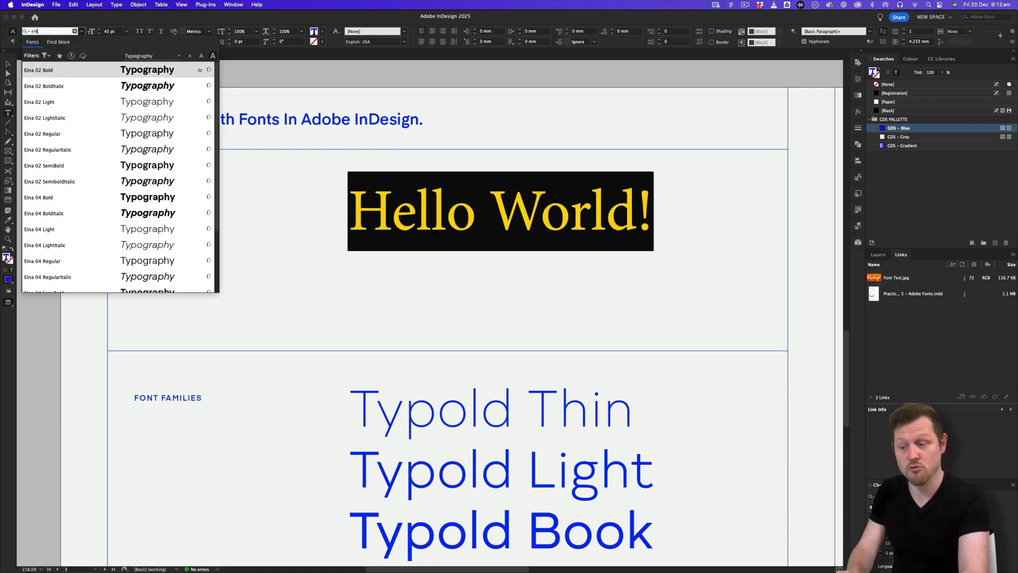
left_click(71, 74)
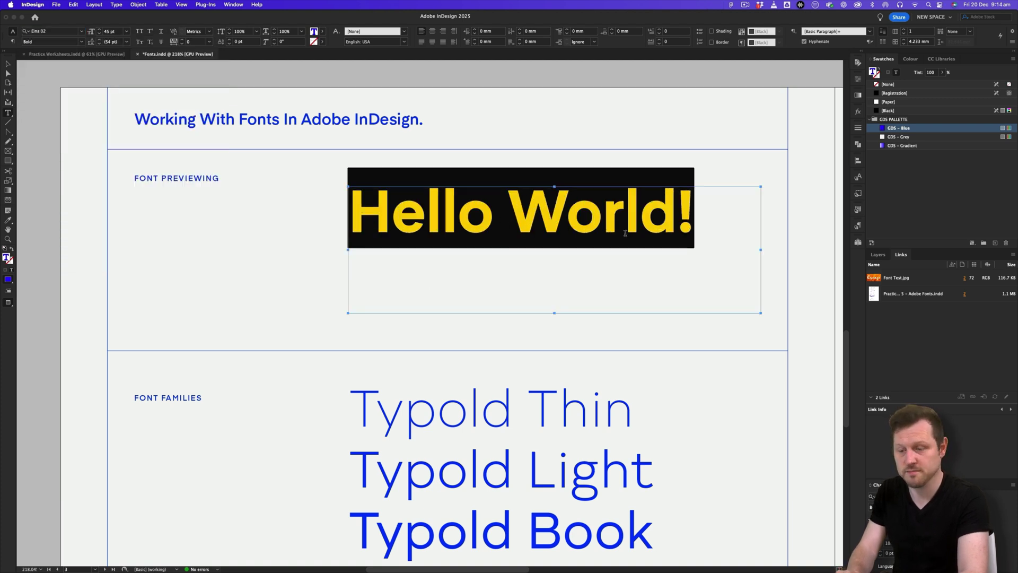
Step: Deselect the text frame and examine the Typold weights from Thin to Black in the Font Families section
scroll(626, 233, "down", 10)
scroll(625, 233, "up", 4)
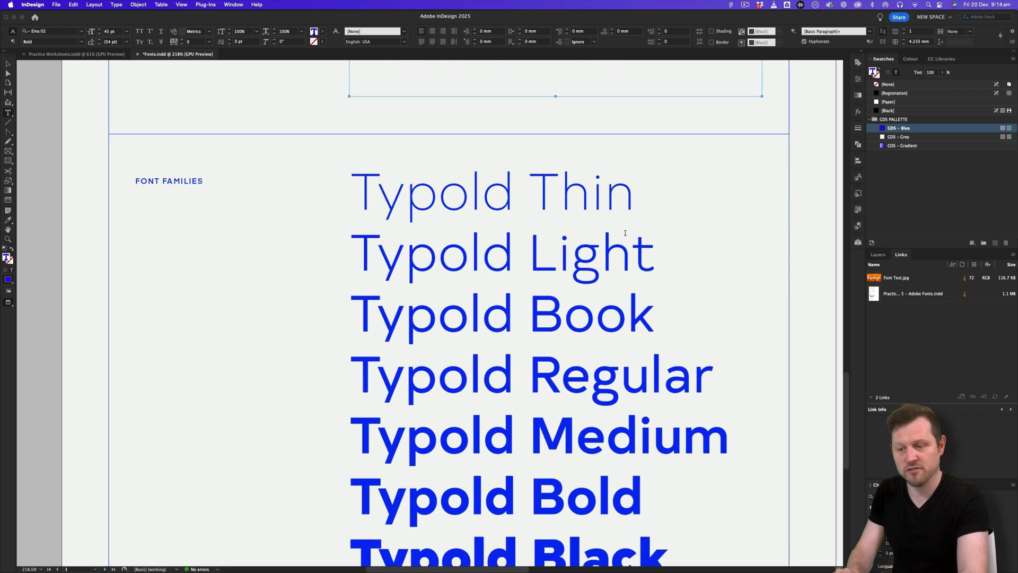
scroll(626, 233, "down", 1)
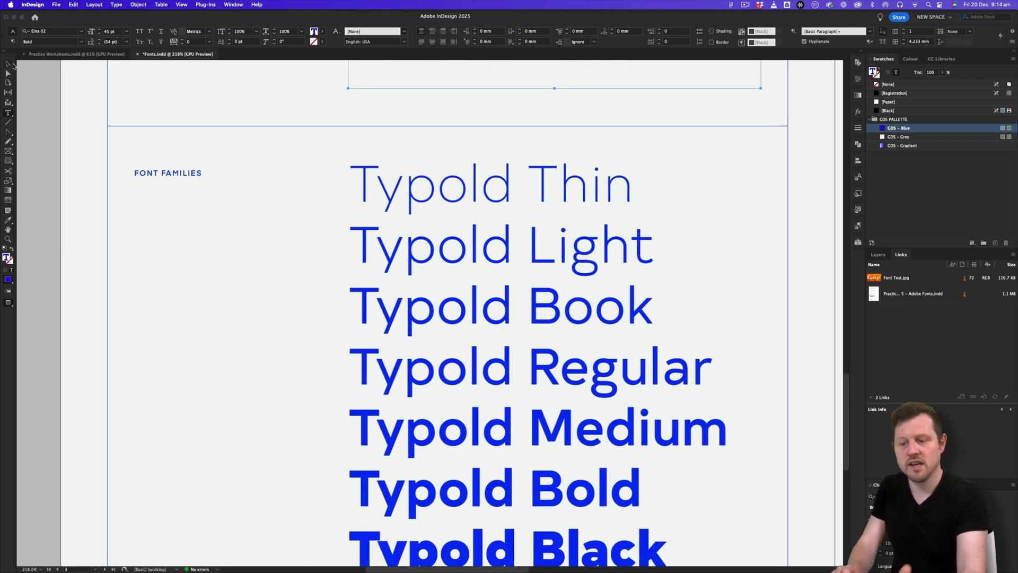
left_click(8, 64)
left_click(48, 75)
key("z")
left_click_drag(595, 212, 545, 235)
left_click_drag(656, 249, 613, 253)
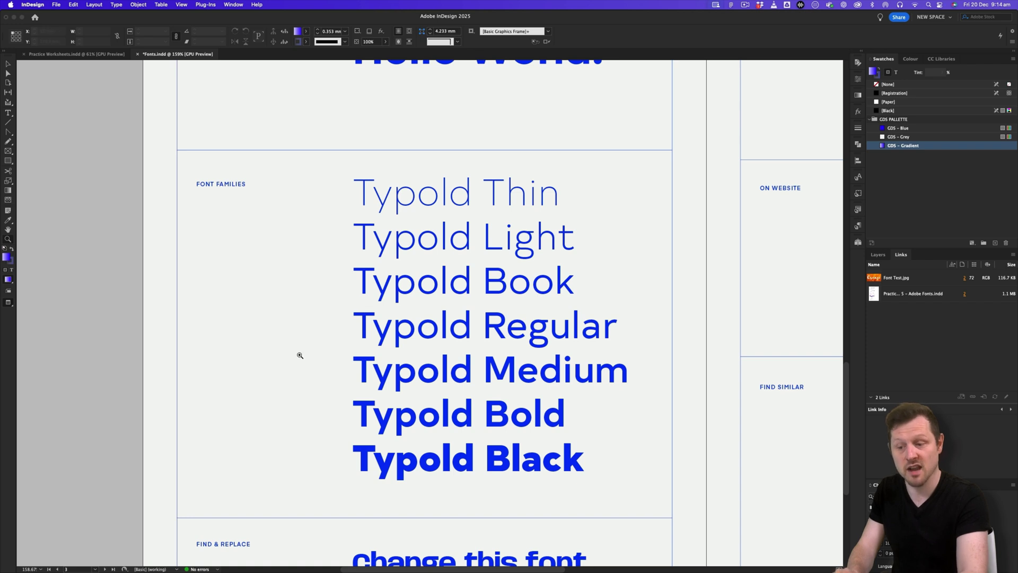
key("v")
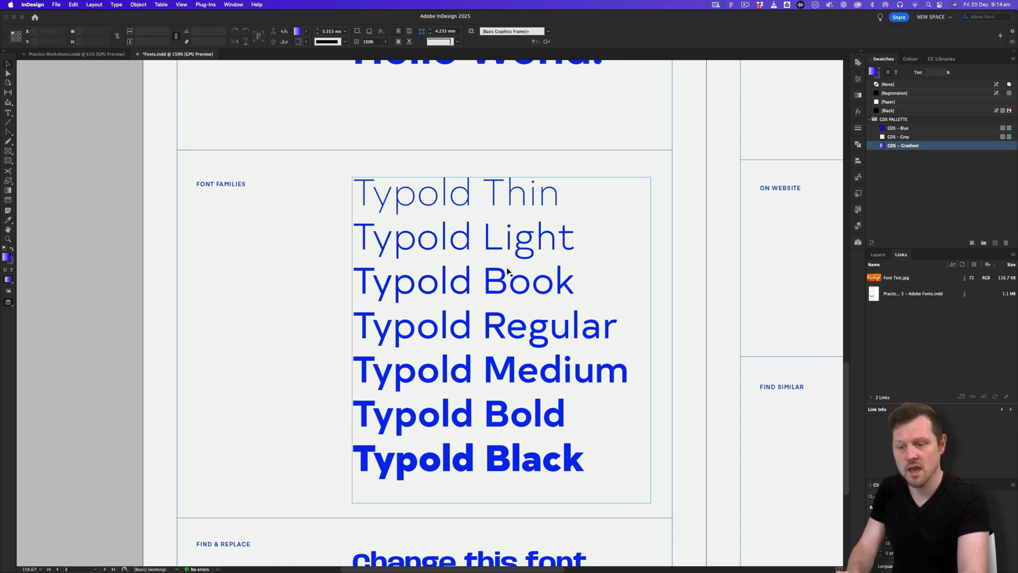
key("z")
mouse_move(540, 298)
left_mouse_down()
mouse_move(529, 302)
mouse_move(543, 294)
left_mouse_up()
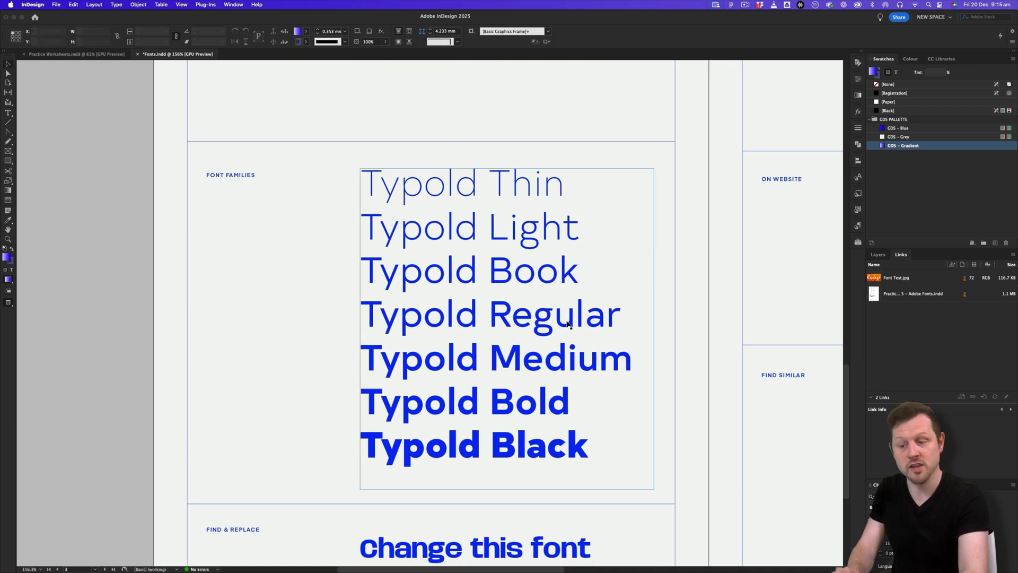
scroll(598, 332, "down", 1)
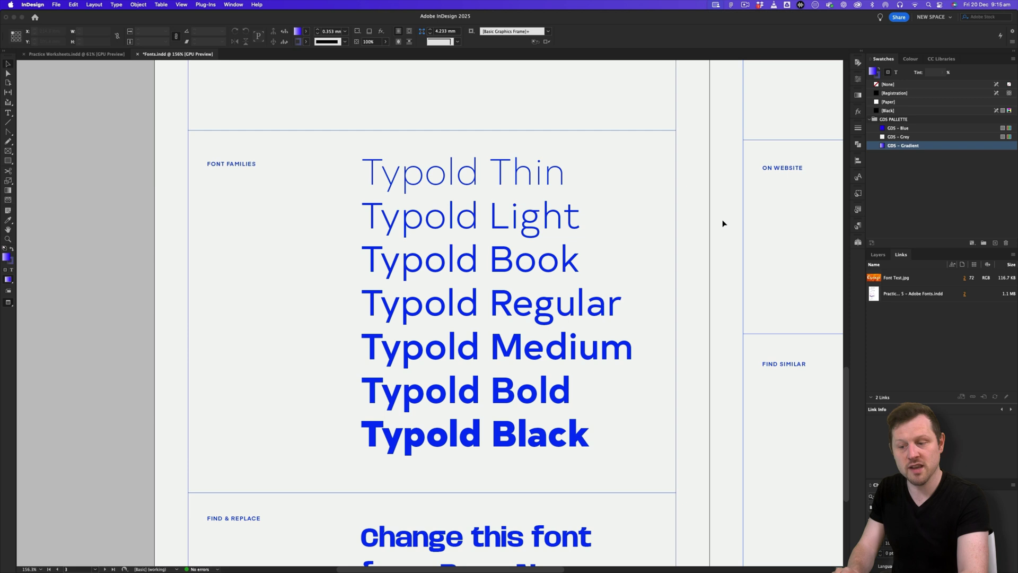
Step: Select the Typold Regular line and examine the styles available in the Typold font family
double_click(520, 240)
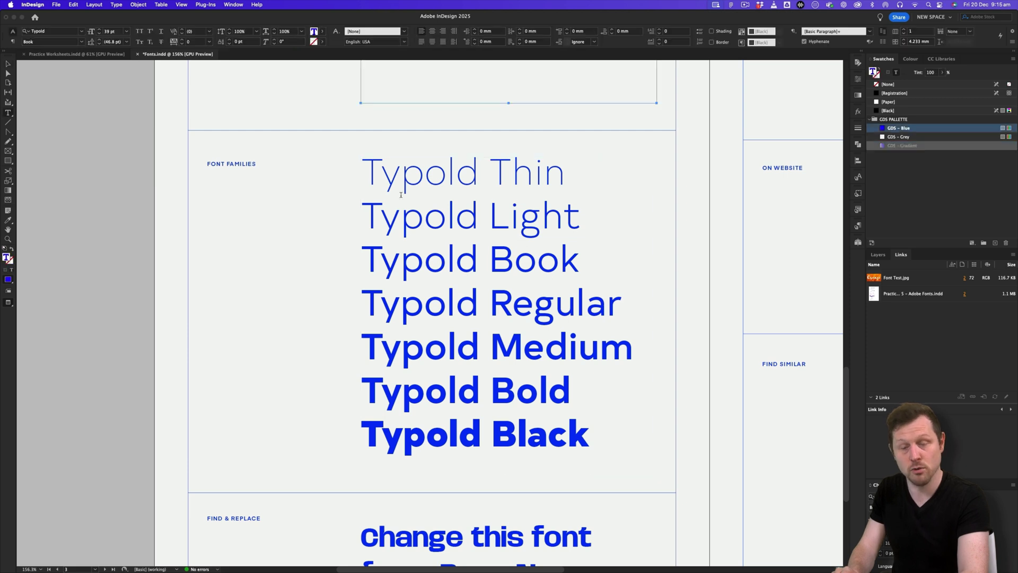
left_click_drag(368, 172, 653, 414)
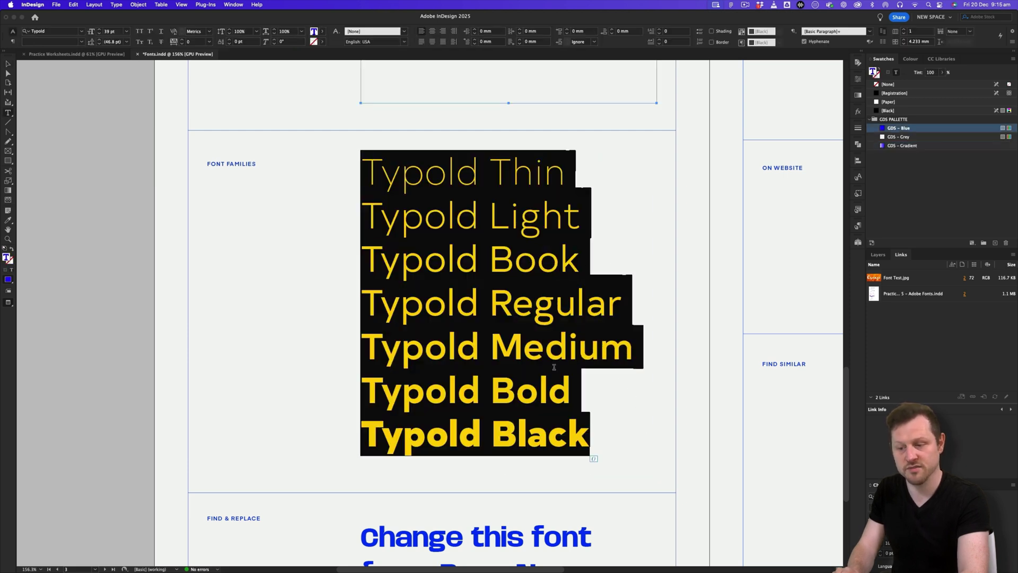
left_click(565, 304)
left_click_drag(622, 304, 365, 301)
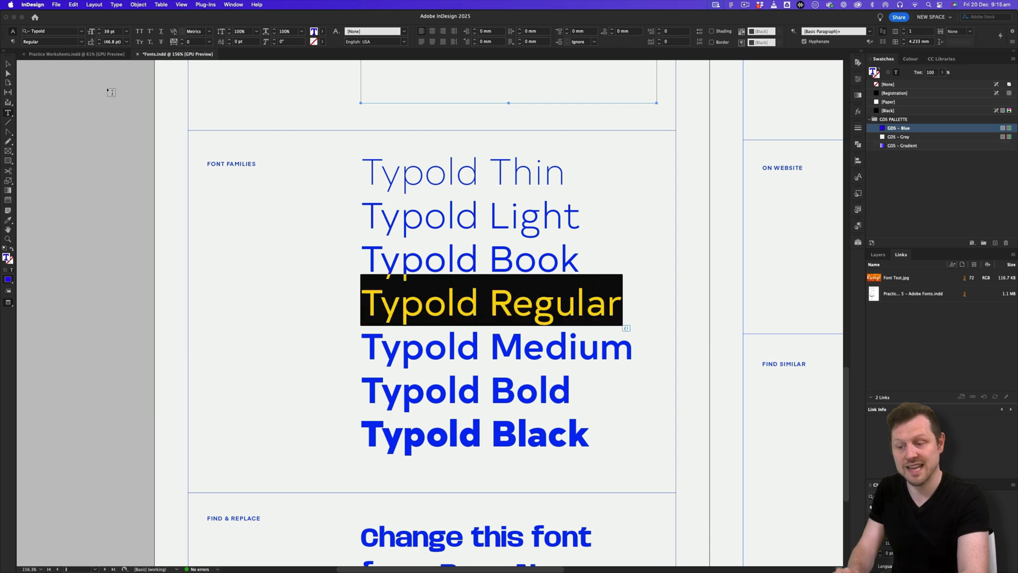
left_click(82, 43)
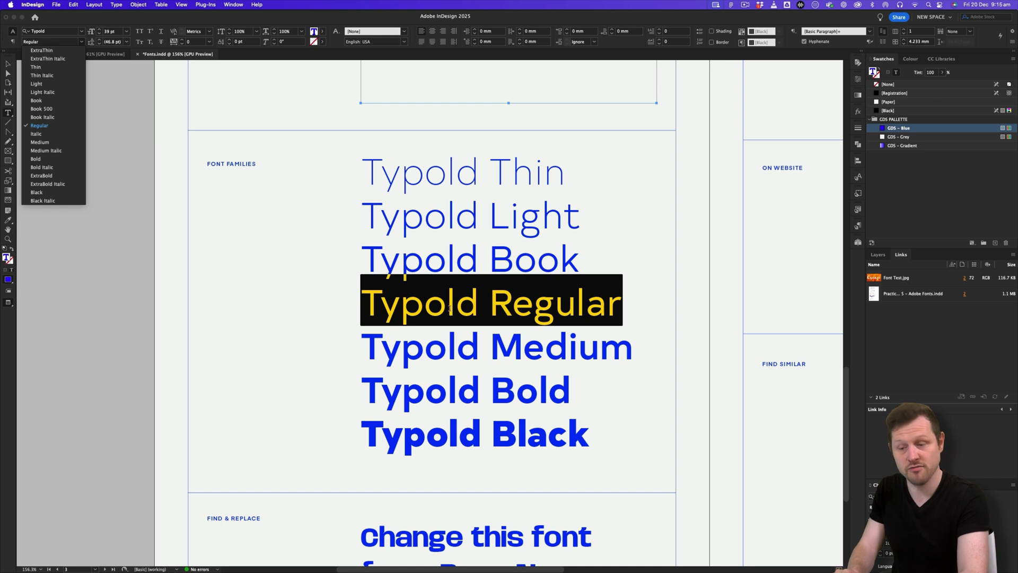
left_click(536, 307)
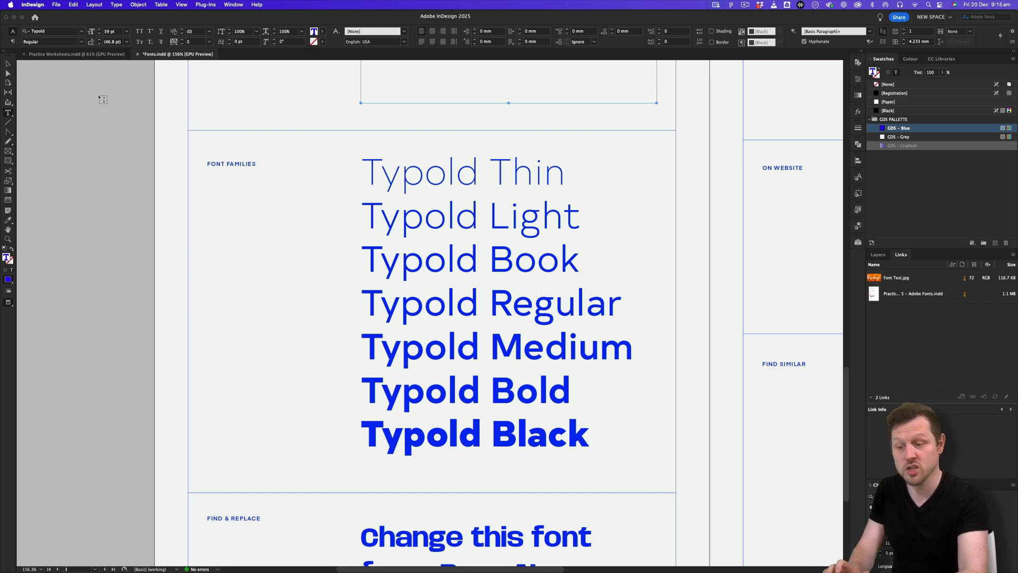
left_click(81, 42)
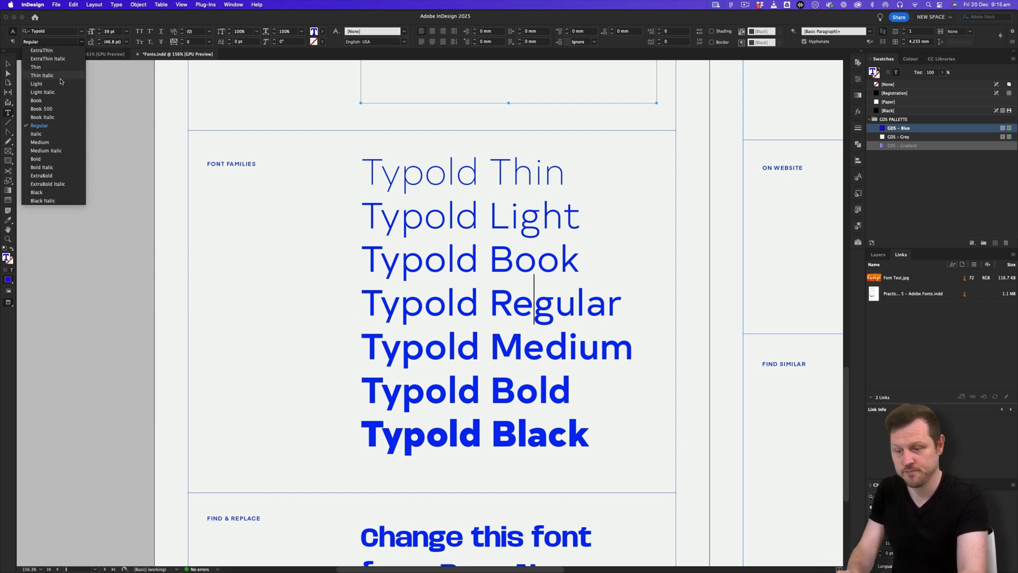
left_click(439, 223)
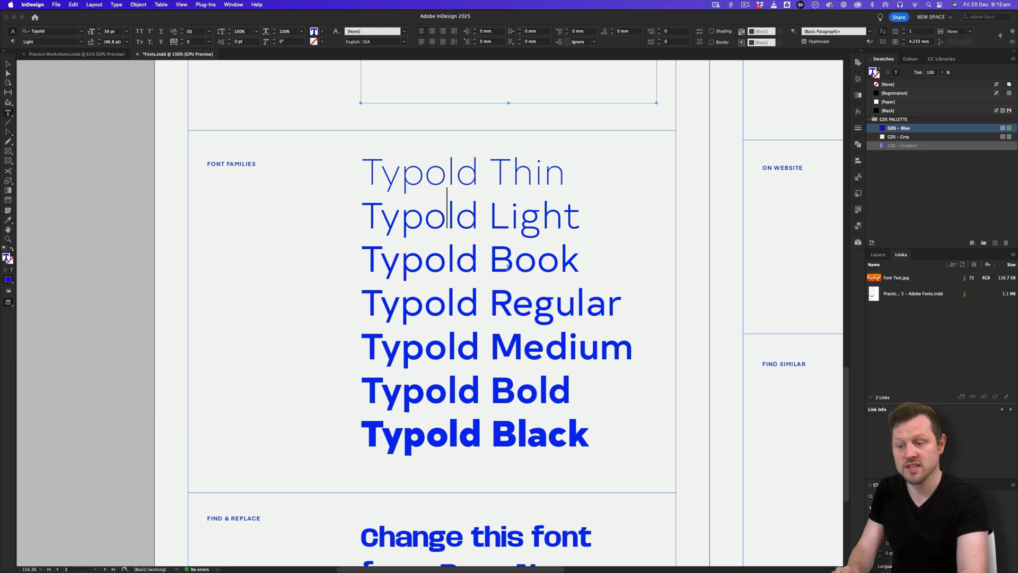
Step: Open Find/Replace Font for the Find & Replace exercise and place the dialog beside the sample text
scroll(508, 267, "down", 5)
left_click(8, 239)
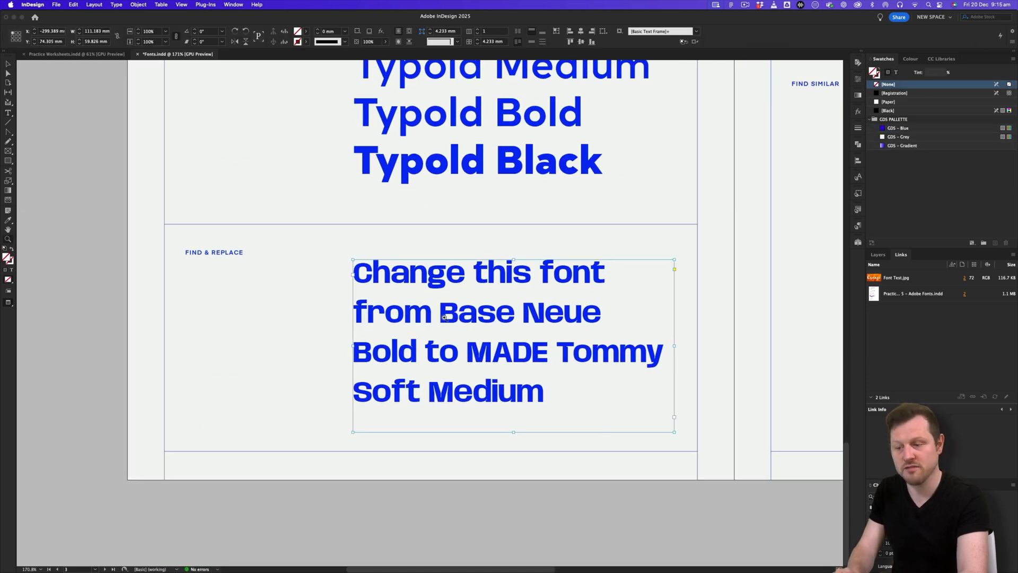
left_click_drag(450, 319, 473, 290)
left_click(496, 244)
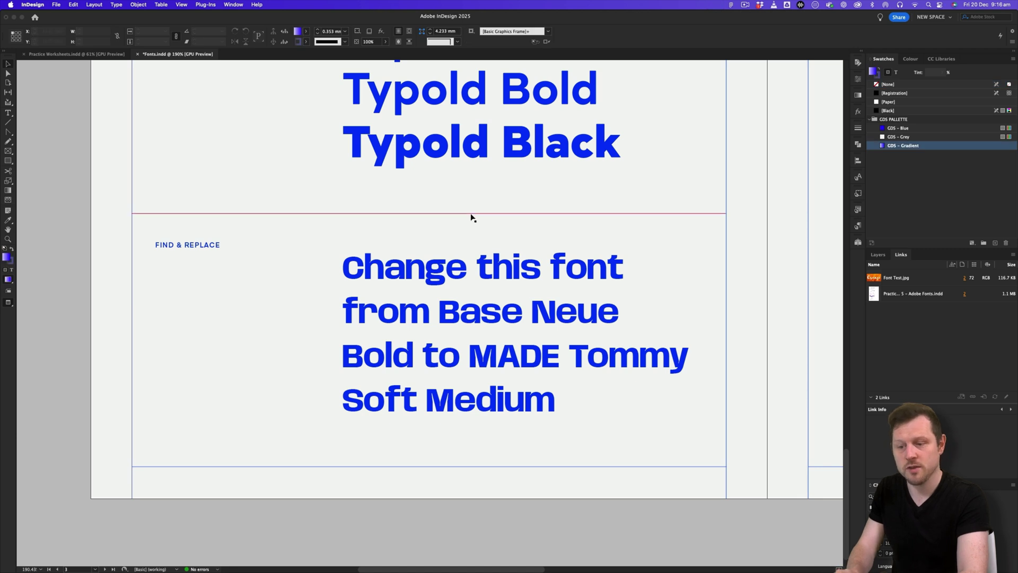
left_click(117, 5)
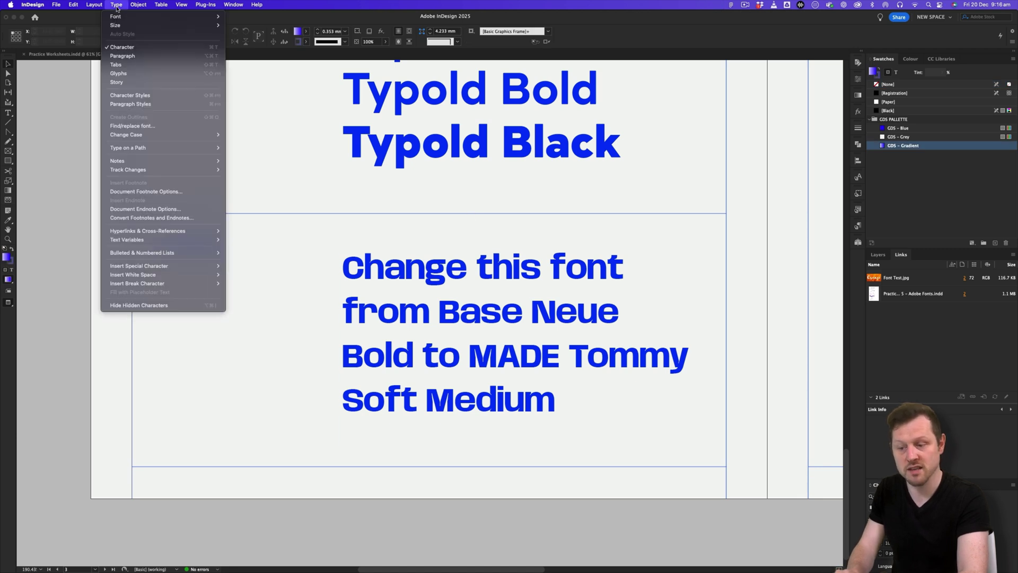
left_click(139, 127)
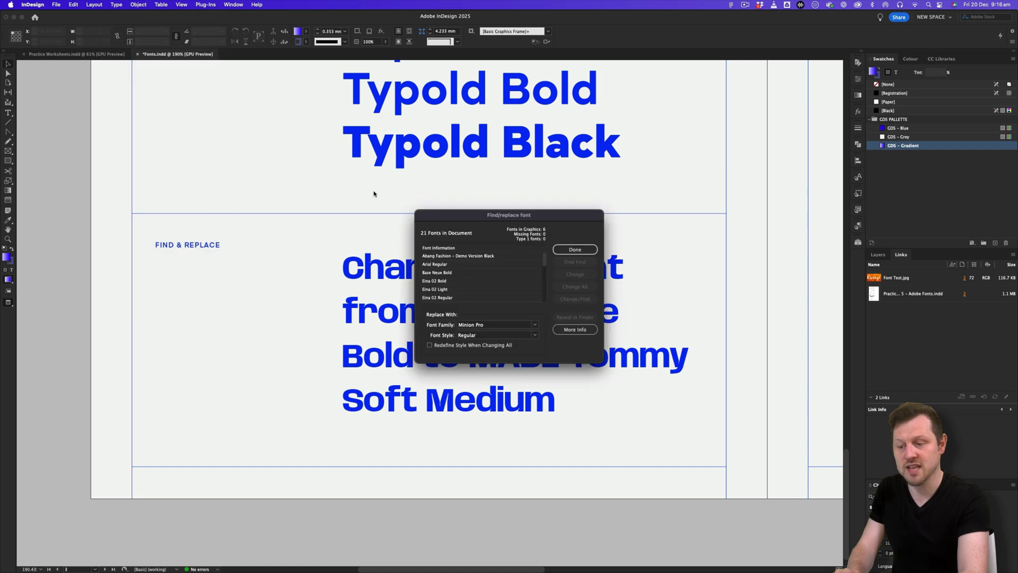
left_click_drag(481, 215, 187, 231)
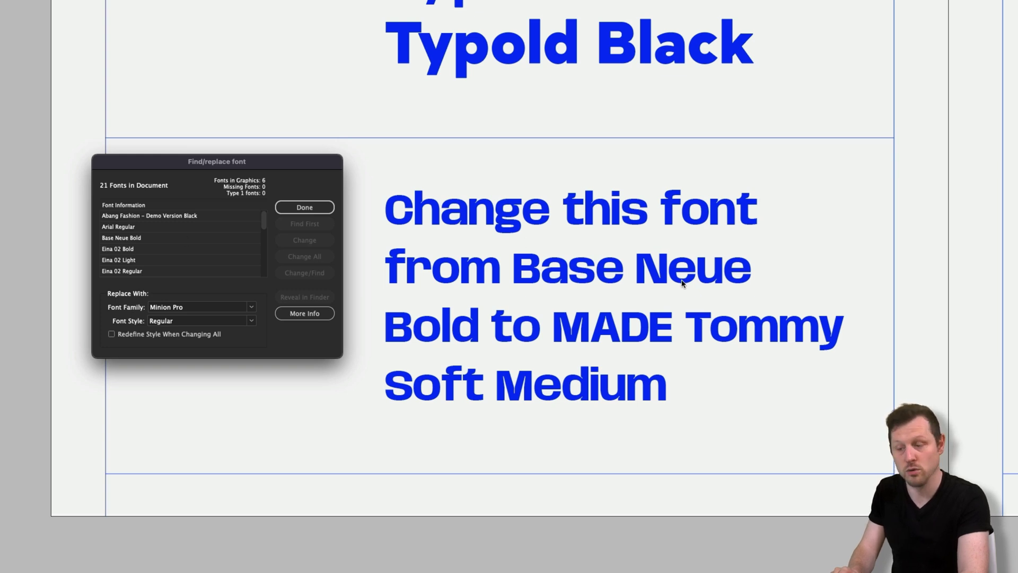
Step: Replace every use of Base Neue Bold in the document with MADE Tommy Soft Medium and close the dialog
left_click(138, 238)
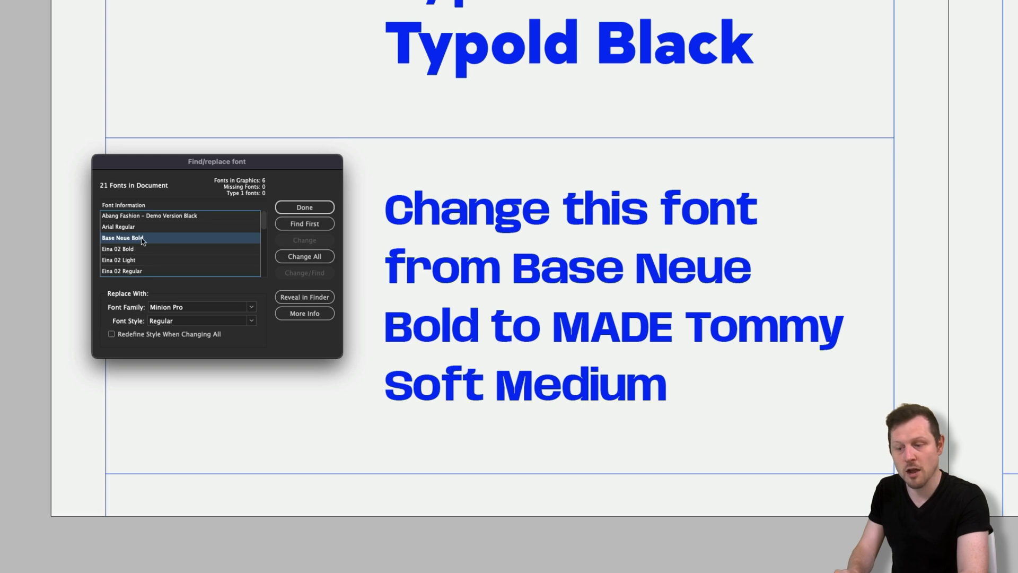
left_click(190, 310)
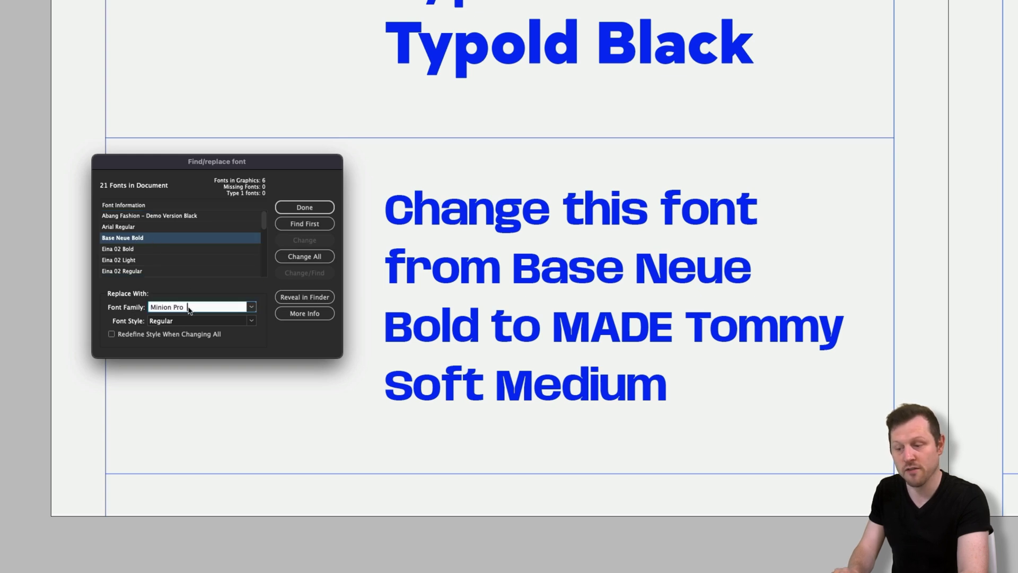
left_click(252, 310)
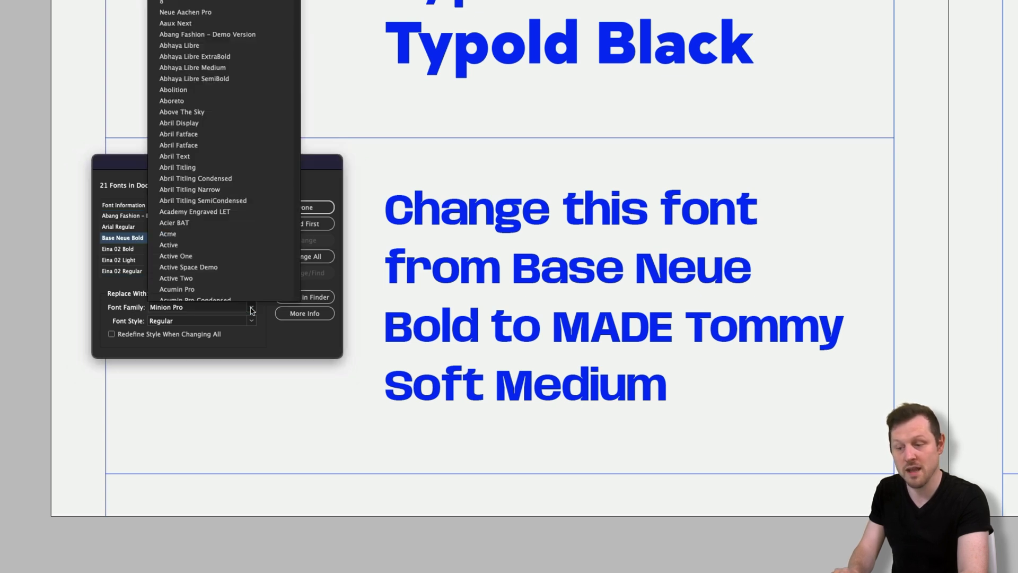
left_click(215, 308)
type("MADE Tommy Soft")
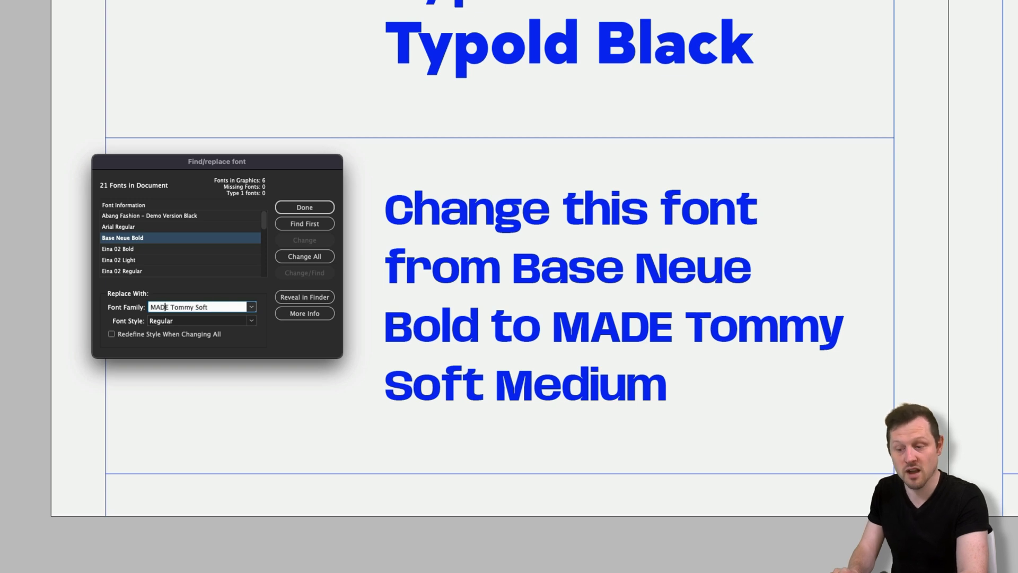
left_click(251, 320)
left_click(175, 373)
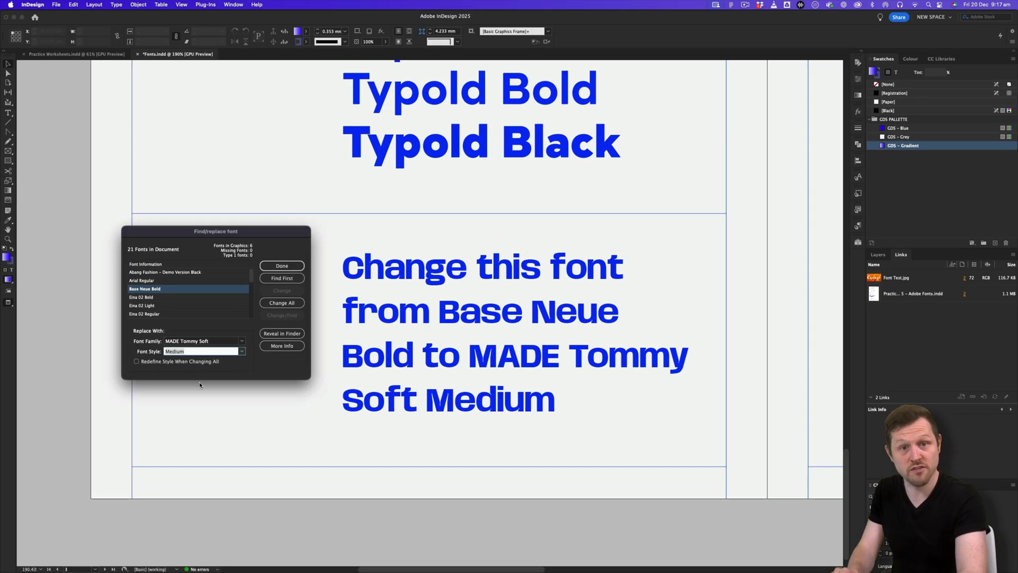
left_click(280, 304)
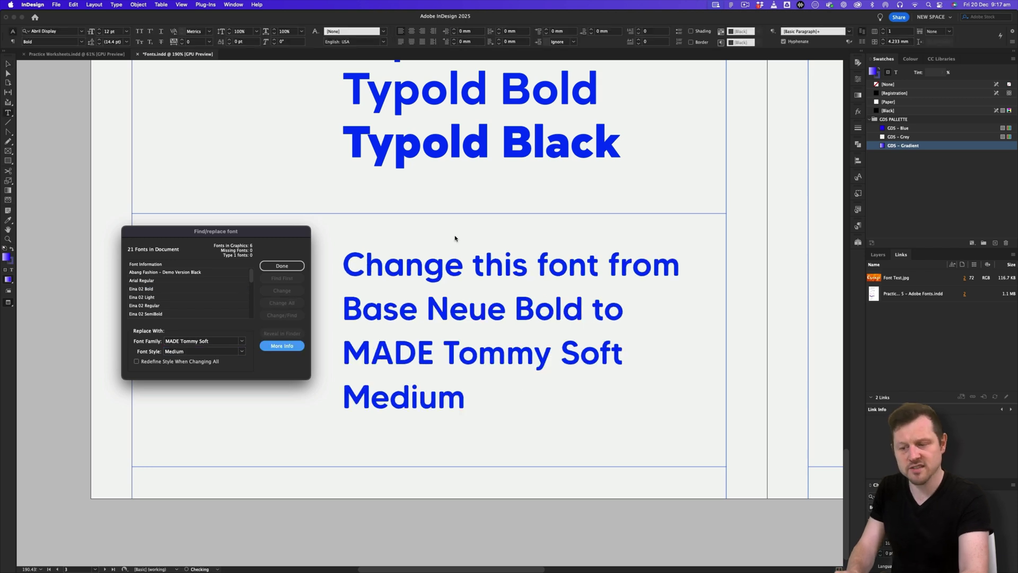
left_click(282, 265)
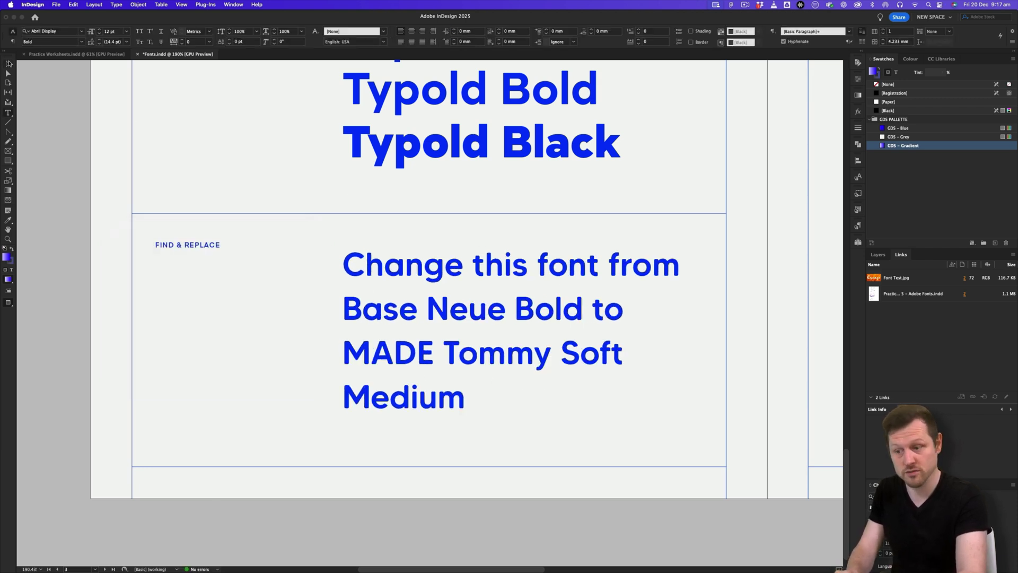
left_click(8, 63)
key("z")
left_click_drag(434, 160, 297, 162)
key("space")
left_click_drag(594, 155, 362, 344)
left_click_drag(644, 163, 610, 154)
key("space")
left_click_drag(527, 163, 563, 168)
key("space")
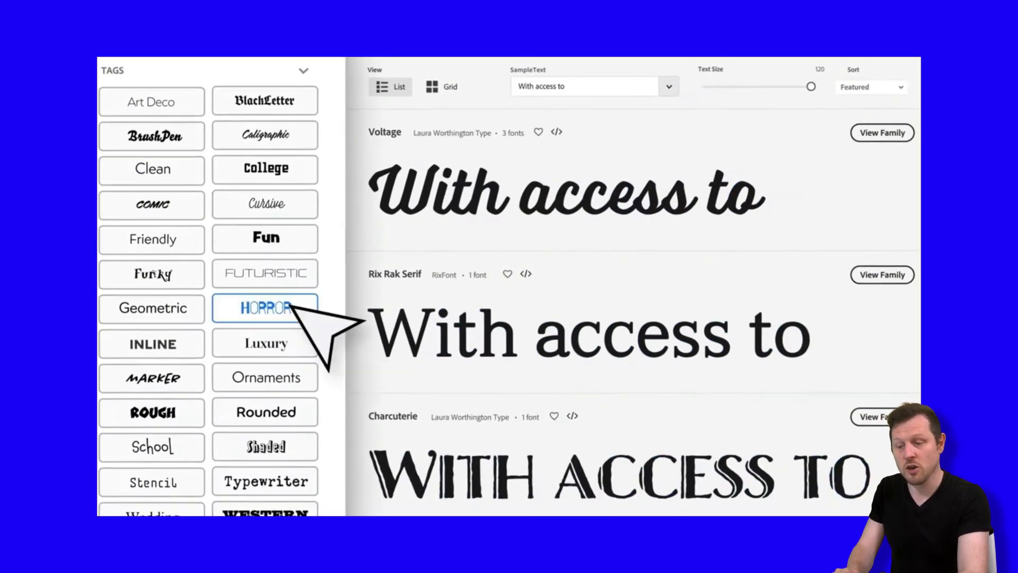
left_click(264, 275)
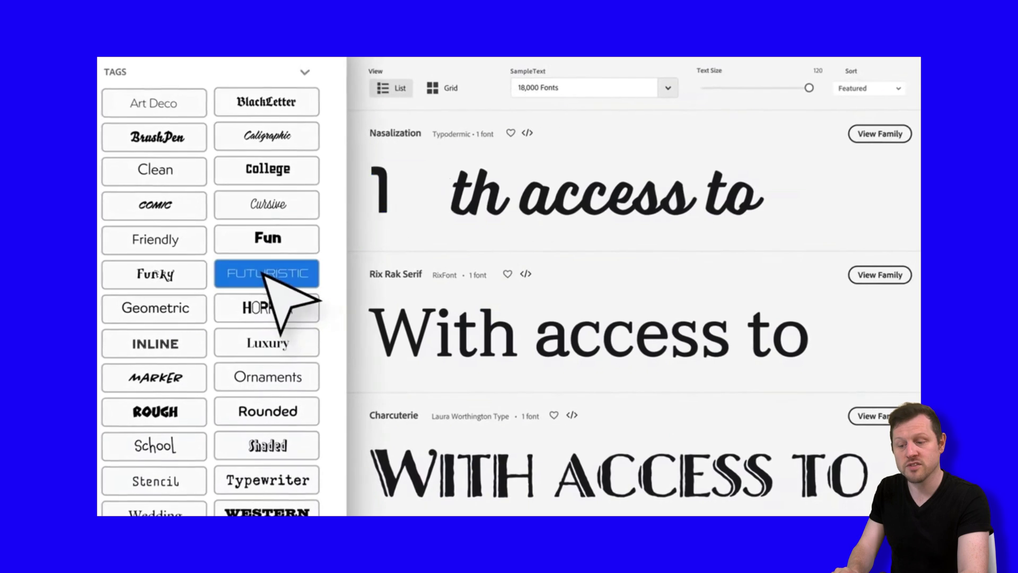
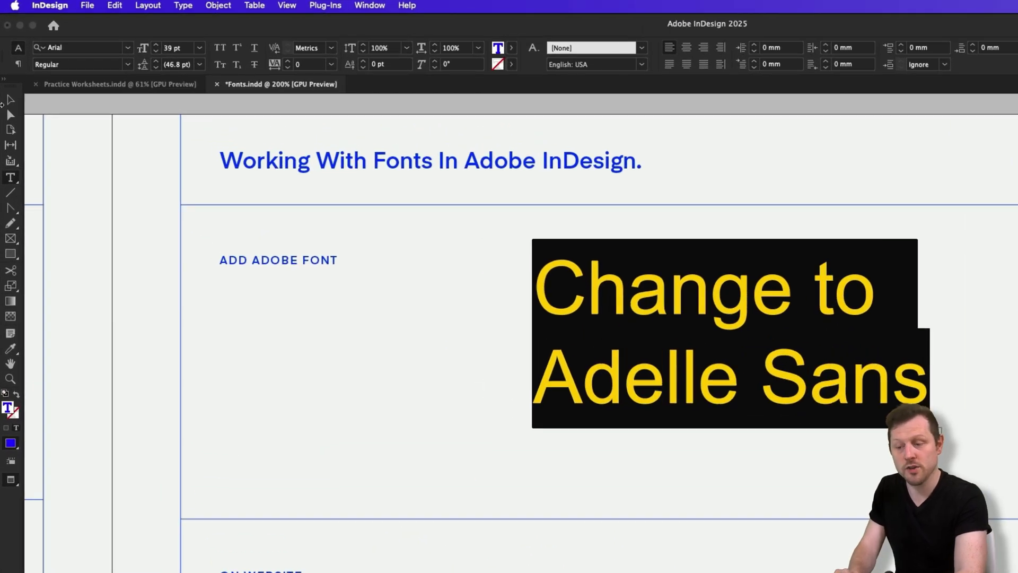
Step: Browse the additional Adobe Fonts with previews on the selected "Change to Adelle Sans" text and check the font filters
left_click(128, 47)
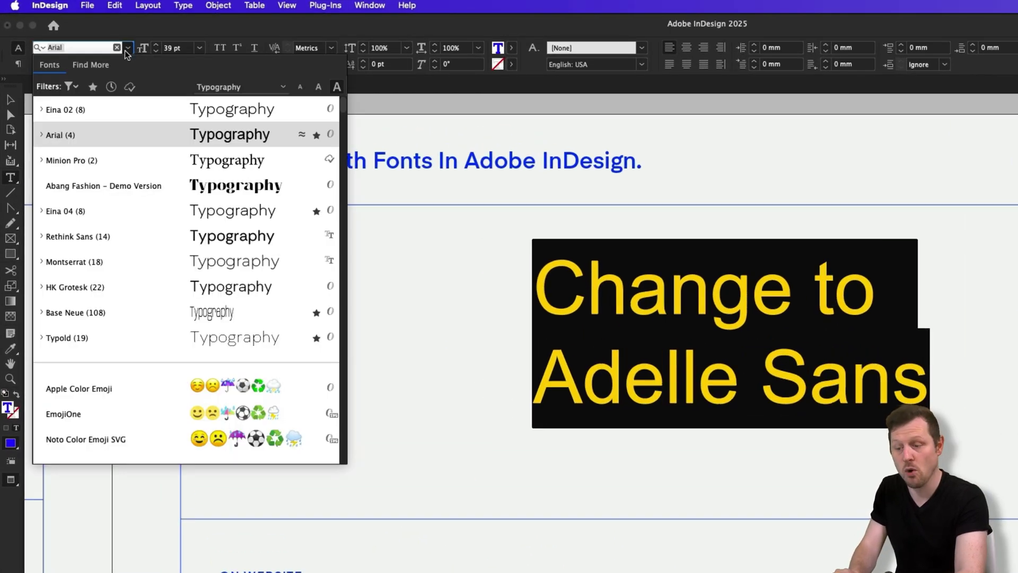
left_click(88, 69)
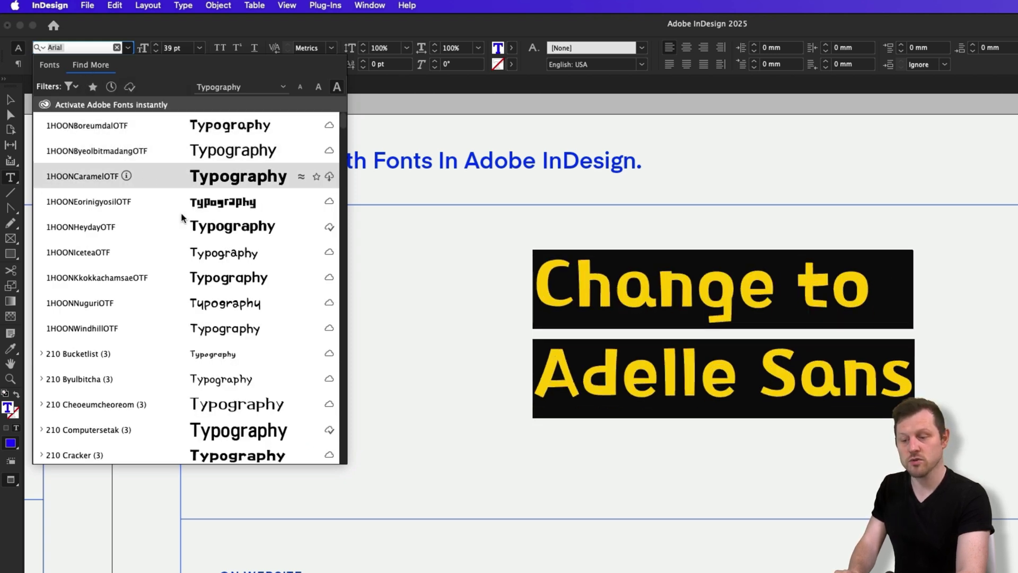
scroll(284, 248, "down", 4)
scroll(286, 246, "down", 2)
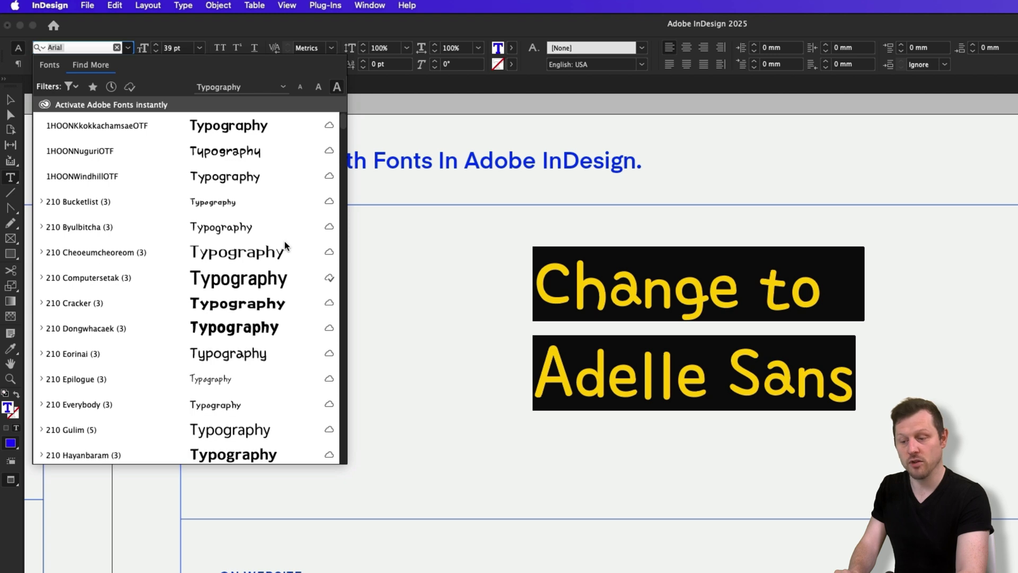
scroll(255, 220, "up", 6)
scroll(220, 364, "down", 10)
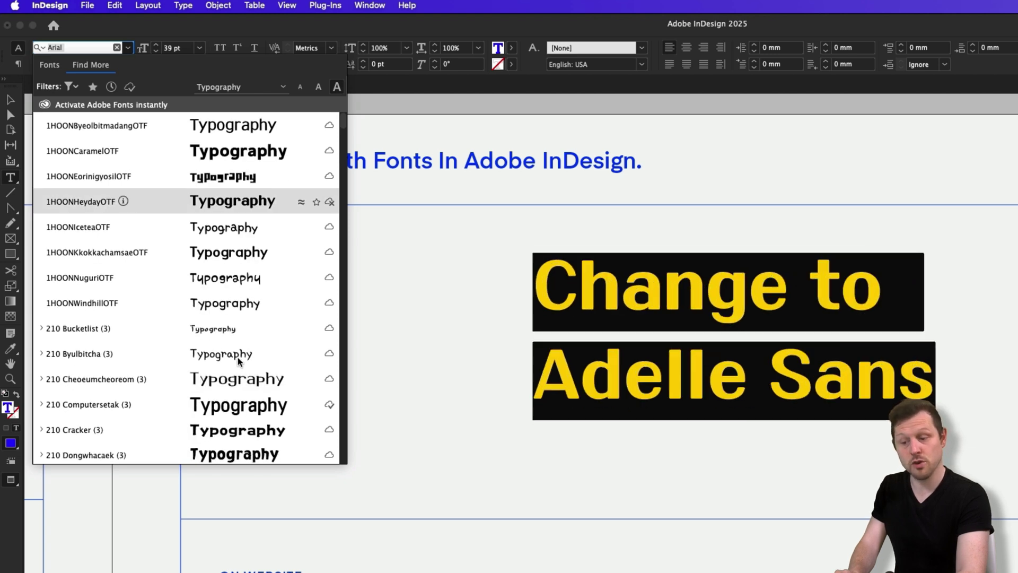
scroll(220, 365, "down", 11)
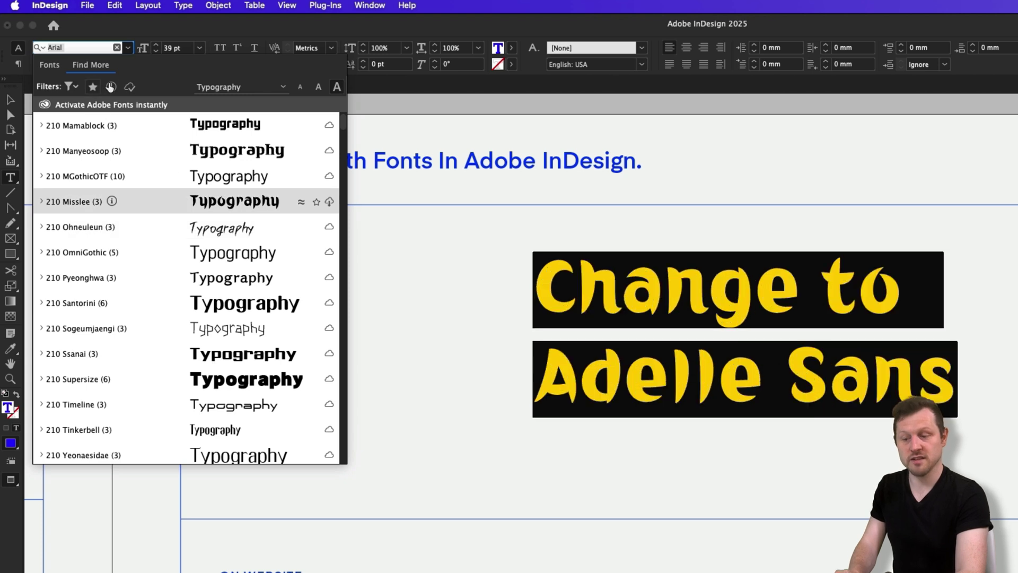
left_click(72, 87)
left_click(72, 87)
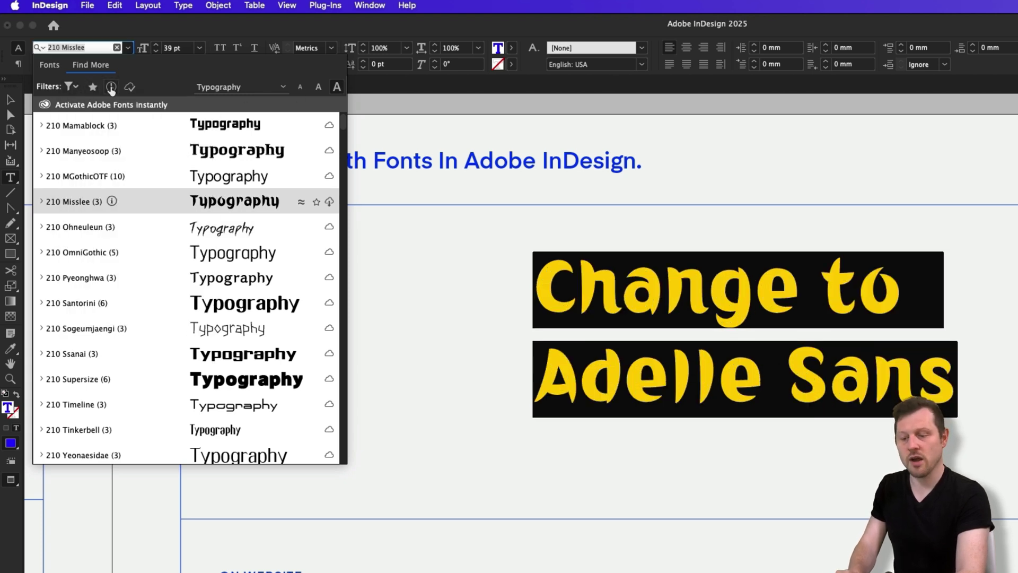
Step: Find the Adelle Sans family among the additional Adobe Fonts and activate it
scroll(356, 165, "down", 2)
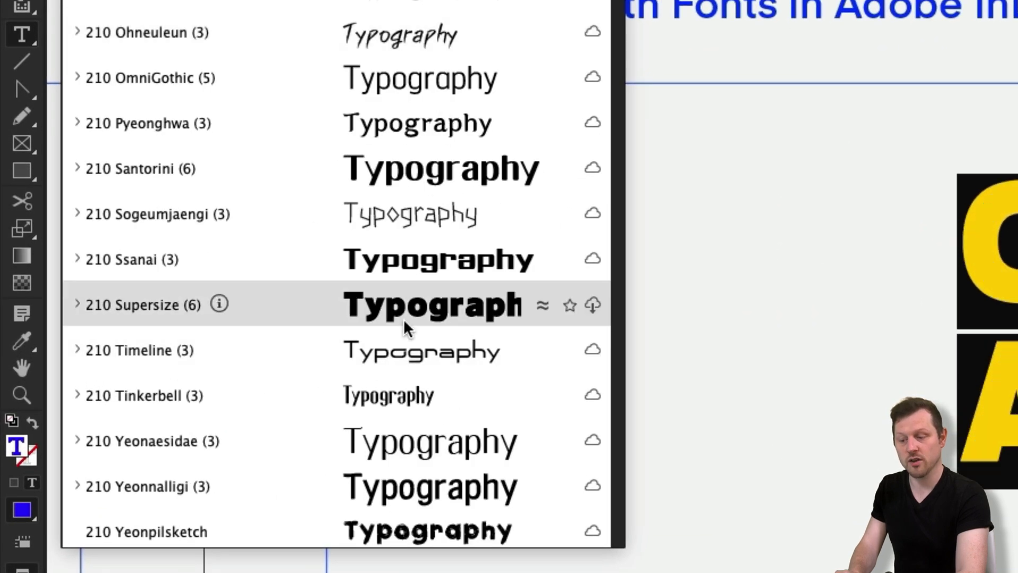
scroll(403, 319, "down", 3)
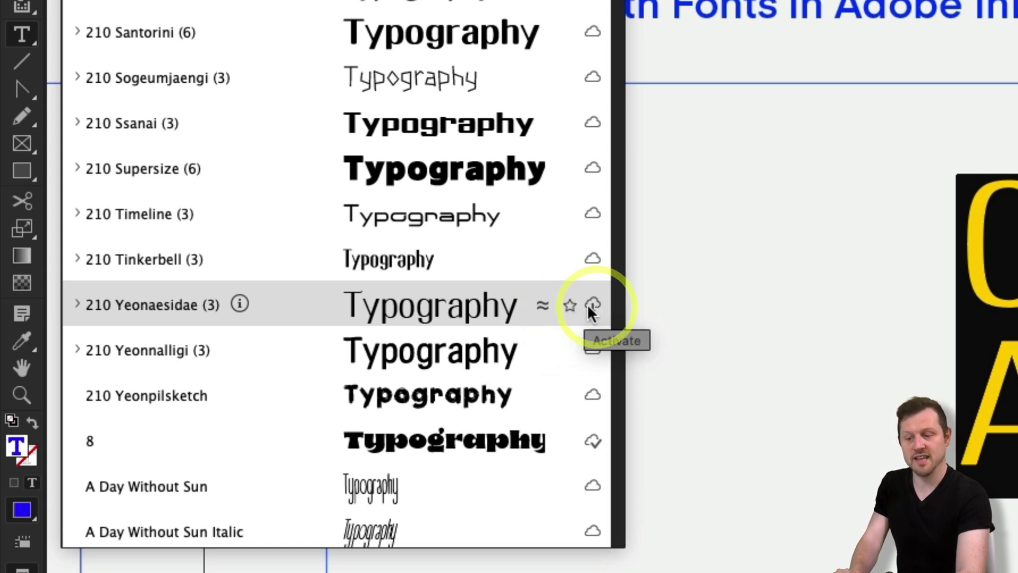
scroll(366, 311, "down", 3)
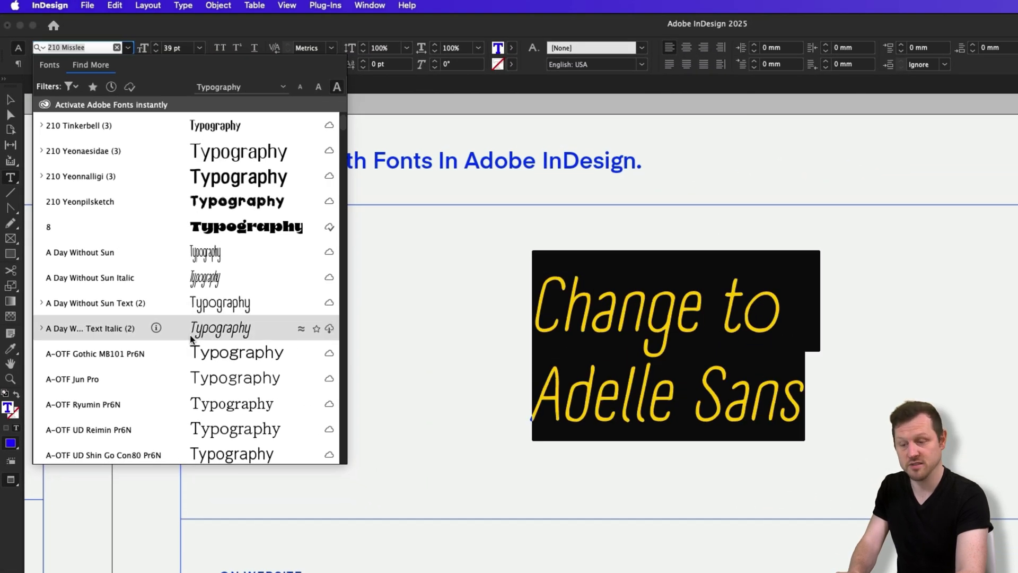
scroll(207, 331, "down", 10)
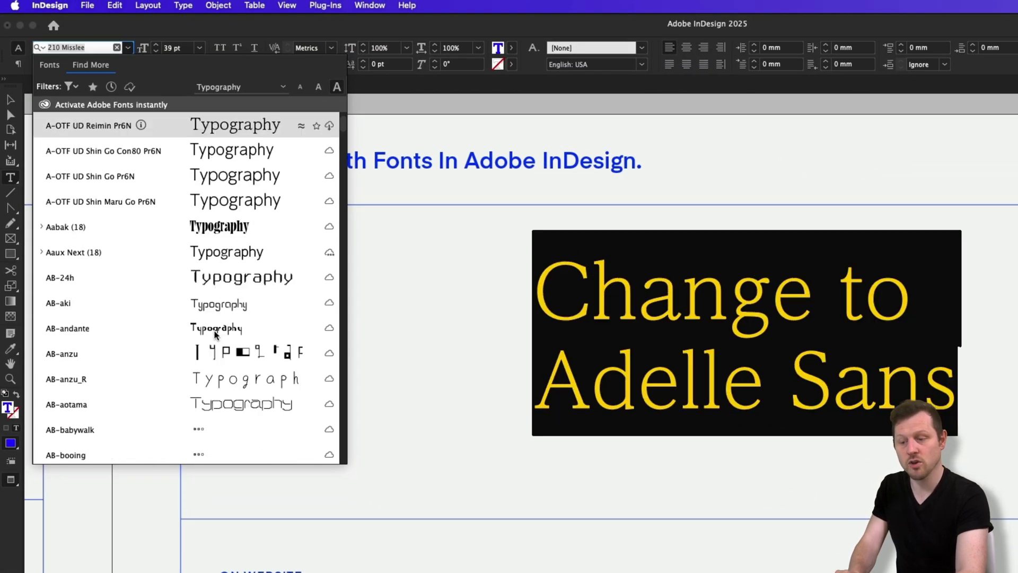
scroll(214, 333, "down", 20)
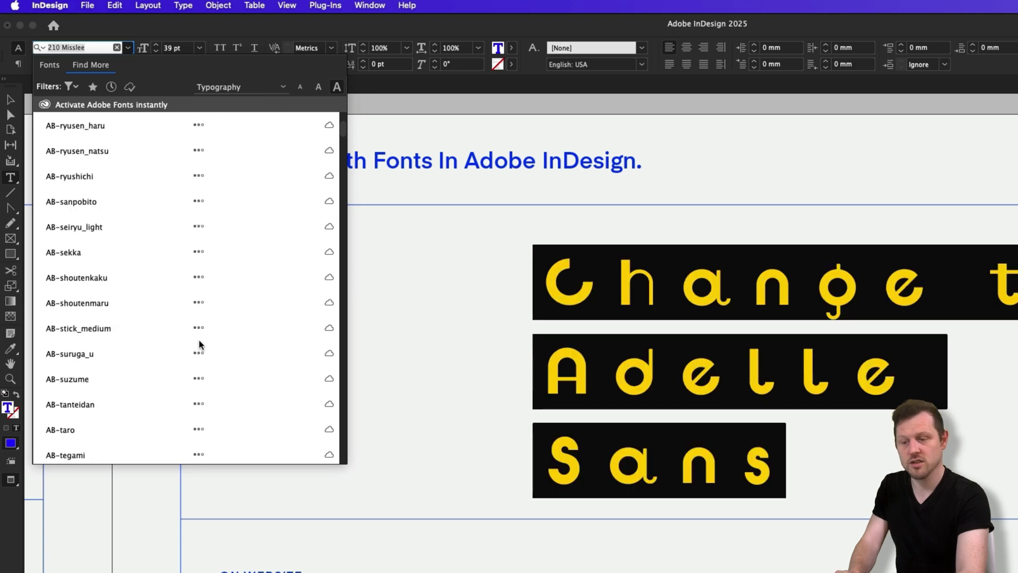
scroll(89, 324, "down", 5)
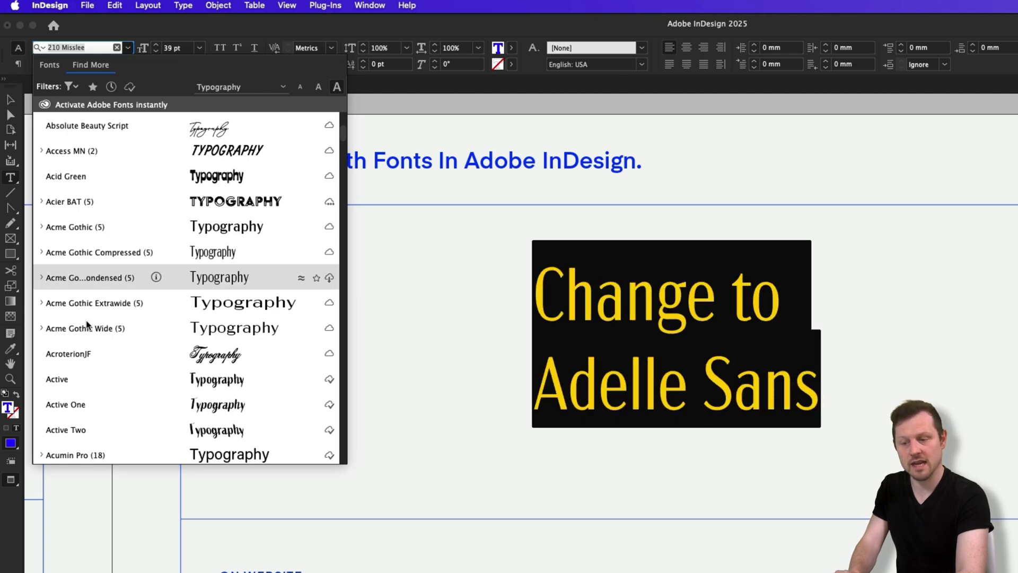
scroll(88, 325, "down", 10)
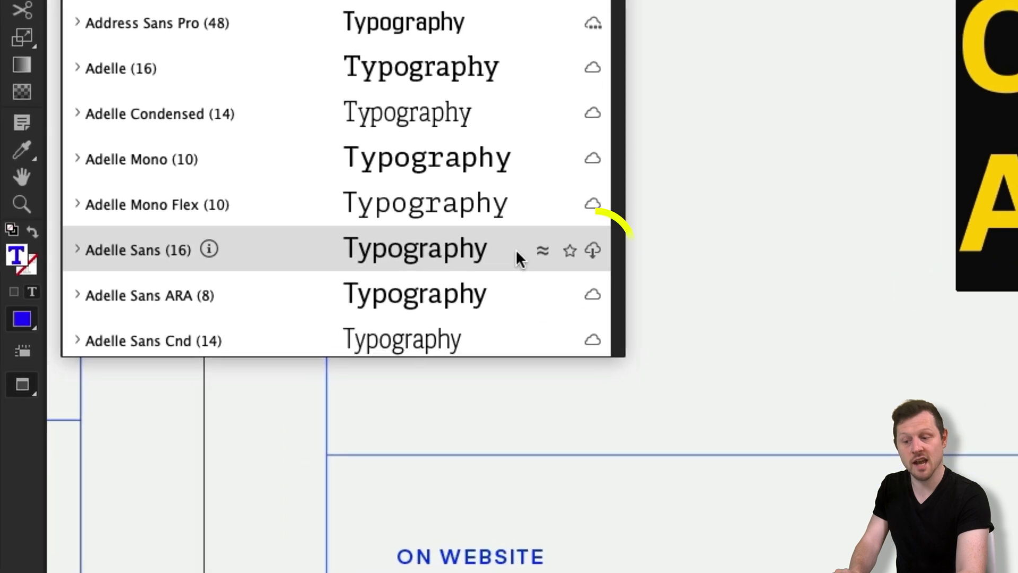
left_click(449, 328)
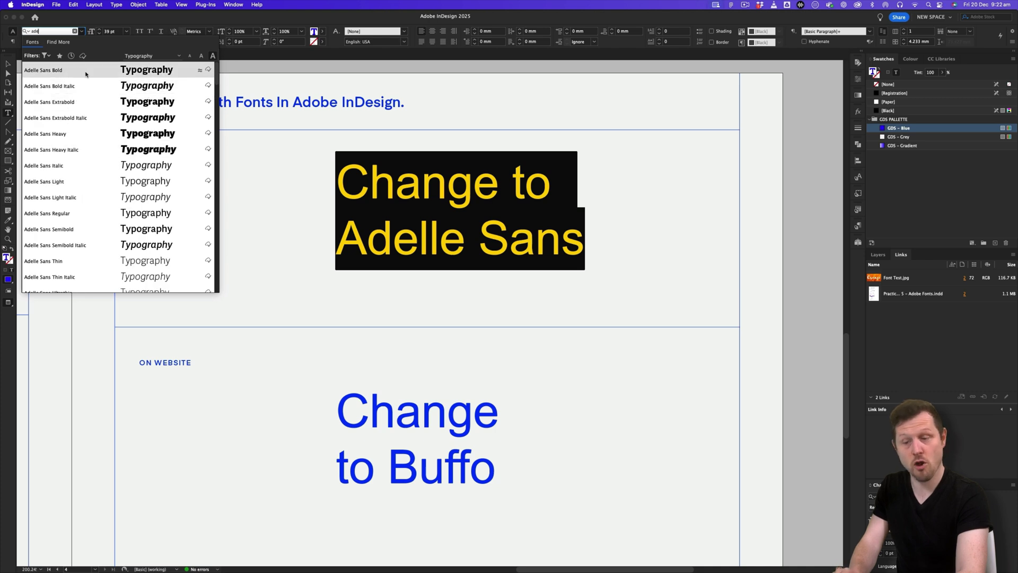
Step: Apply Adelle Sans Bold to the selected text, try Regular and Semibold, settle on Extrabold and deselect the text
left_click(72, 69)
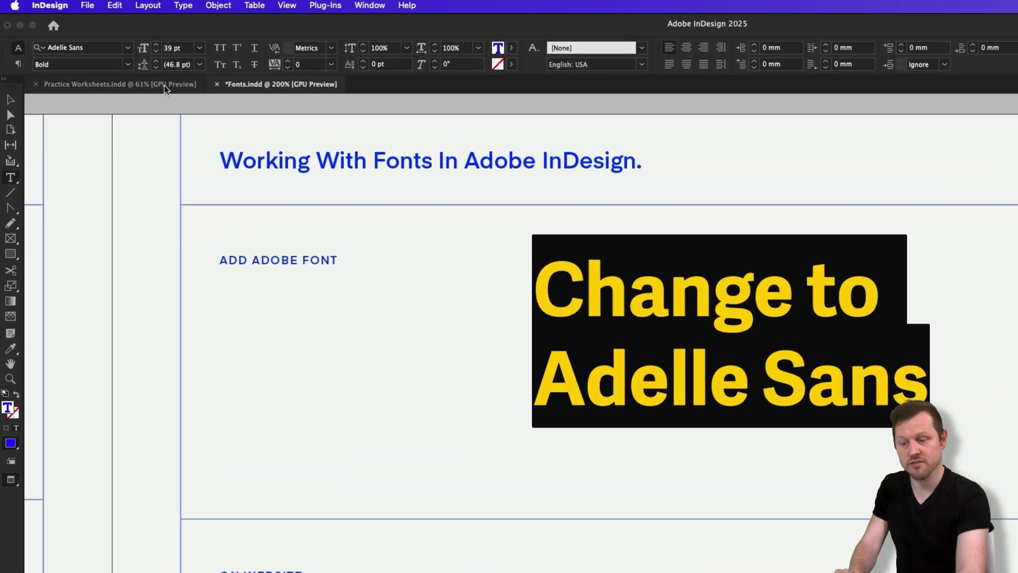
left_click(81, 41)
left_click(60, 158)
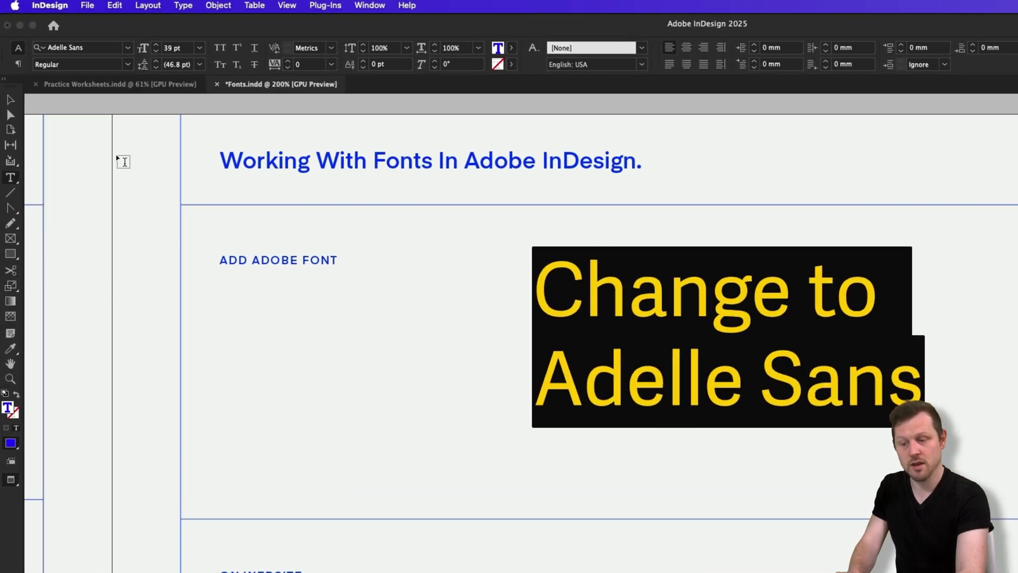
left_click(127, 64)
left_click(79, 185)
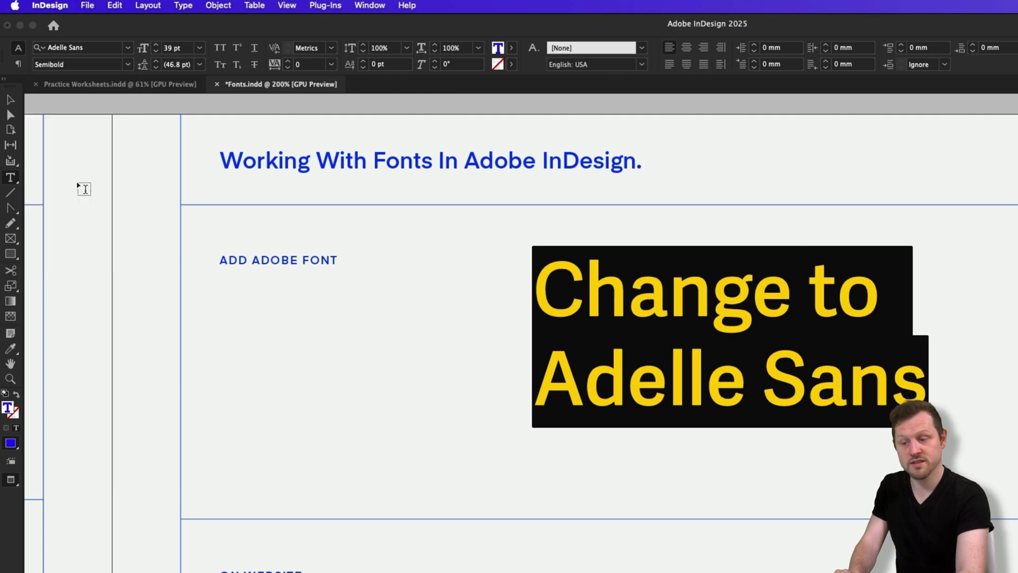
left_click(134, 65)
left_click(97, 237)
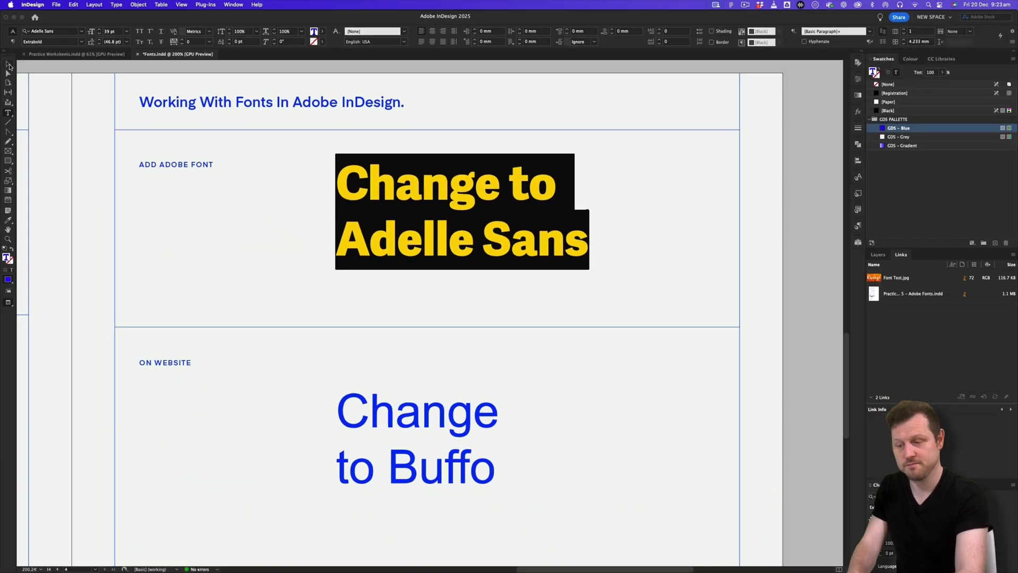
left_click(9, 65)
left_click(675, 155)
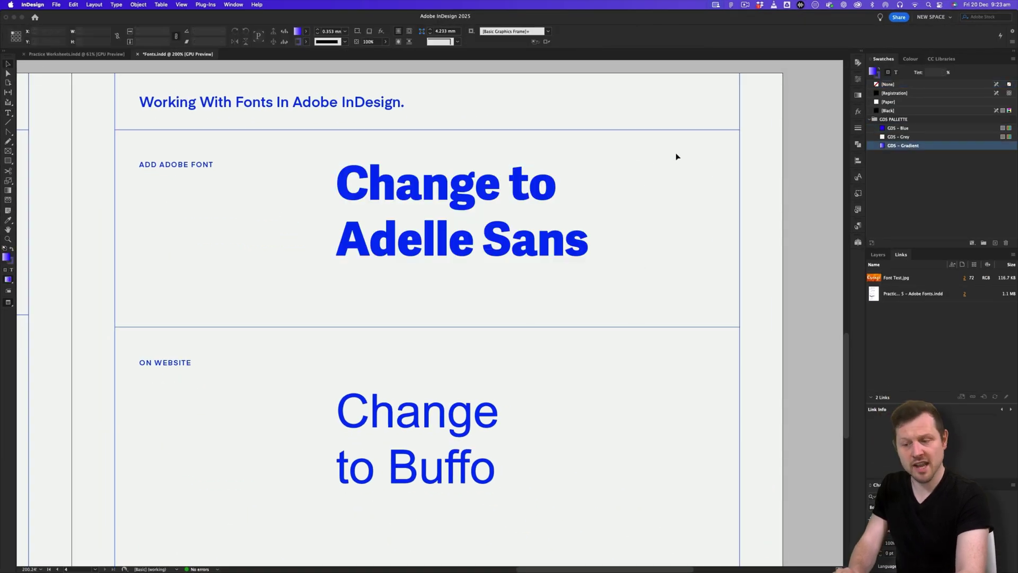
Step: Select all of the "Change to Buffo" text and open the Aabak family's Adobe Fonts web page from the additional fonts list
scroll(635, 276, "down", 3)
scroll(635, 275, "down", 2)
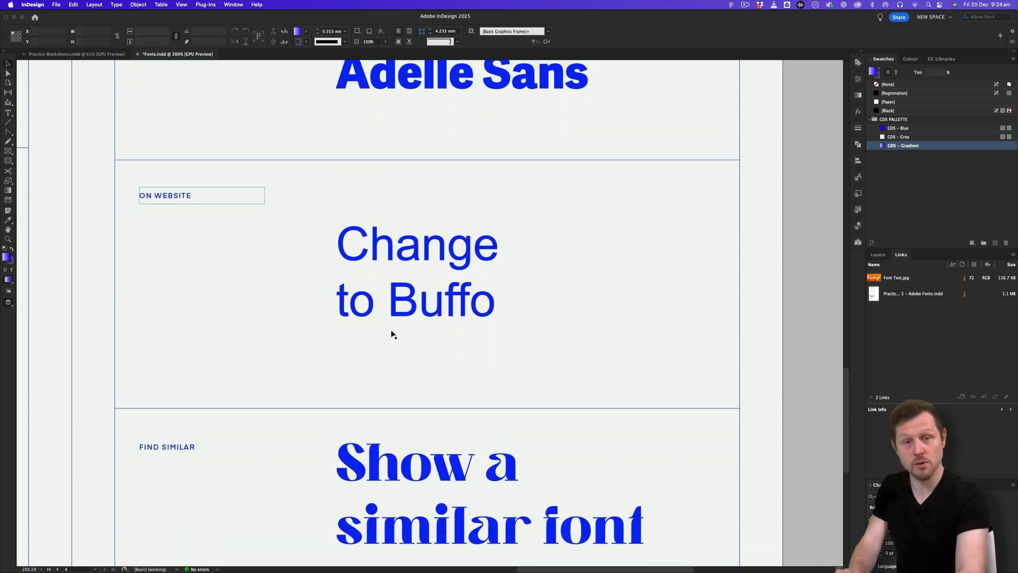
double_click(481, 274)
key("super+a")
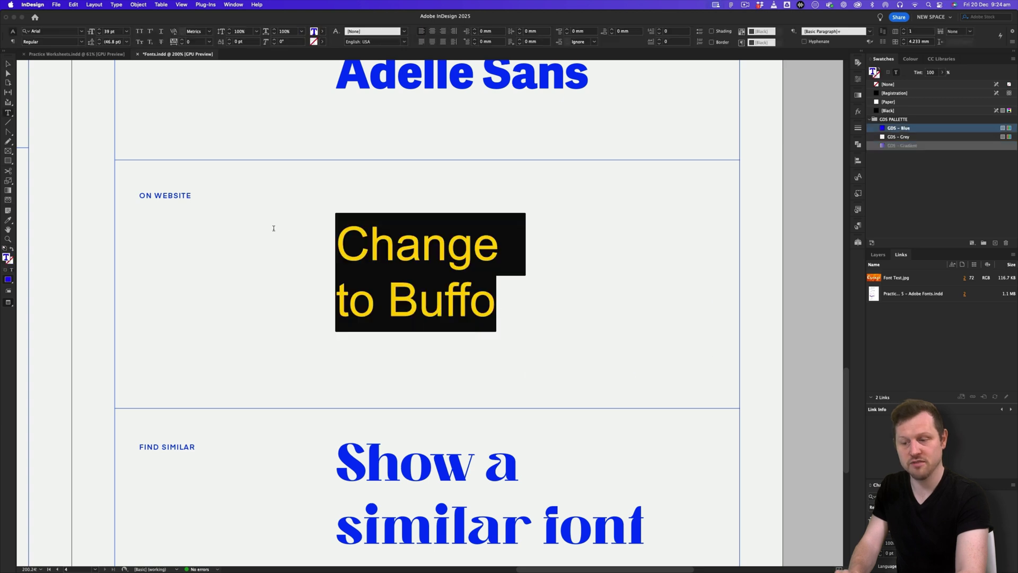
left_click(82, 32)
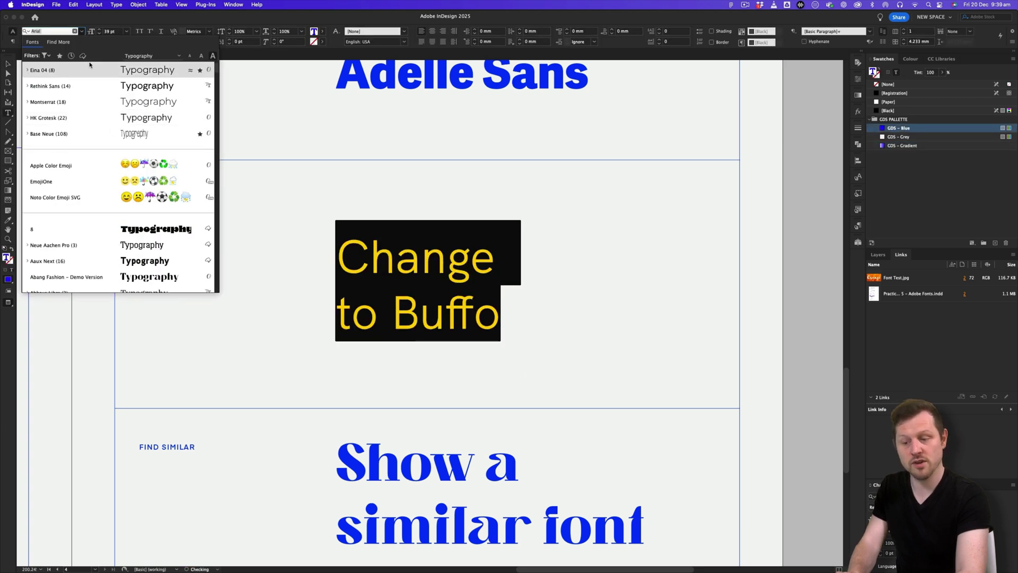
left_click(58, 42)
scroll(143, 178, "down", 10)
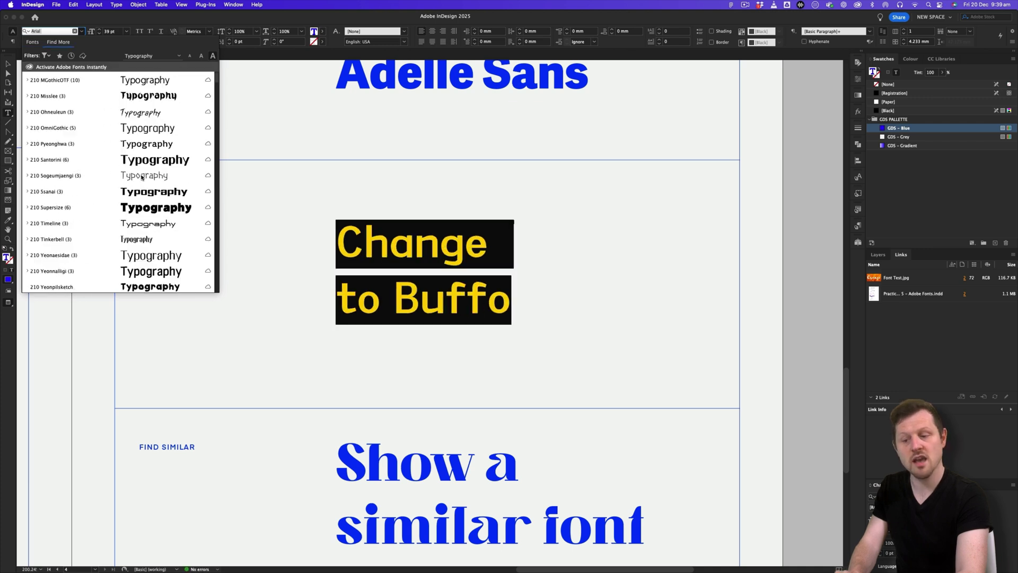
scroll(142, 178, "down", 3)
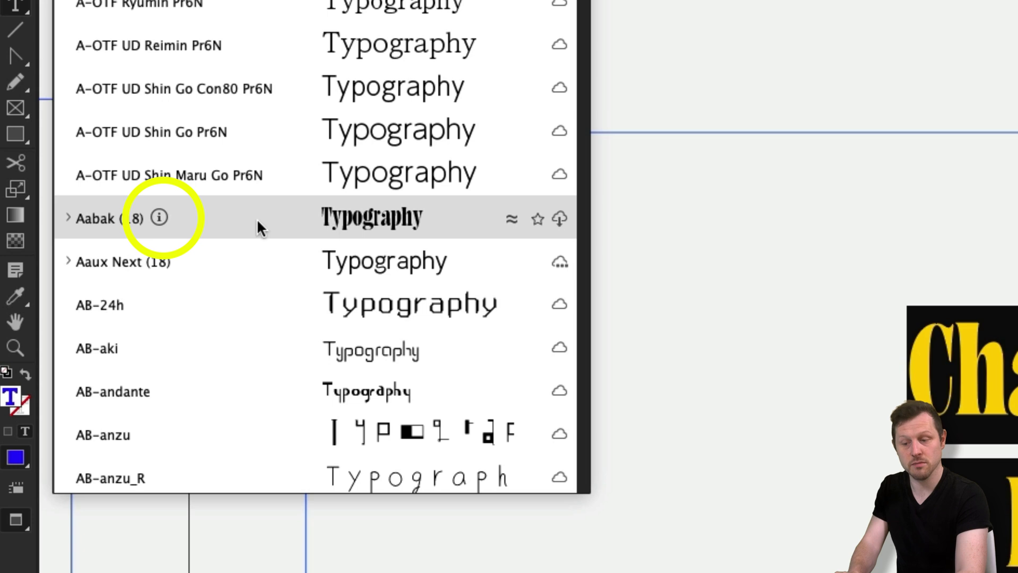
left_click(159, 219)
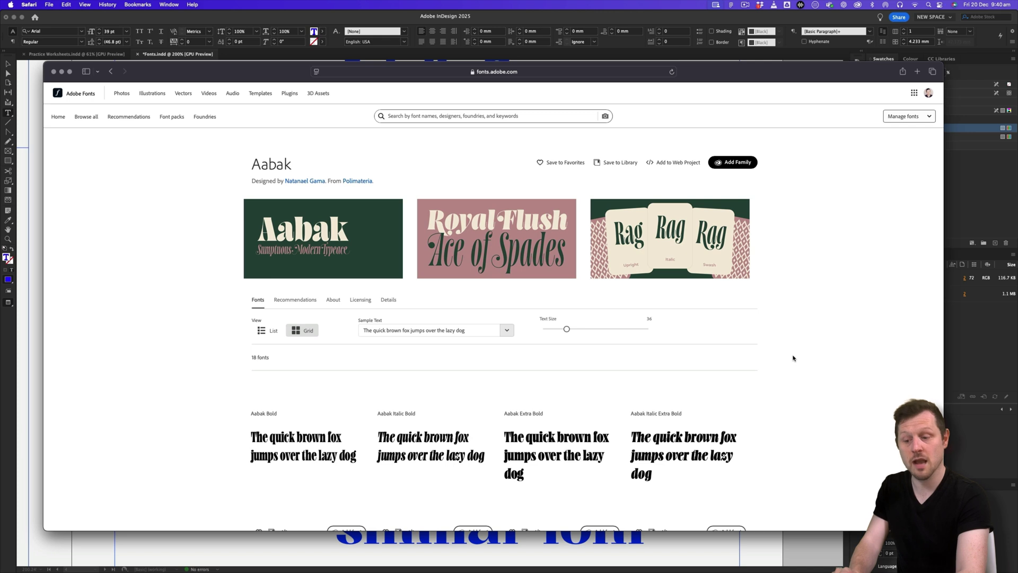
Step: Examine the Aabak family page and browse the full catalogue of font families on the Adobe Fonts website
scroll(826, 359, "down", 10)
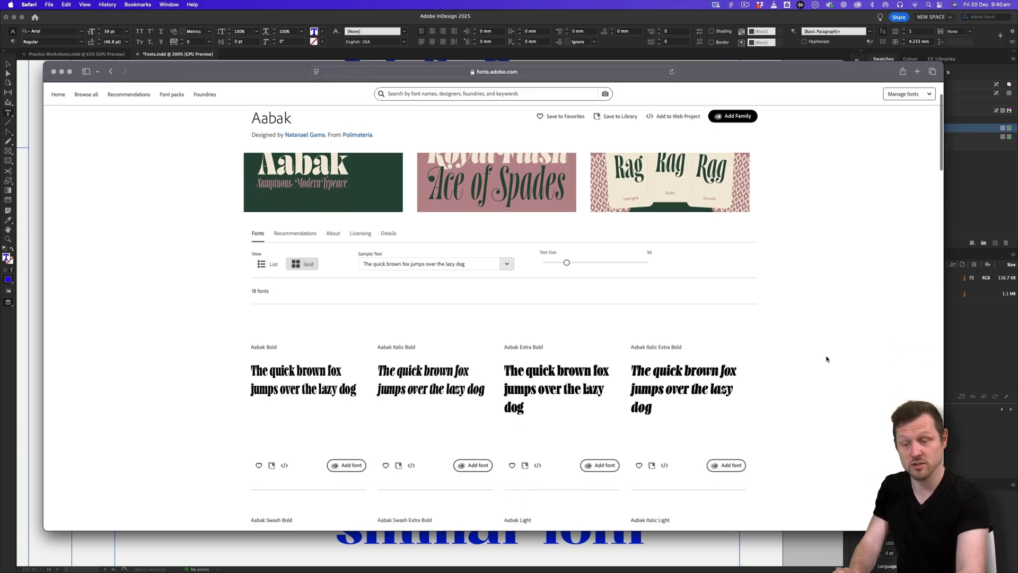
scroll(826, 359, "up", 10)
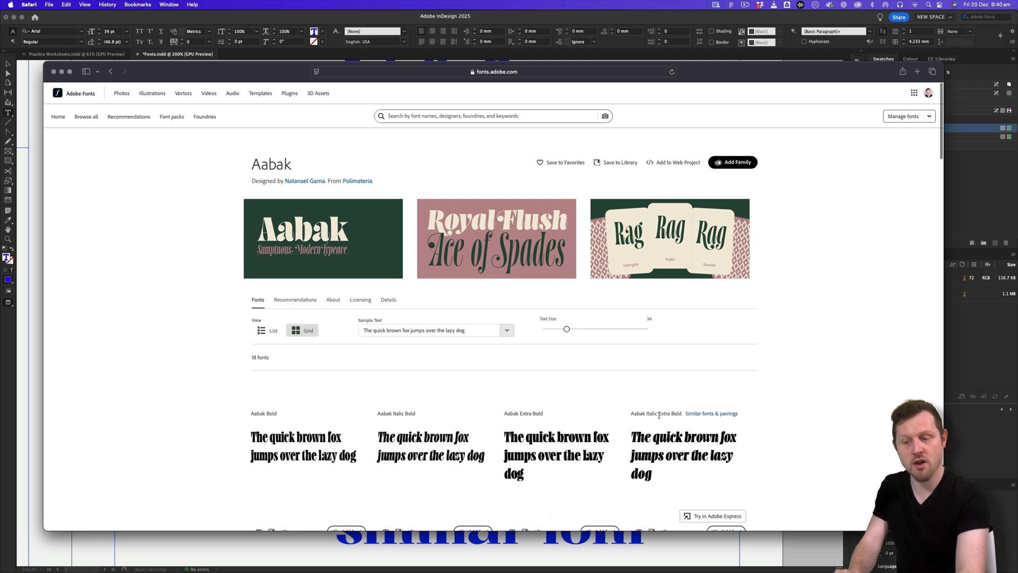
left_click(91, 117)
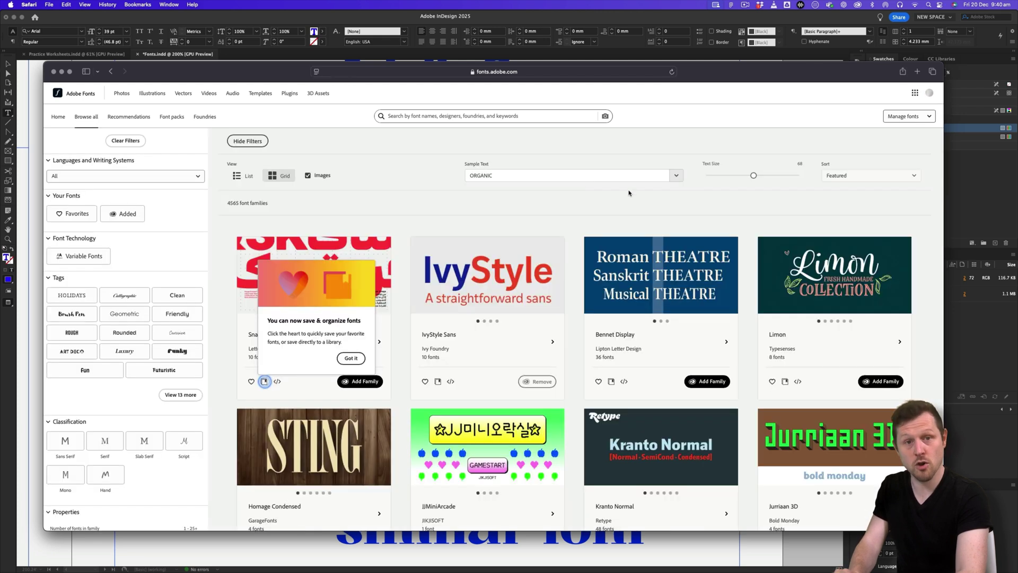
scroll(731, 207, "down", 3)
scroll(732, 206, "up", 2)
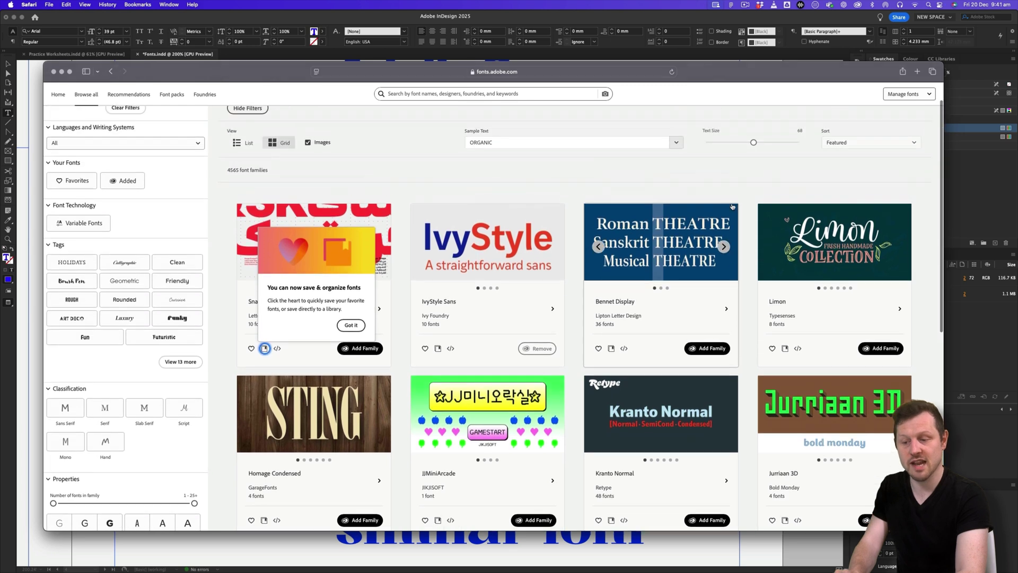
scroll(519, 283, "down", 10)
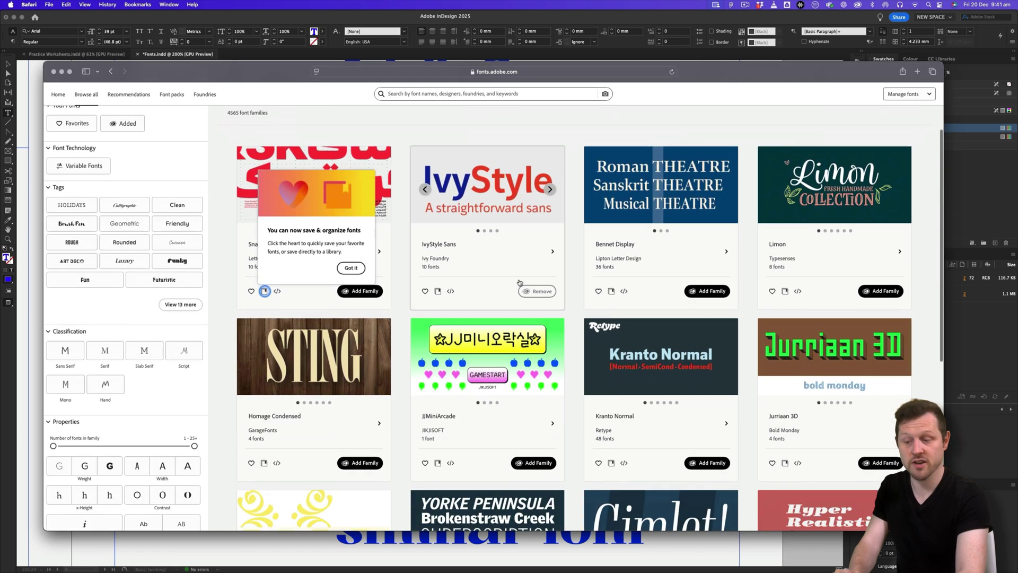
scroll(519, 283, "up", 10)
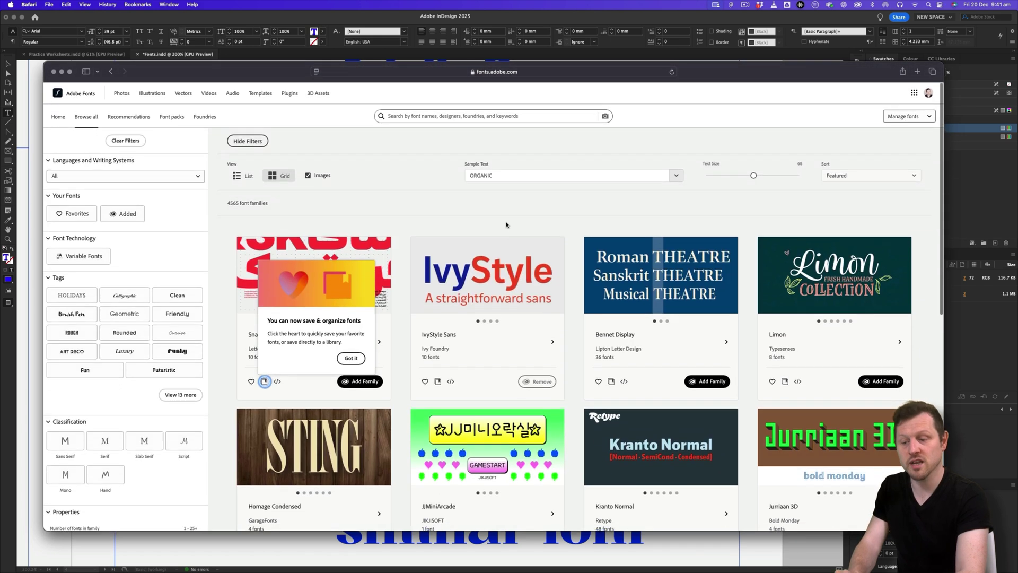
Step: Turn off the preview images in the catalogue and search for "buffo" to open the Buffo font family page
left_click(307, 175)
left_click(432, 116)
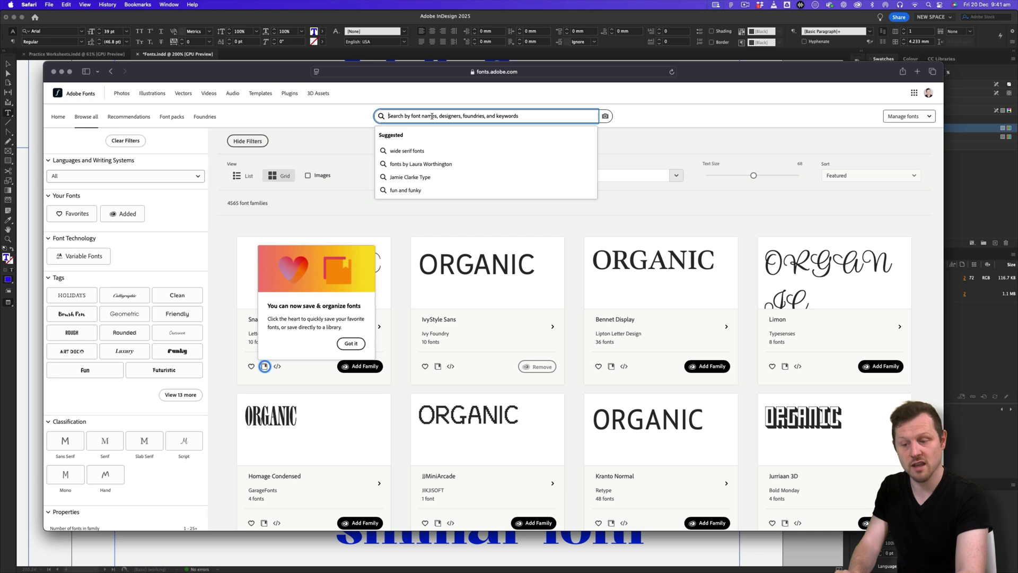
type("buffo")
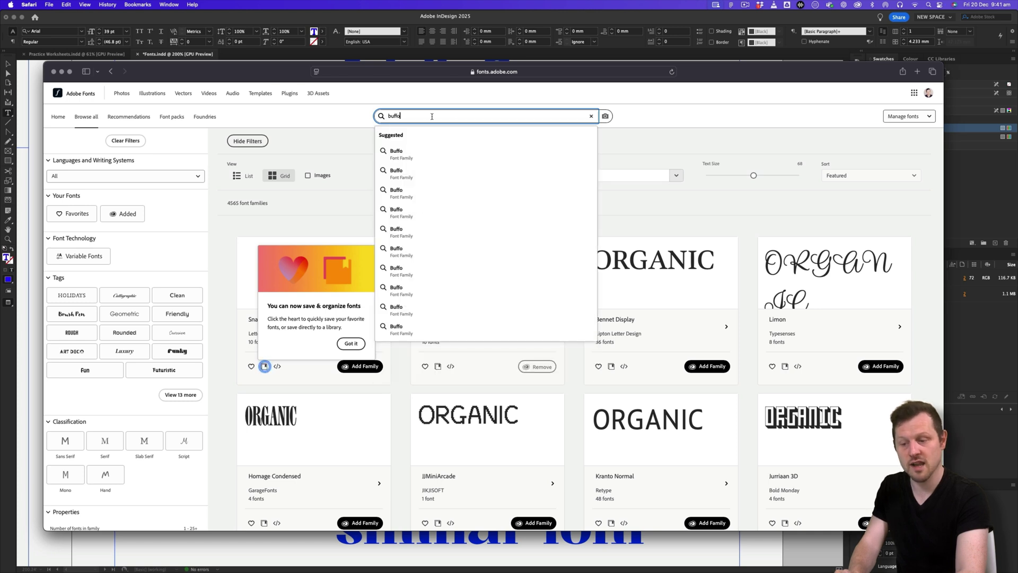
left_click(427, 154)
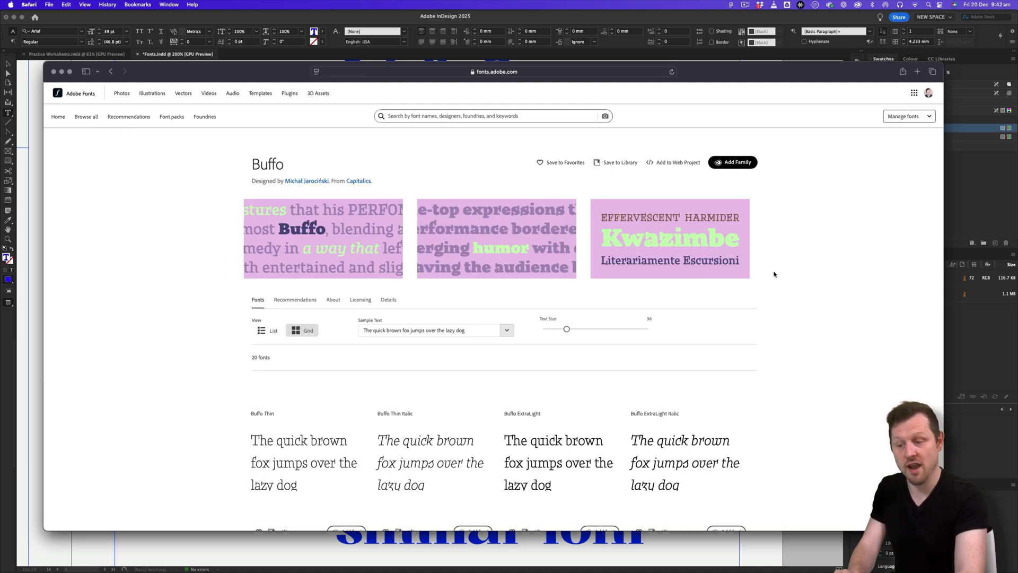
Step: Review the styles of the Buffo family and add the whole family to the active fonts
scroll(665, 286, "down", 3)
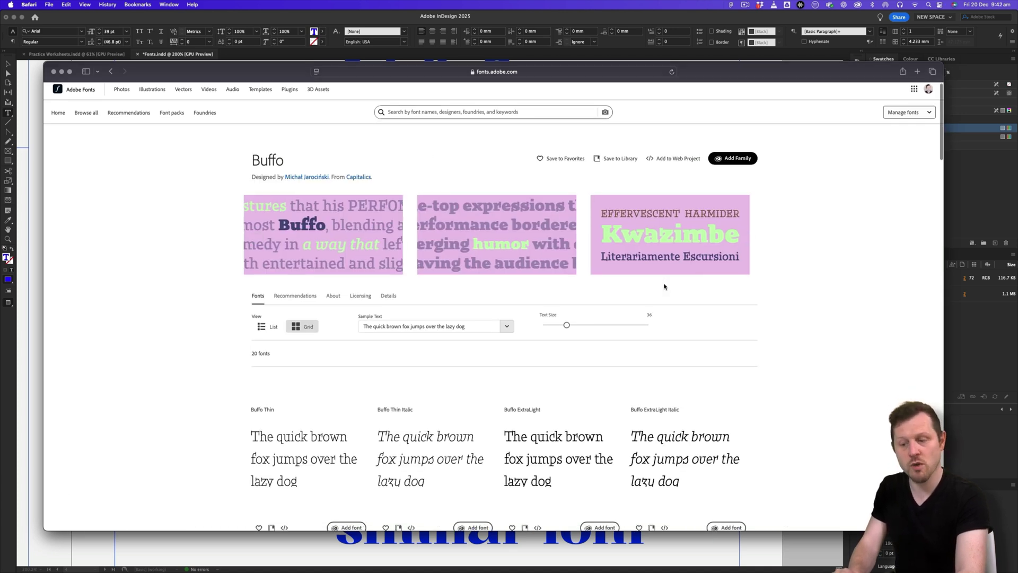
scroll(664, 286, "down", 5)
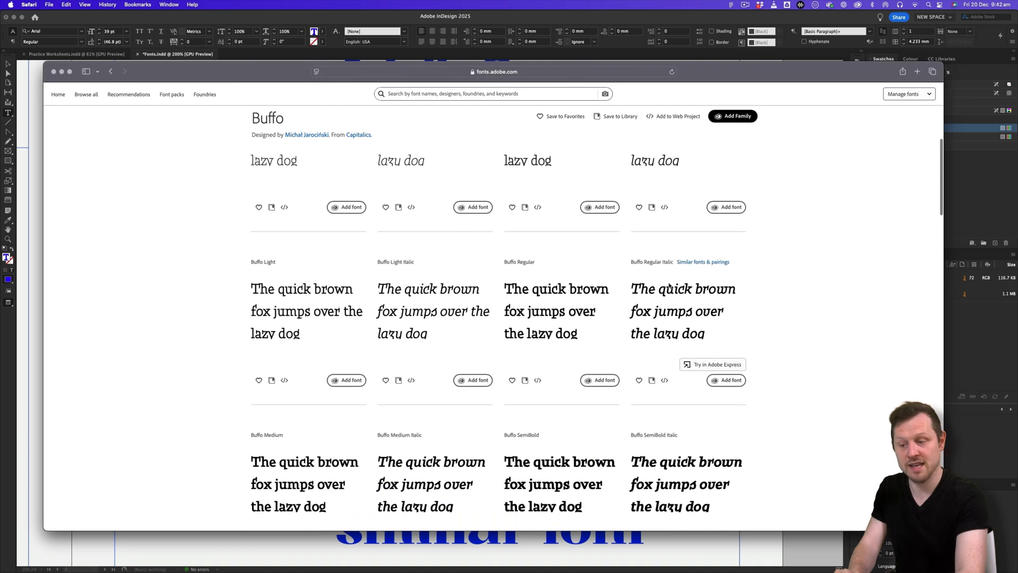
scroll(685, 317, "down", 7)
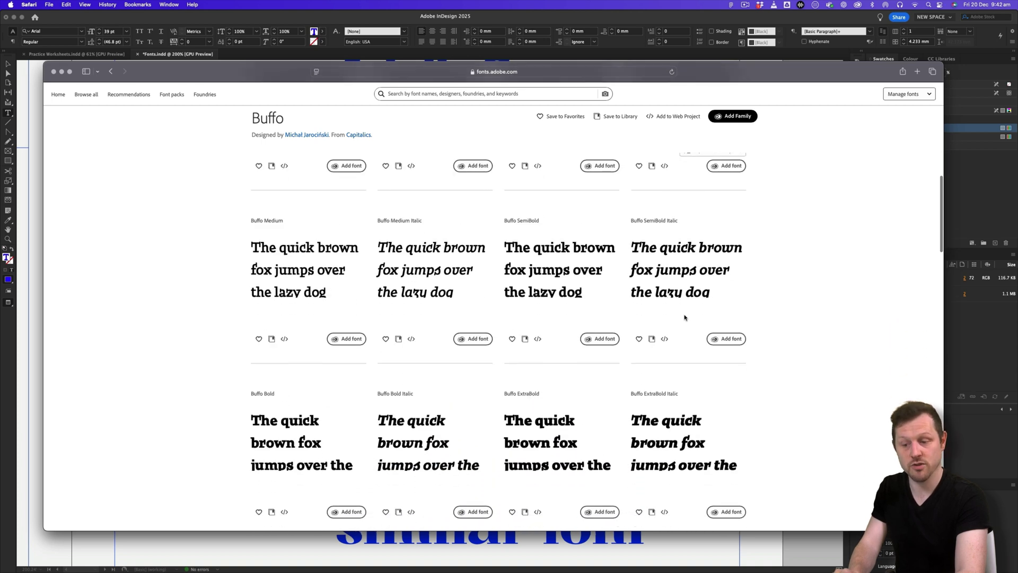
scroll(628, 330, "down", 5)
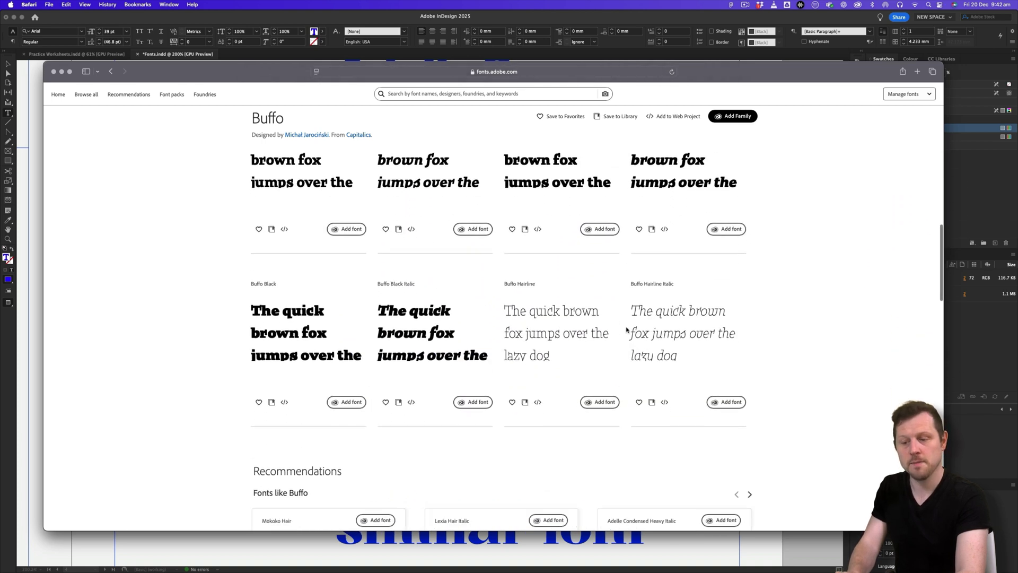
scroll(628, 330, "up", 15)
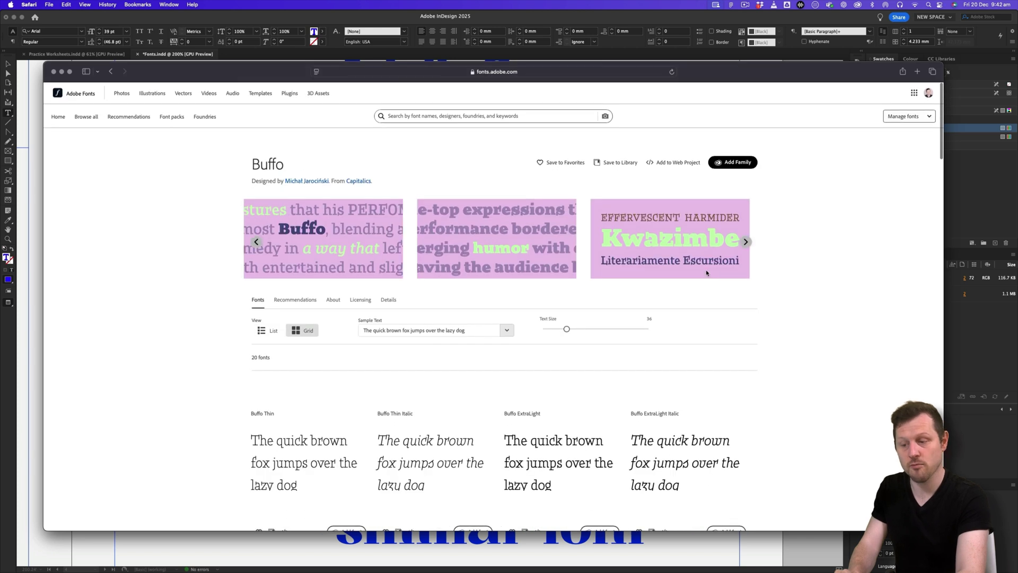
left_click(735, 165)
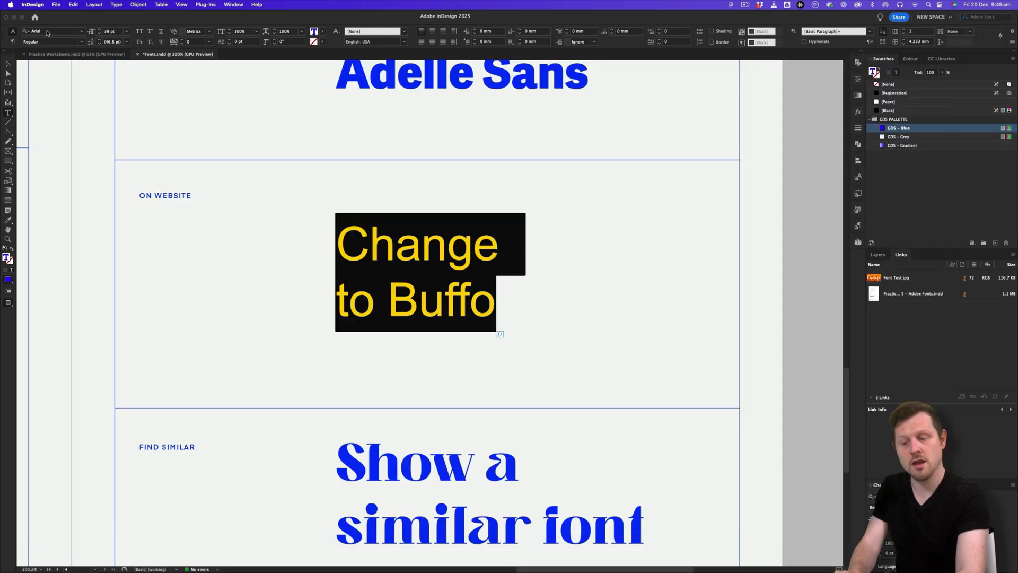
Step: Apply the Buffo font to the selected "Change to Buffo" text
left_click(47, 32)
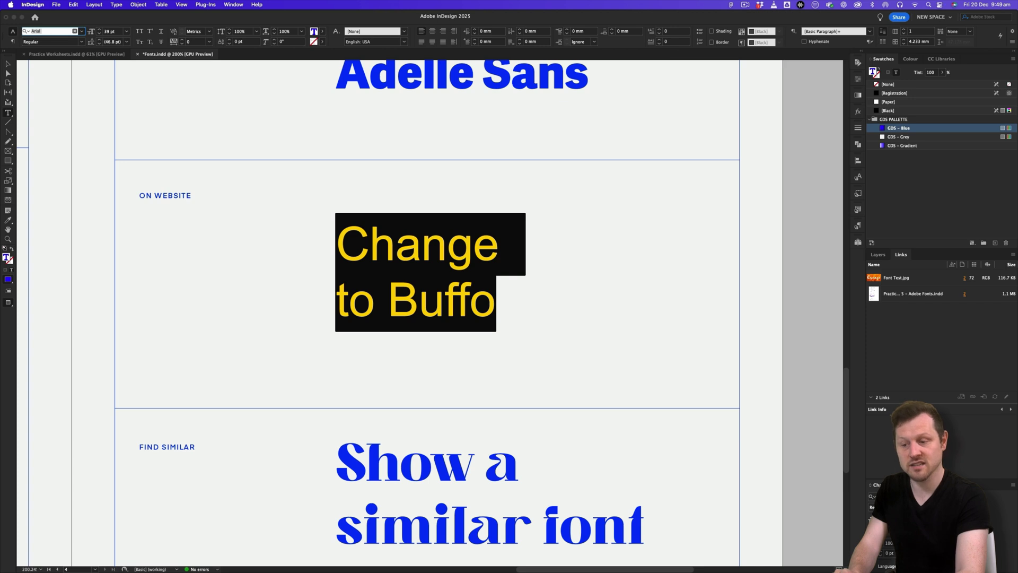
type("buffo")
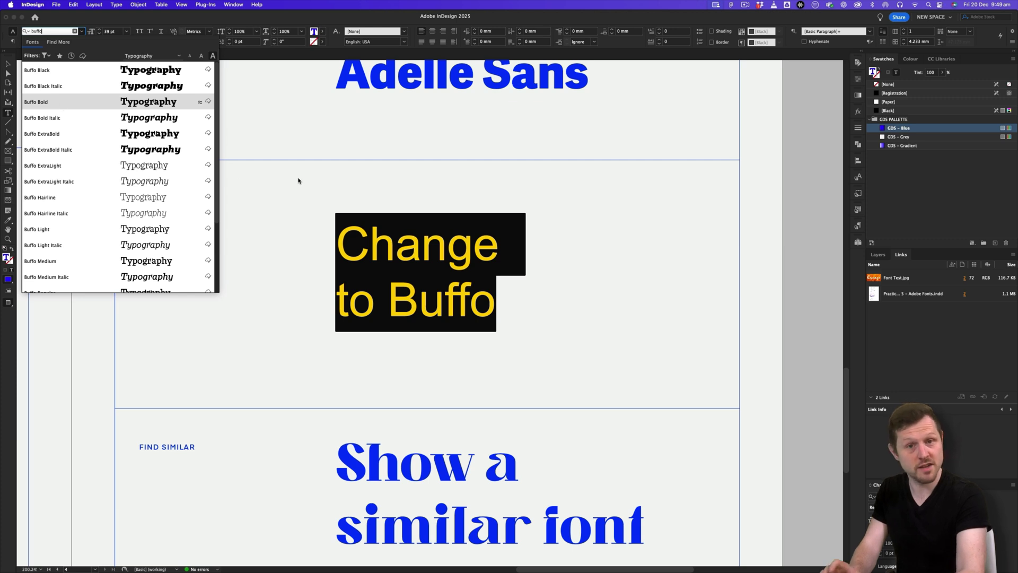
key("Return")
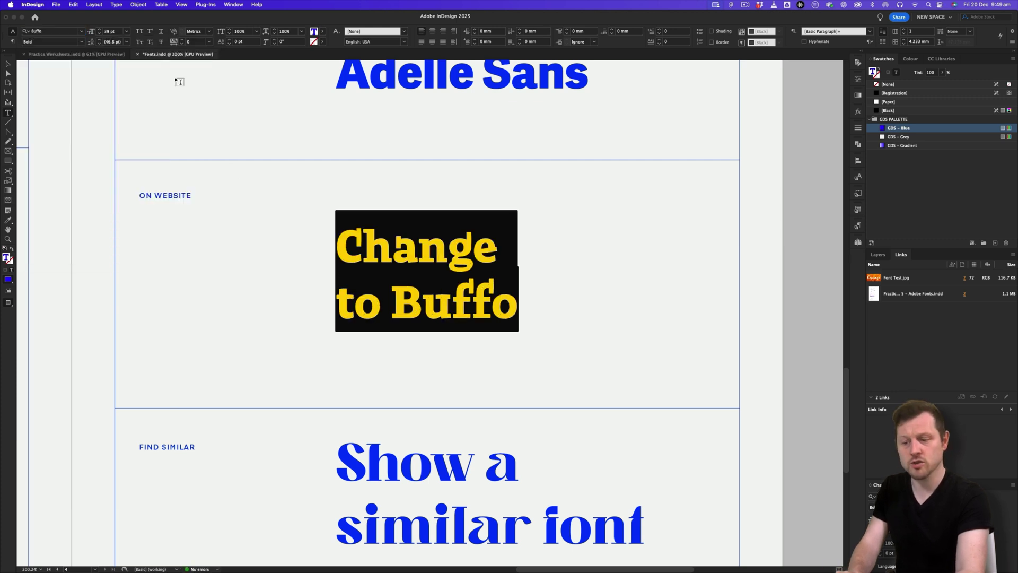
Step: Try the Medium style on the Buffo text, settle on Light Italic, and deselect the text frame
left_click(81, 41)
left_click(41, 134)
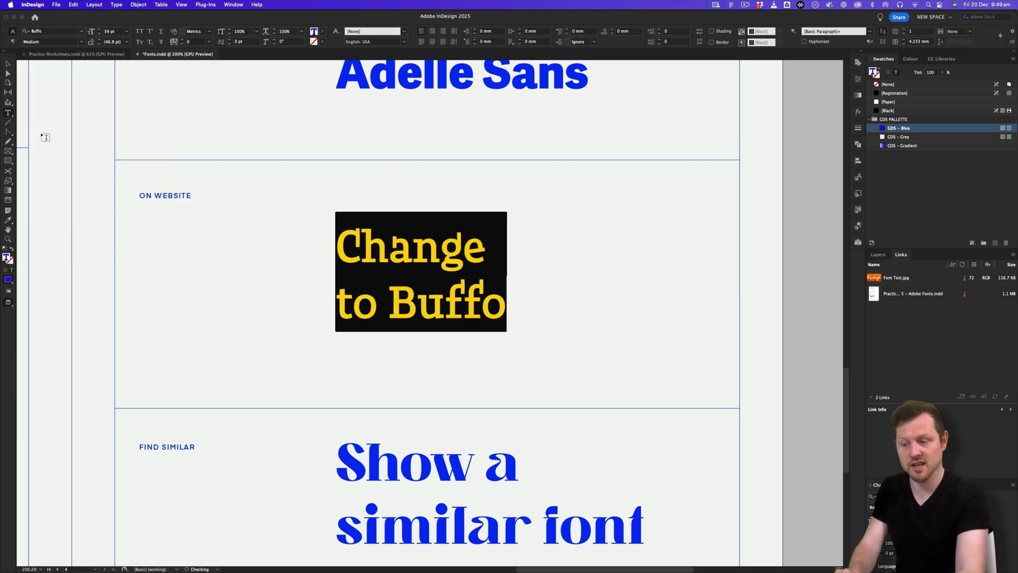
left_click(82, 41)
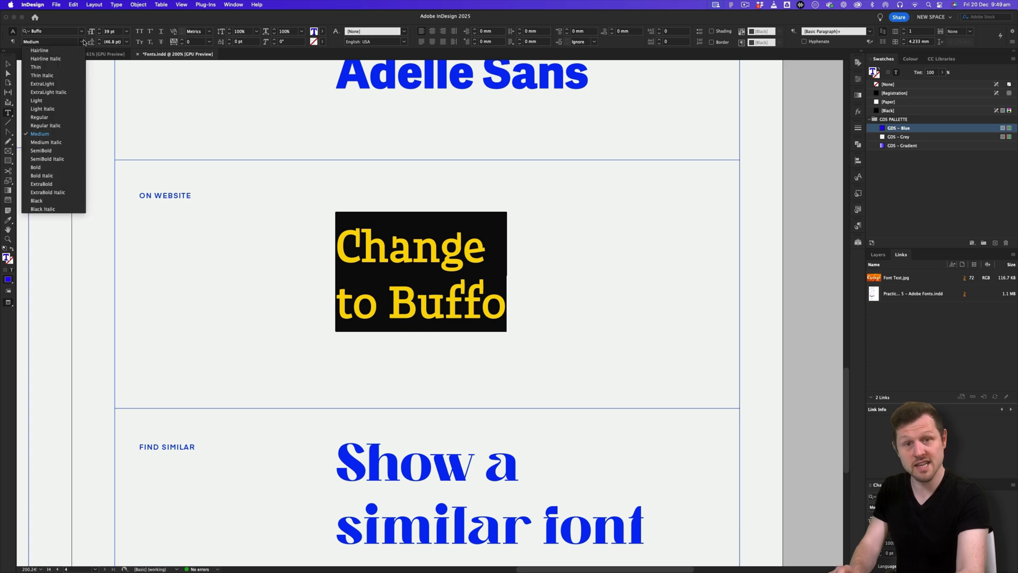
left_click(44, 108)
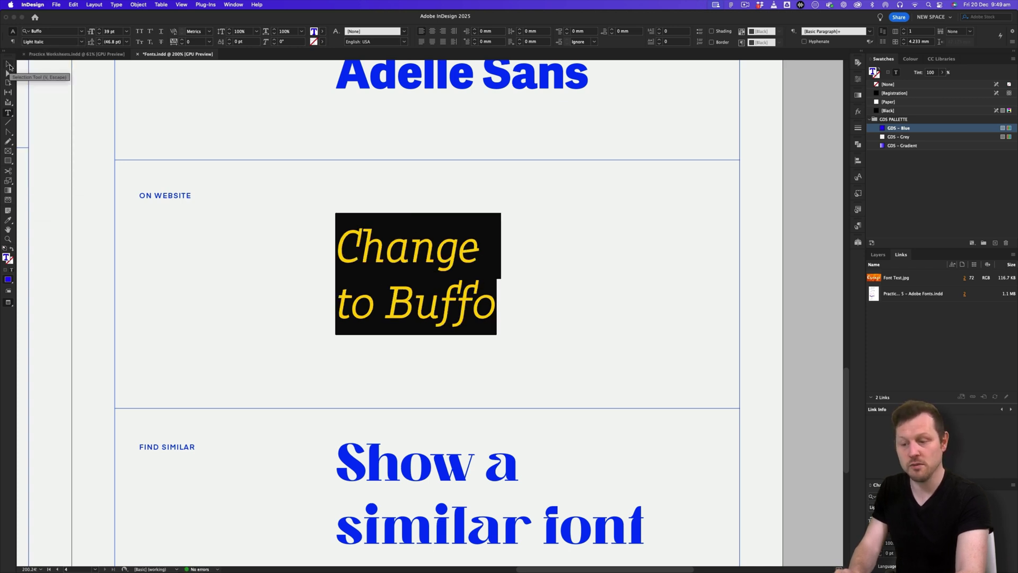
left_click(10, 68)
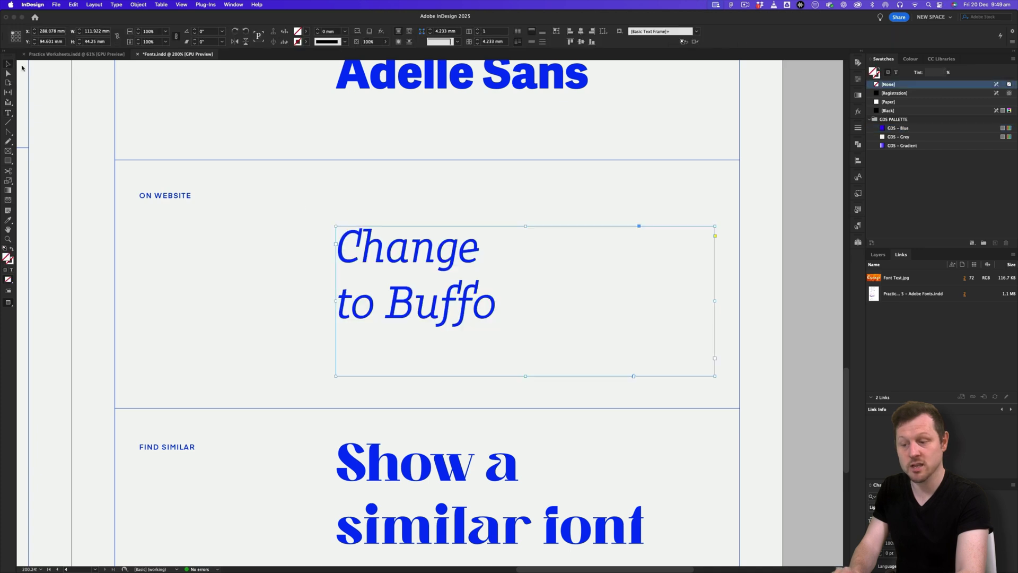
left_click(621, 198)
Step: Open the linked Adobe Fonts practice document for editing from its placed preview on the worksheet
key("z")
left_click_drag(539, 252, 540, 264)
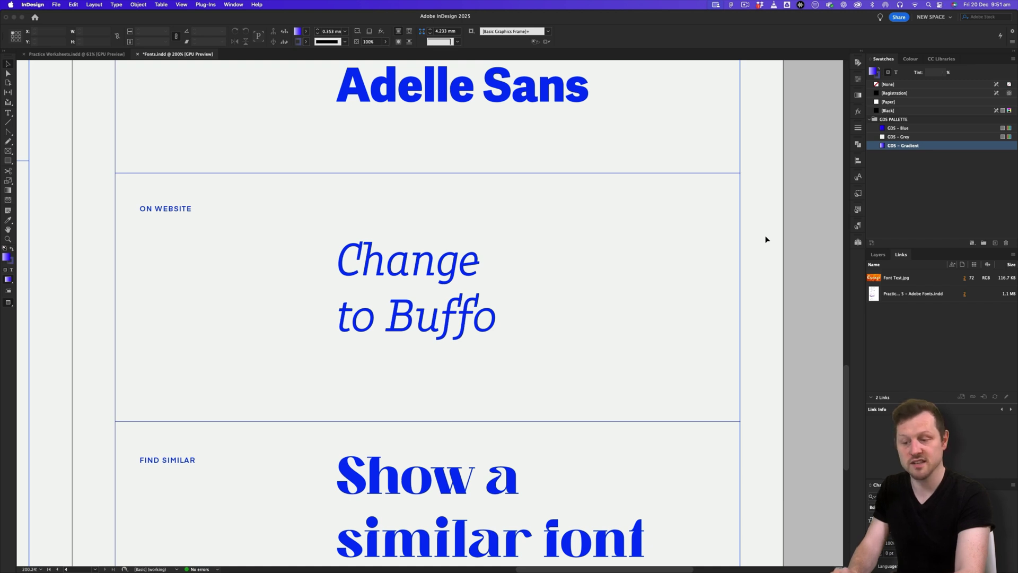
scroll(766, 240, "up", 20)
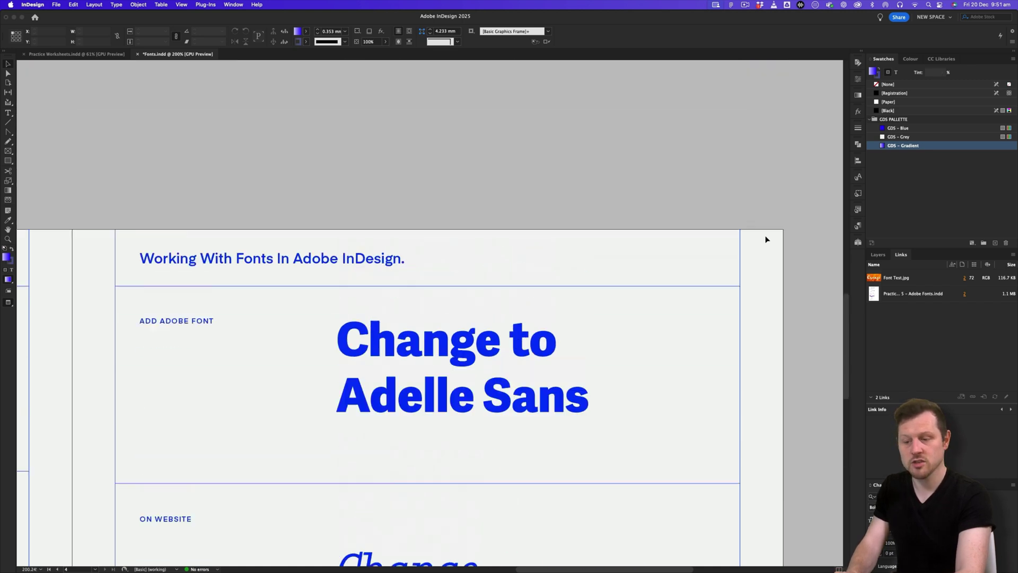
left_click_drag(462, 282, 482, 264)
key("v")
left_click(370, 300)
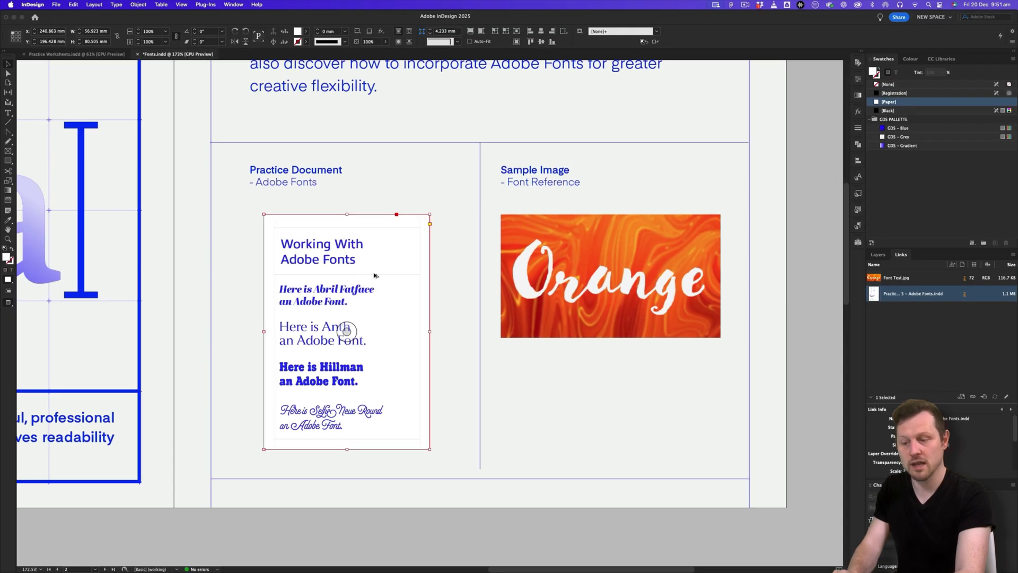
double_click(374, 276, "alt")
scroll(422, 212, "down", 3)
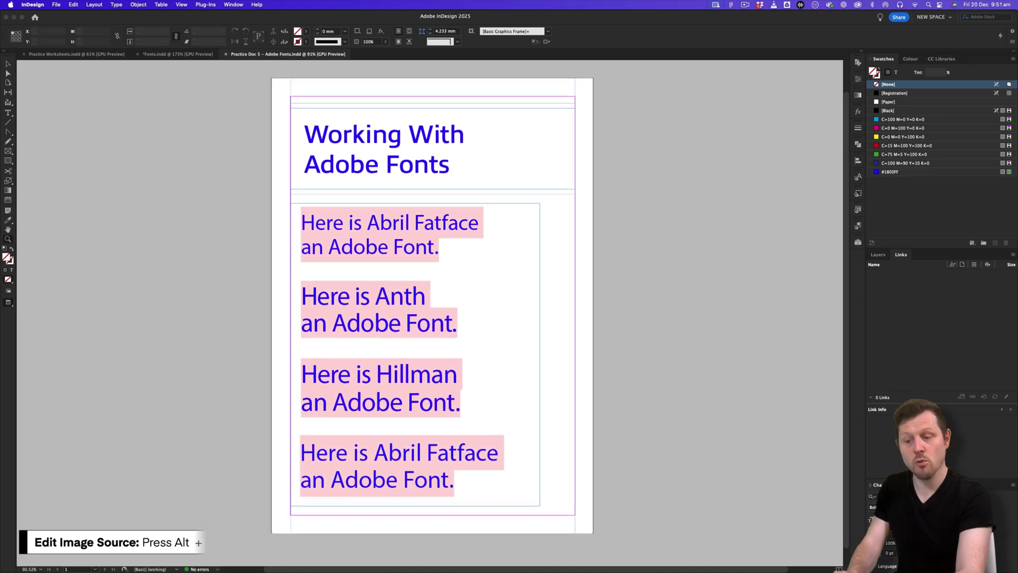
Step: Enable the missing Adobe Fonts in the practice document and return to the Fonts document
scroll(419, 268, "up", 2)
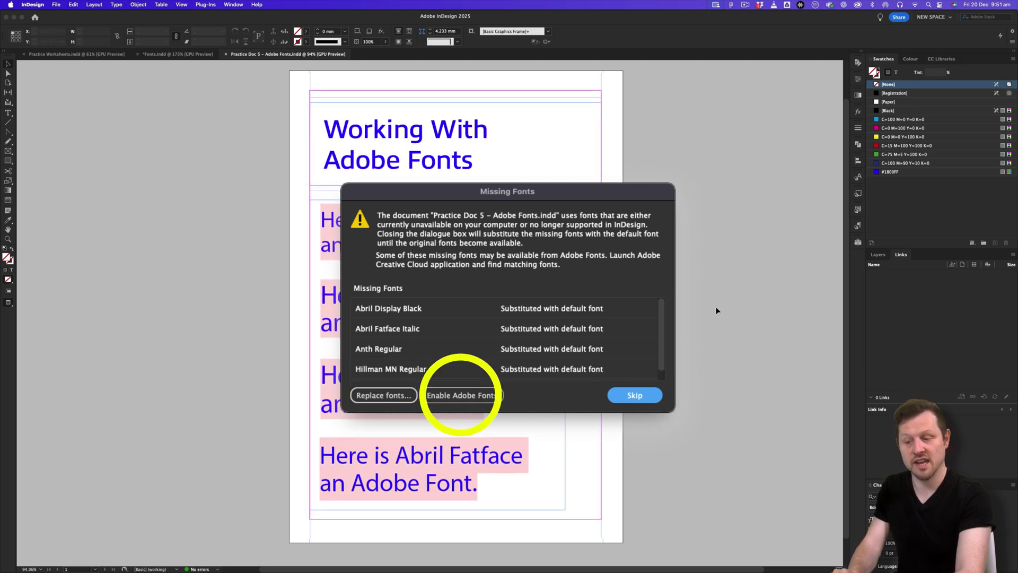
key("Return")
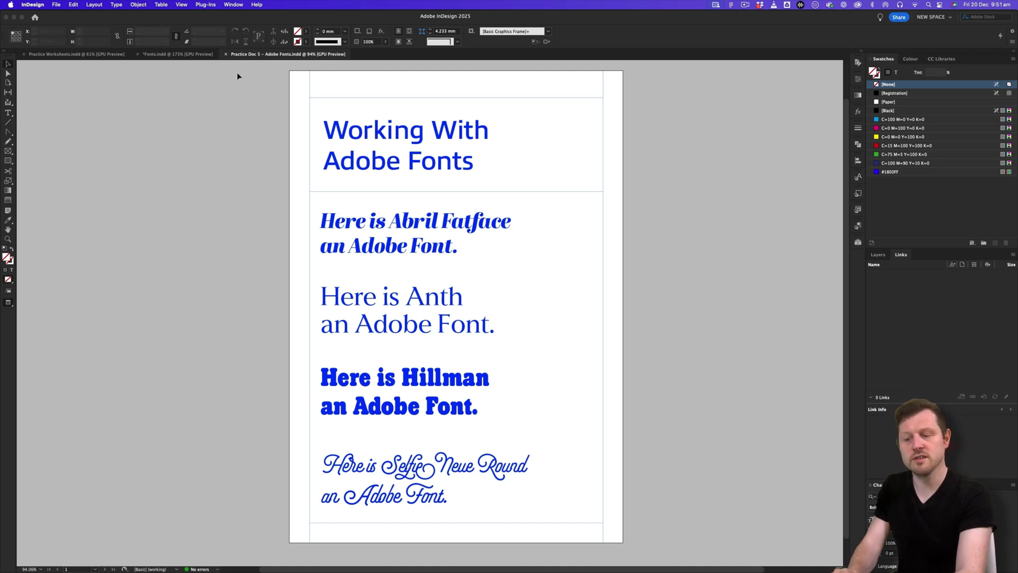
left_click(165, 56)
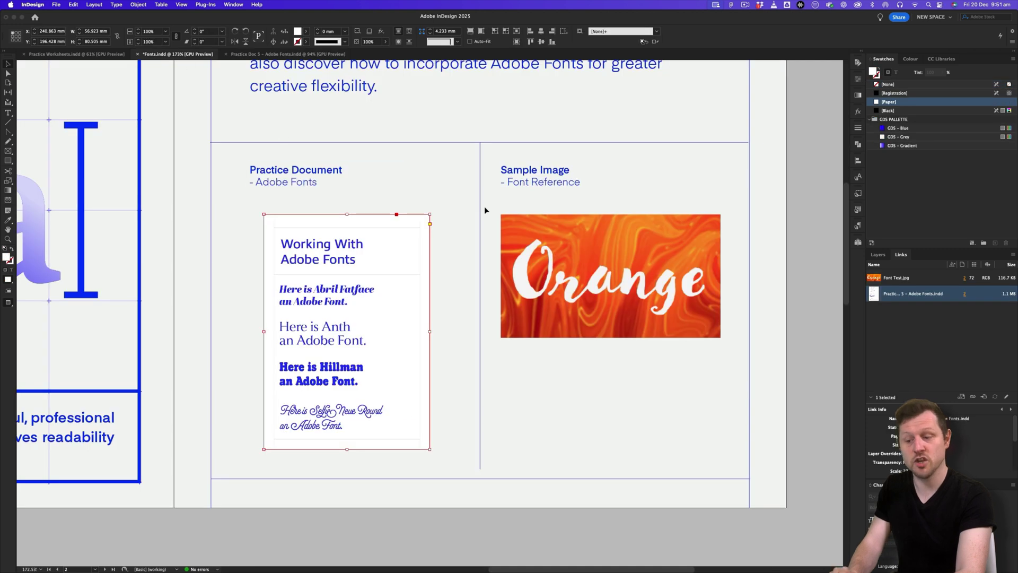
Step: Select all of the "Show a similar font to Abang Fashion" text in the Find Similar section
scroll(543, 376, "down", 15)
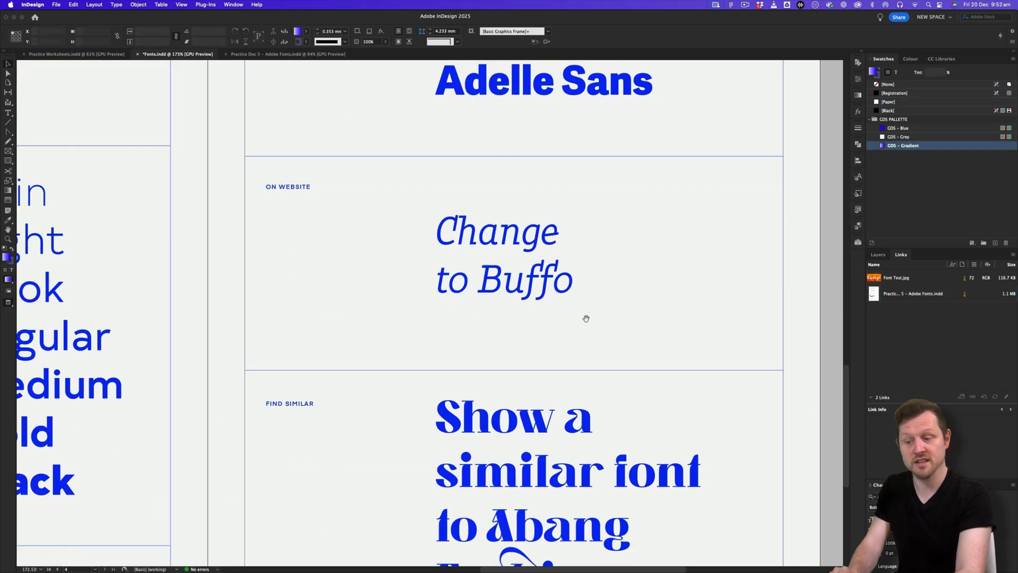
left_click(549, 322)
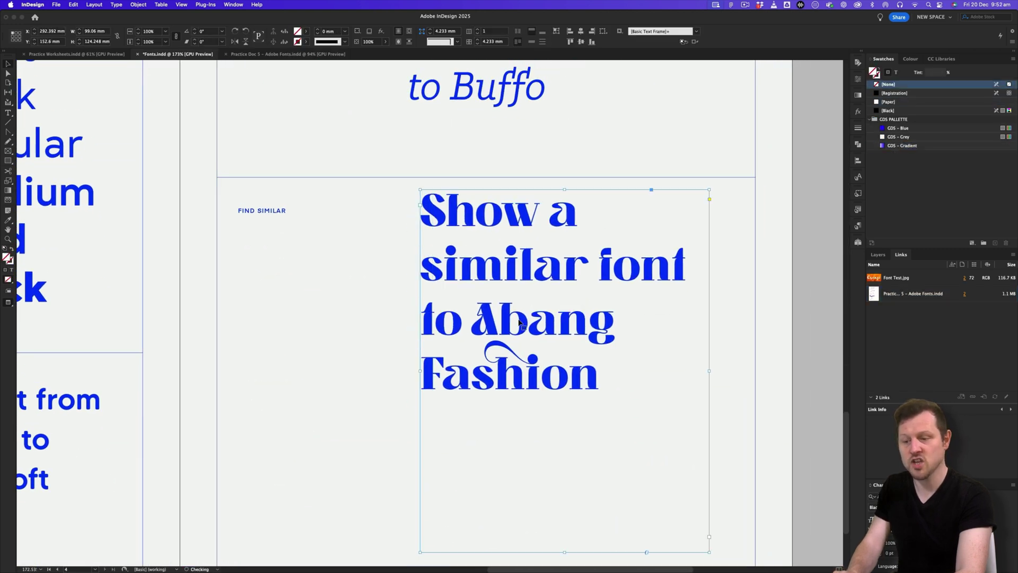
left_click_drag(475, 301, 487, 299)
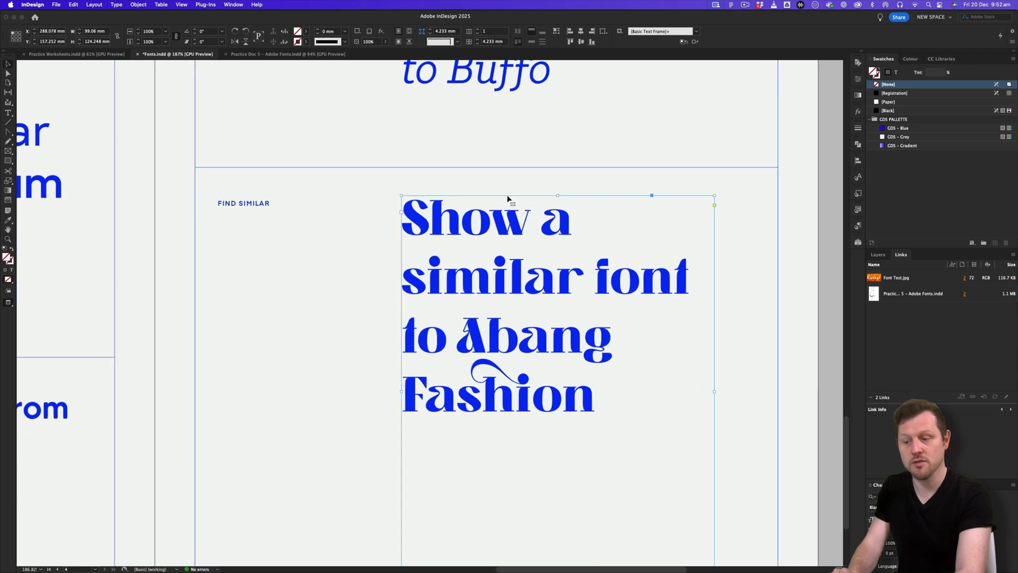
left_click(507, 184)
left_click_drag(546, 265, 541, 281)
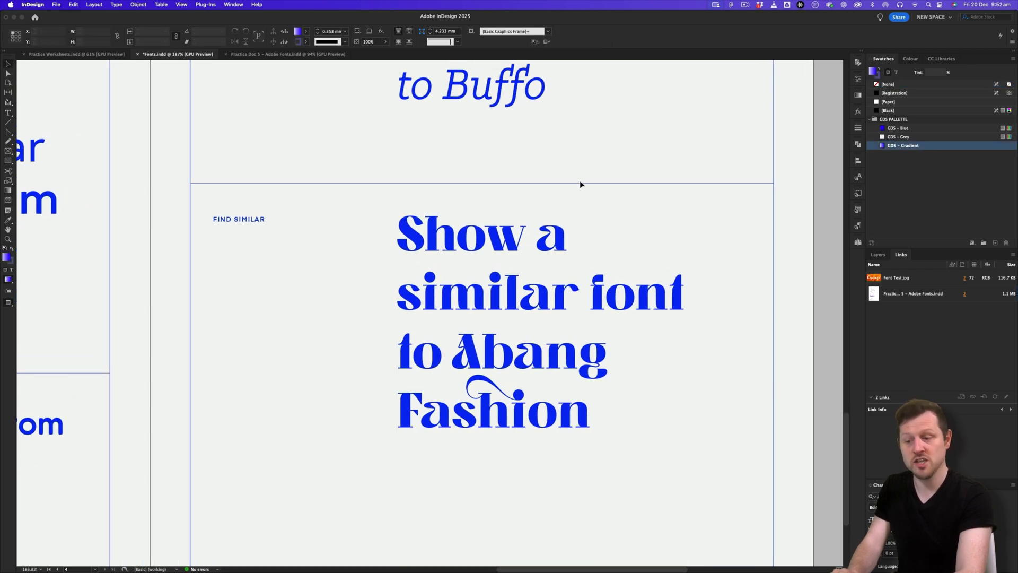
key("z")
left_click_drag(375, 261, 434, 216)
left_click_drag(544, 320, 464, 274)
key("v")
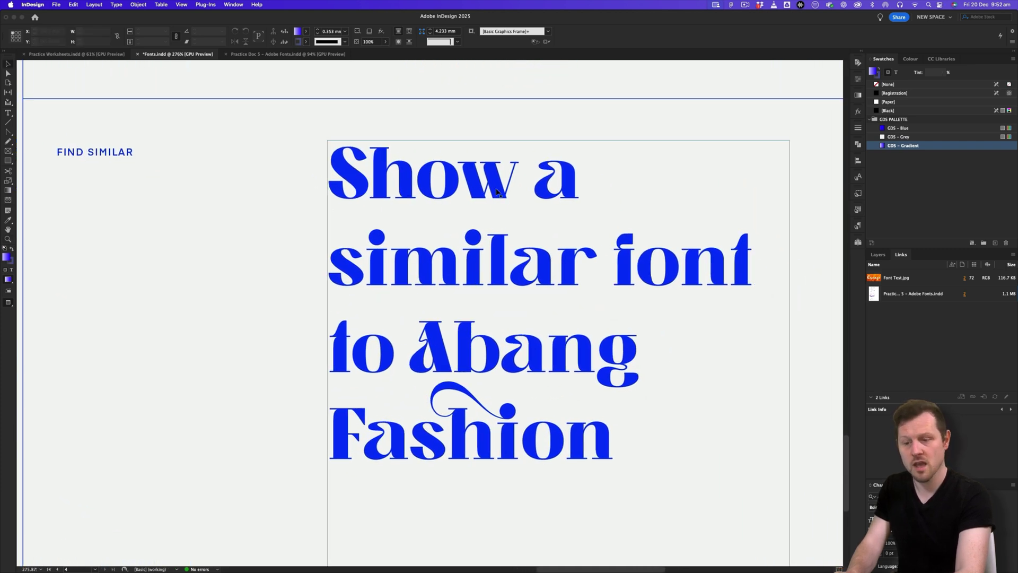
double_click(468, 273)
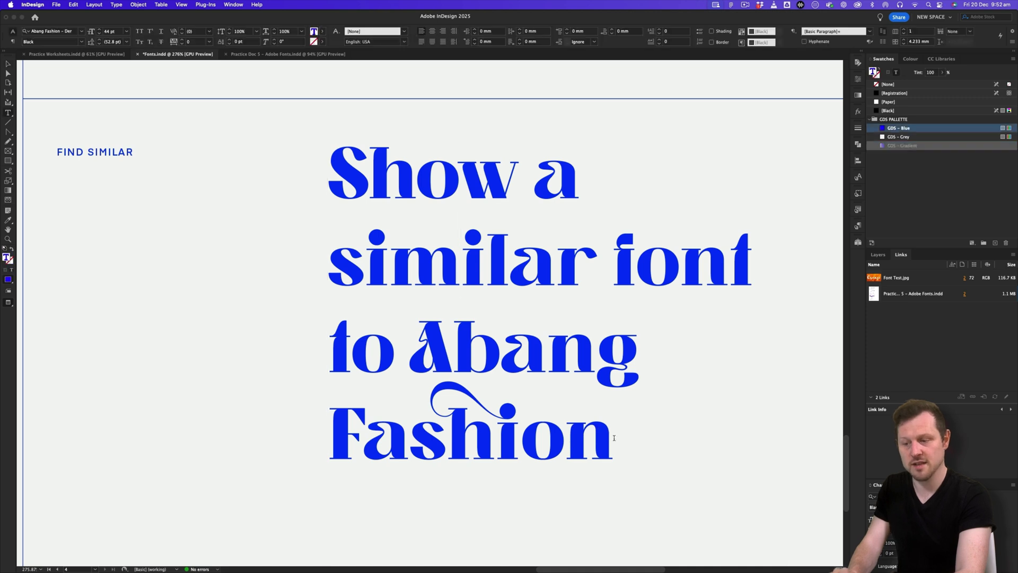
left_click_drag(615, 438, 286, 169)
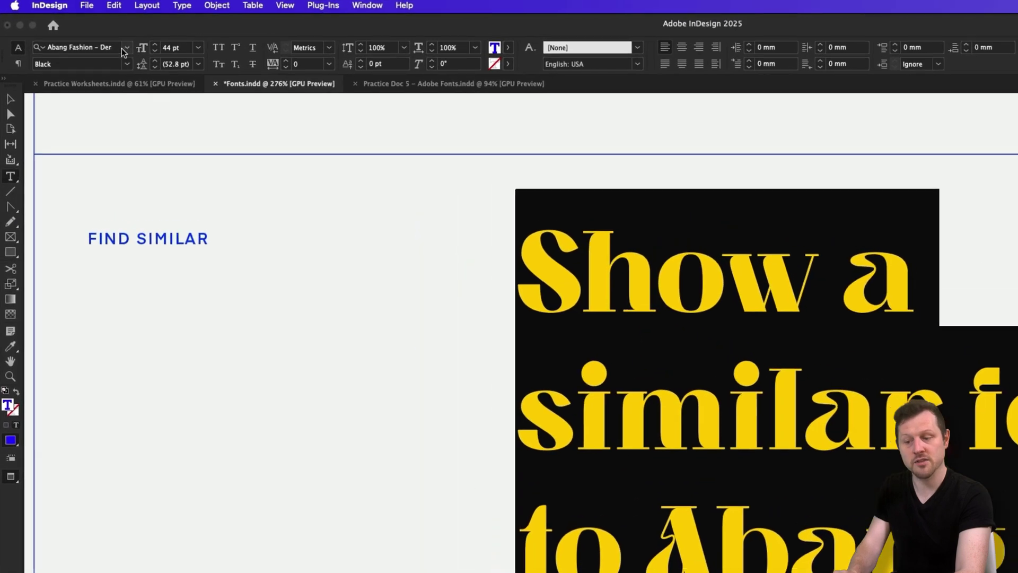
Step: List the fonts similar to Abang Fashion, apply Questa Grande Black to the selected text, and leave text editing
left_click(82, 32)
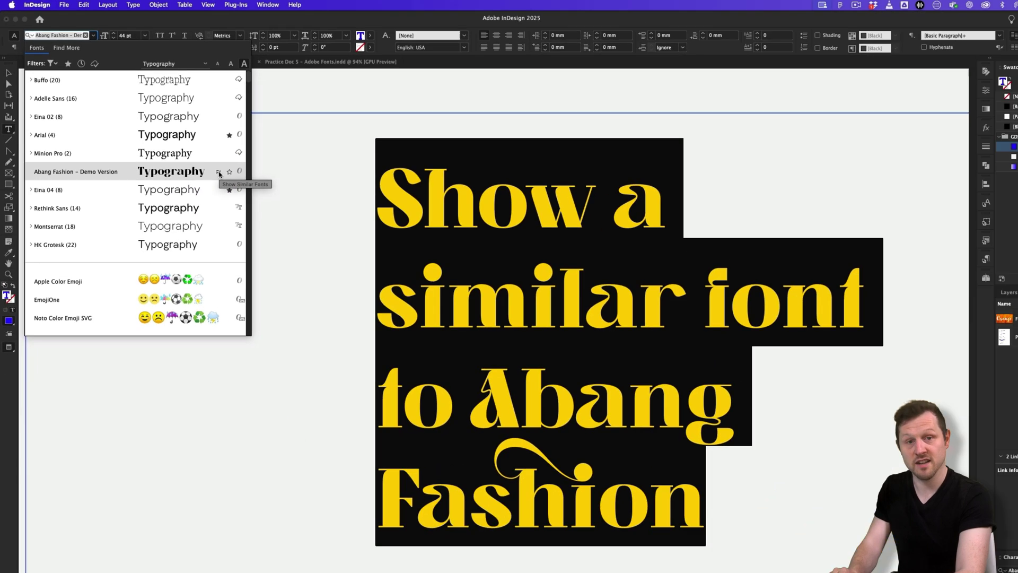
left_click(301, 238)
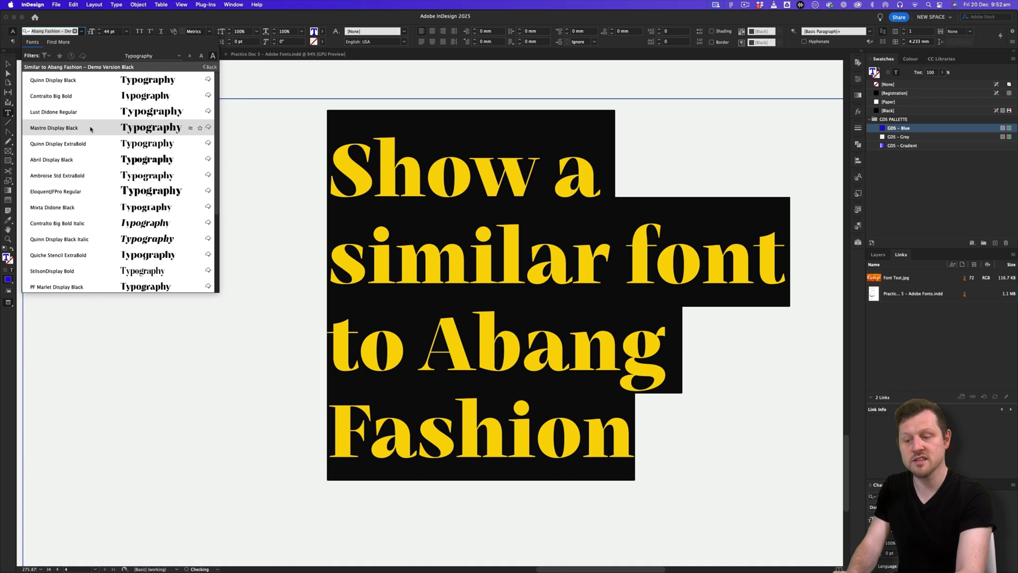
scroll(91, 128, "down", 3)
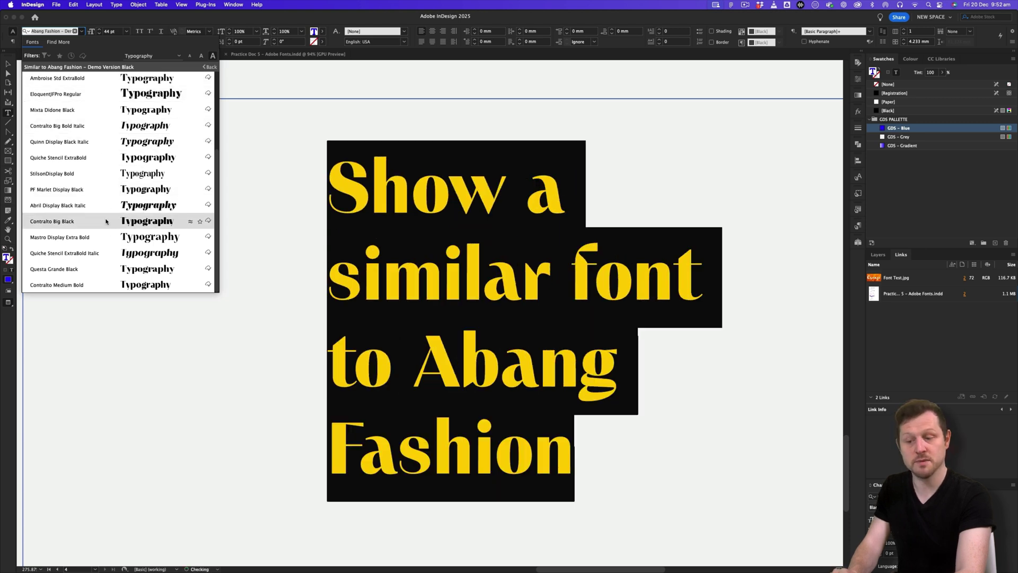
left_click(110, 264)
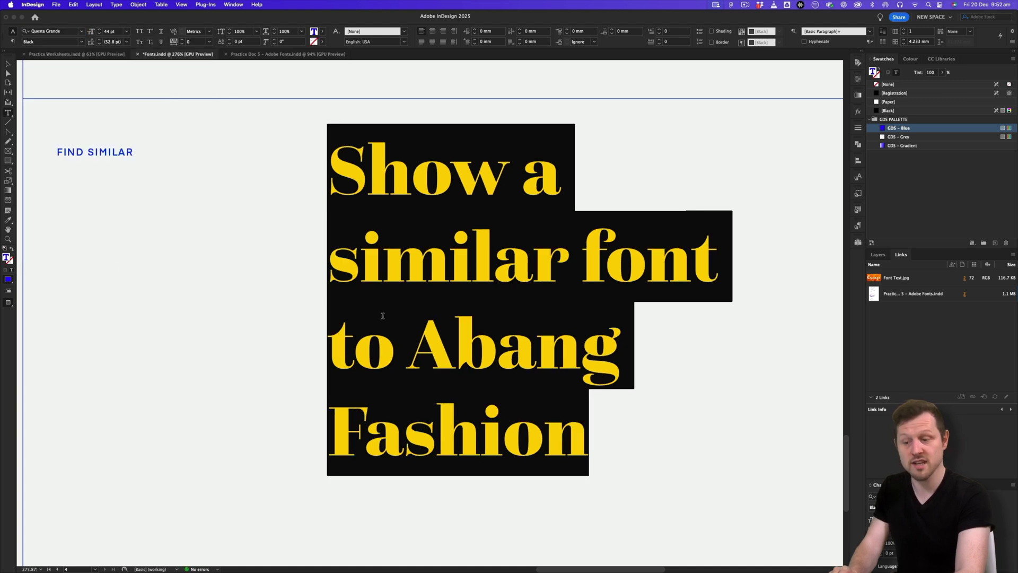
key("Escape")
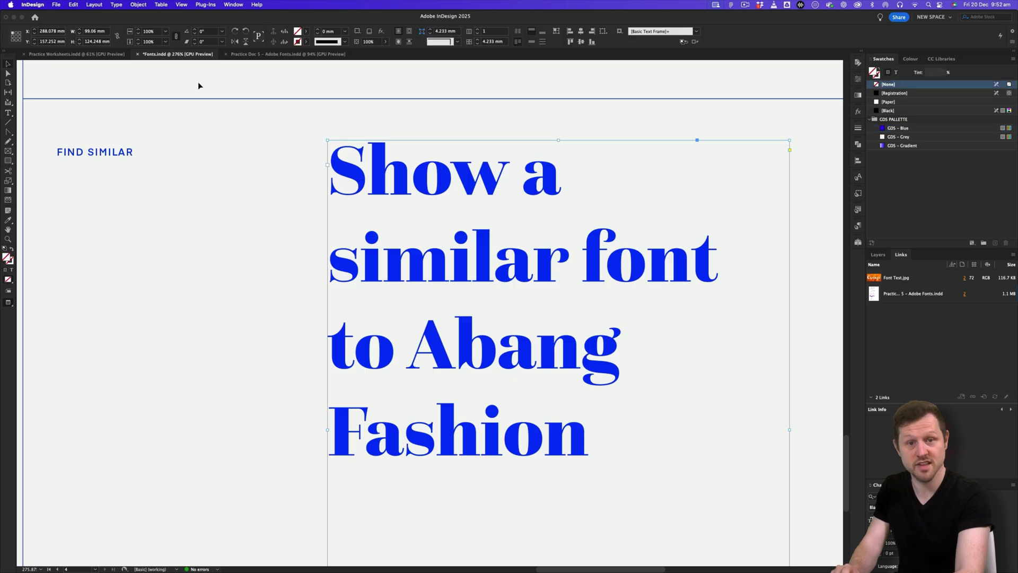
Step: Select the orange sample image under Font Reference and reveal its linked file Font Test.jpg in Finder
key("z")
left_click_drag(507, 224, 422, 266)
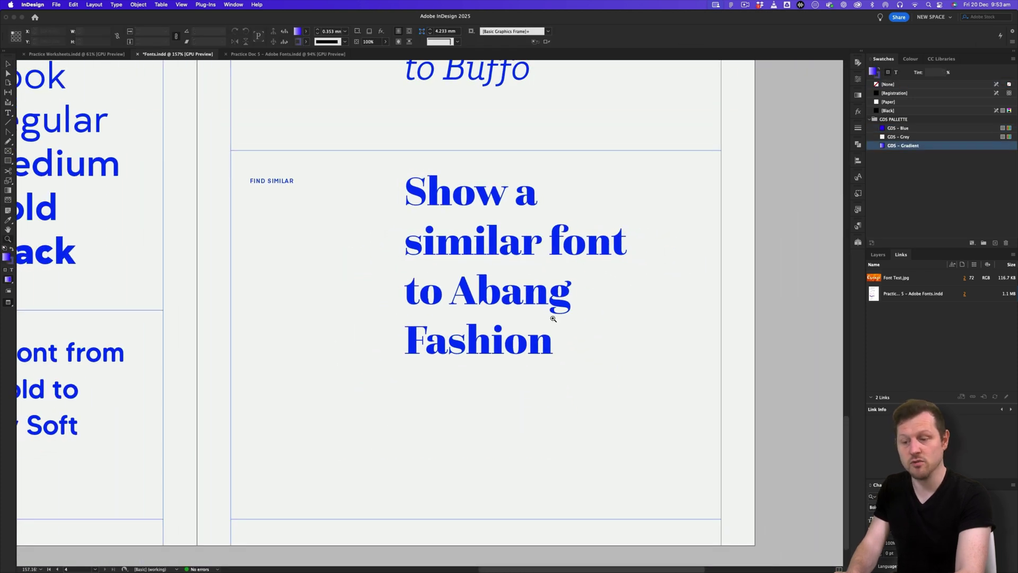
scroll(553, 319, "up", 15)
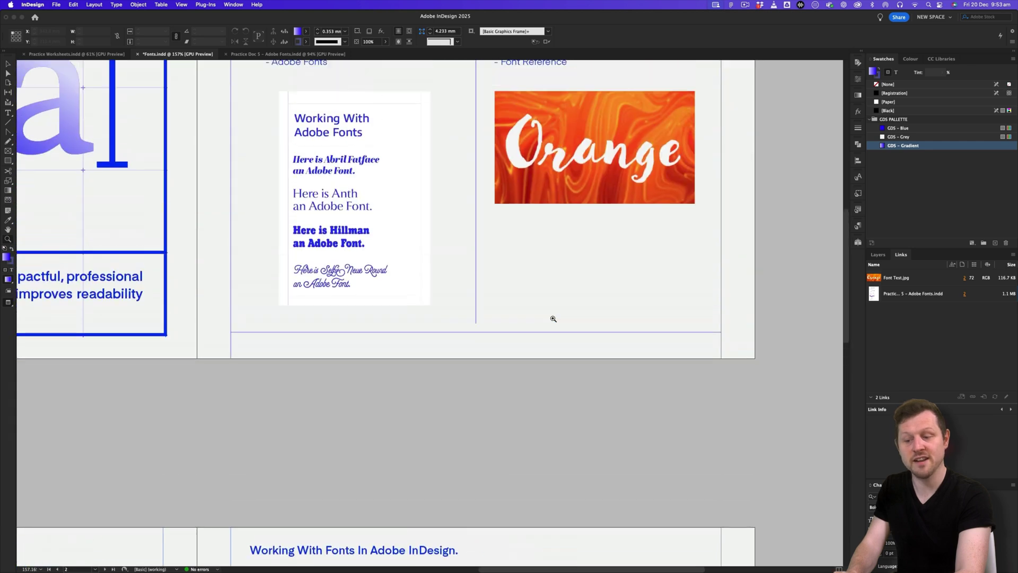
left_click_drag(610, 285, 498, 281)
key("v")
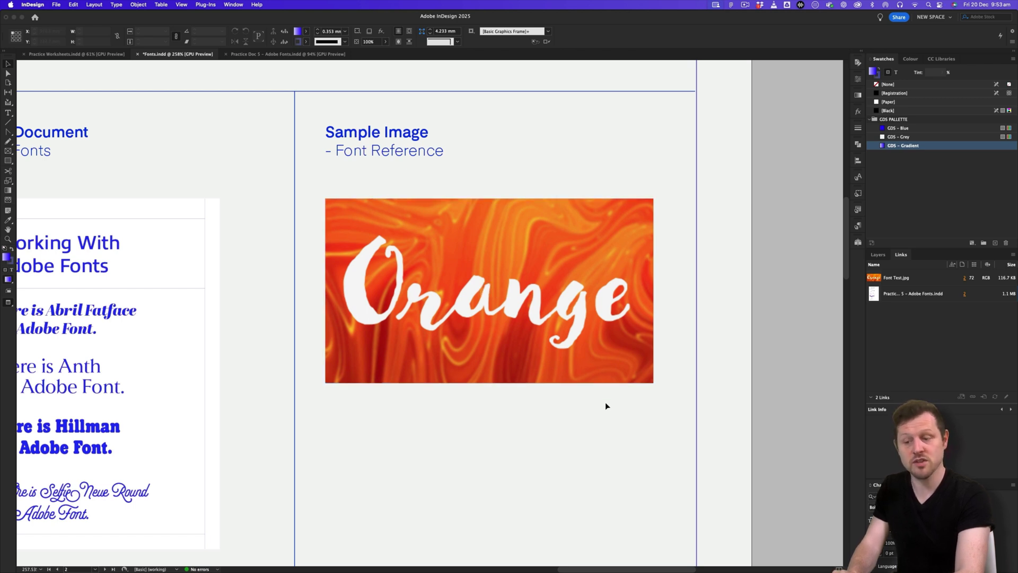
scroll(557, 262, "down", 3)
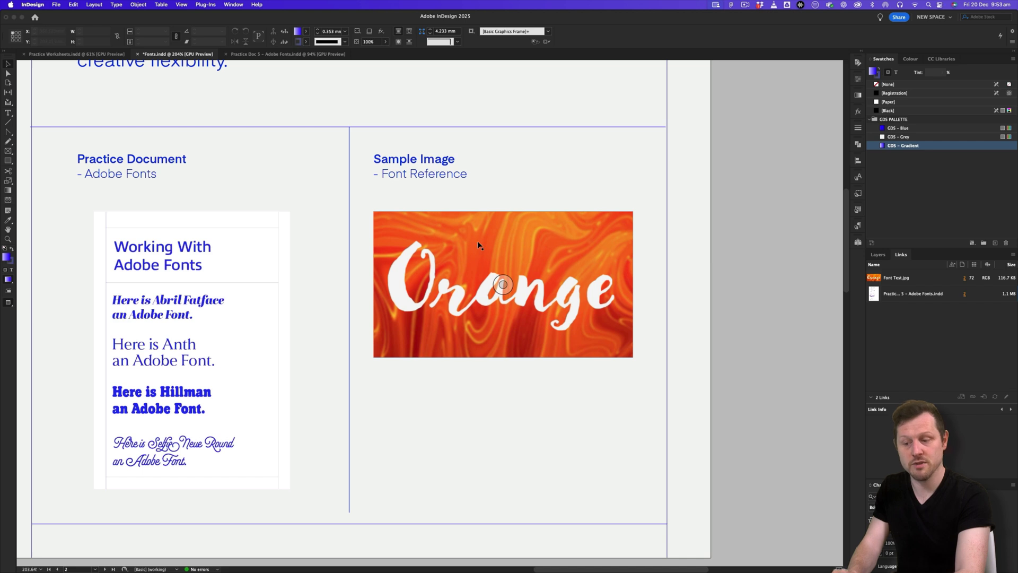
left_click(477, 241)
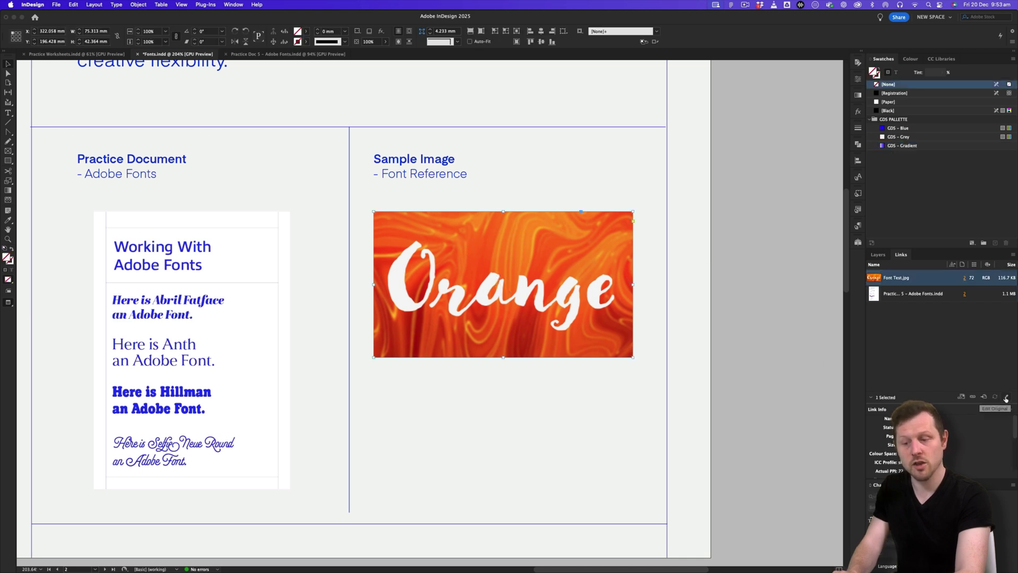
right_click(900, 277)
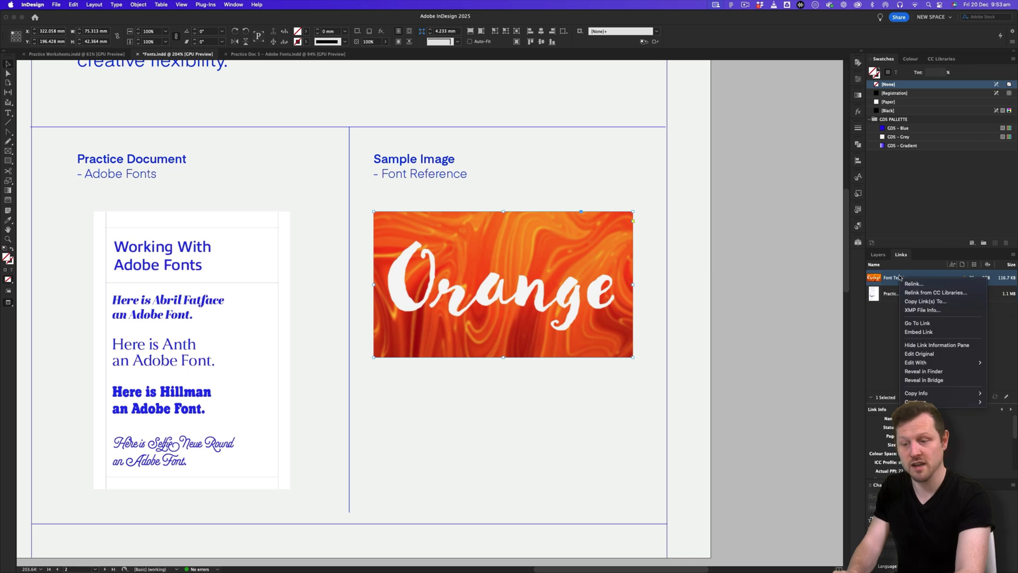
left_click(930, 372)
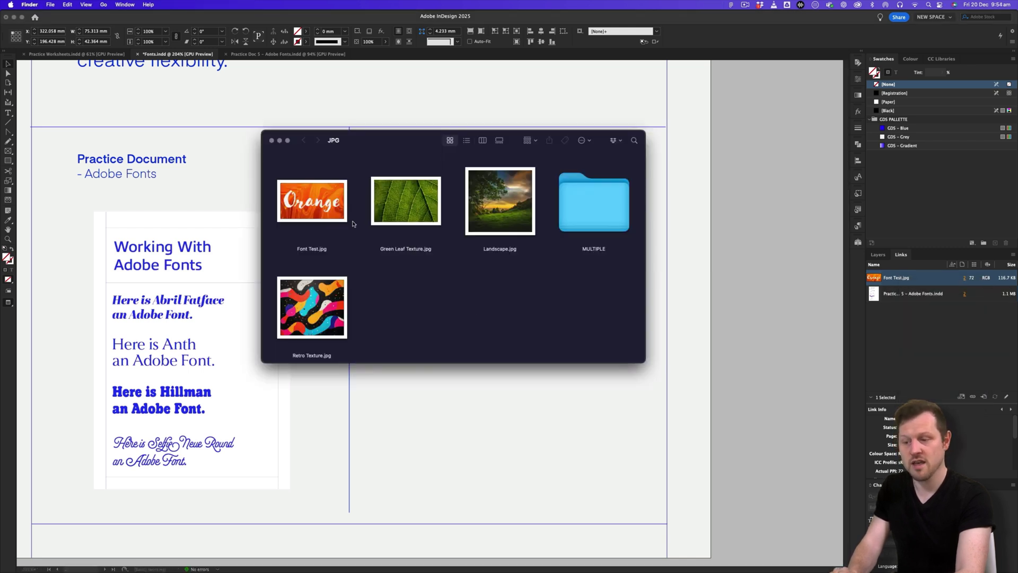
Step: Preview the Font Test.jpg image in the JPG folder and reposition its preview window
left_click(330, 206)
key("space")
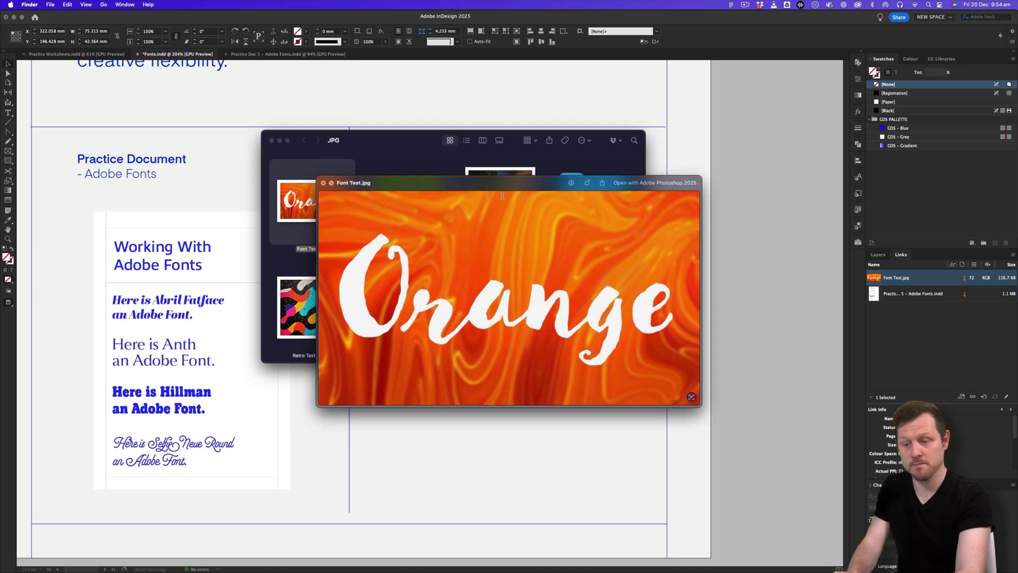
left_click_drag(482, 184, 430, 142)
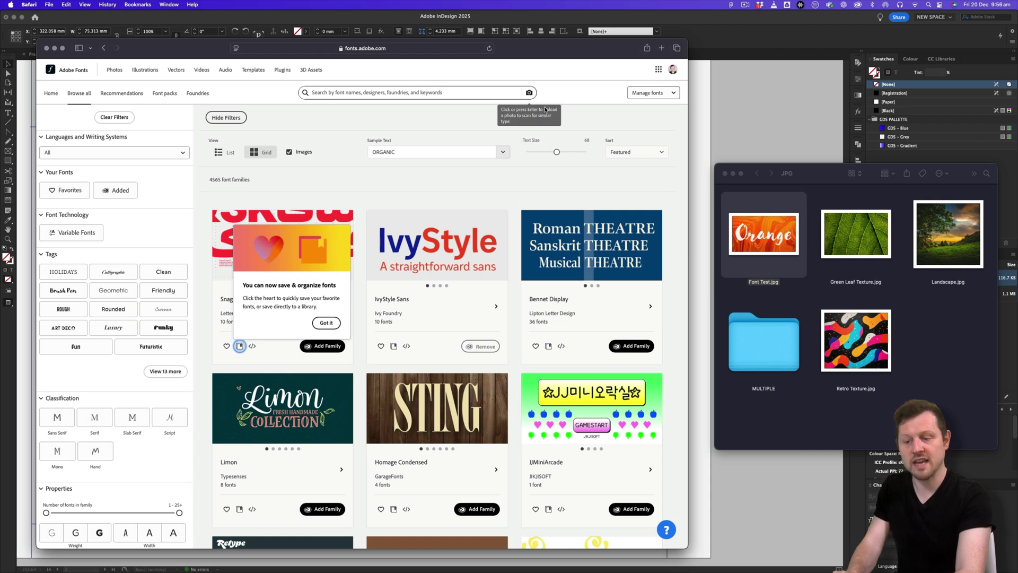
Step: Run an Adobe Fonts visual search on Font Test.jpg, extending the selection region around the whole word Orange
left_click_drag(758, 234, 448, 232)
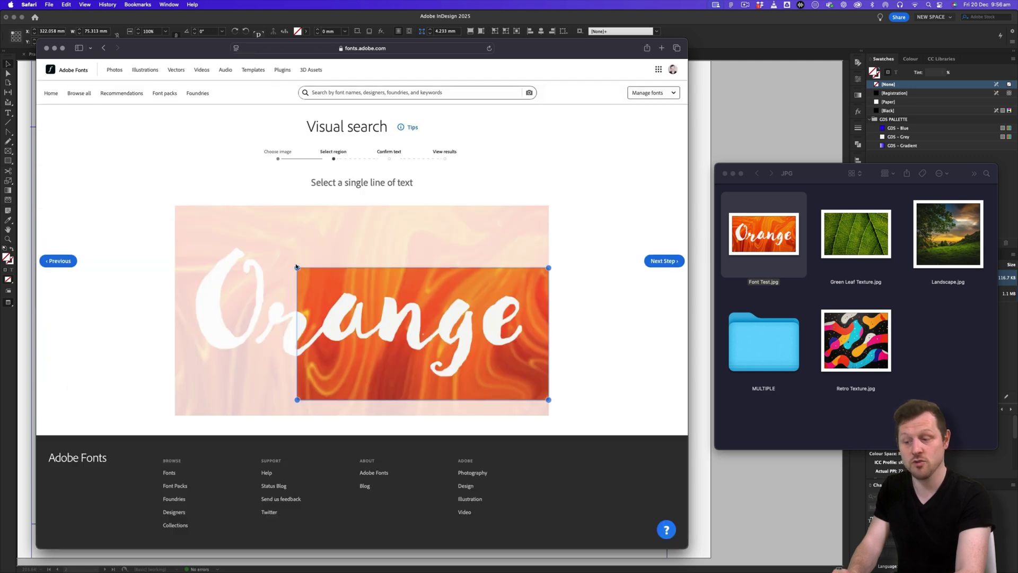
left_click_drag(296, 267, 187, 228)
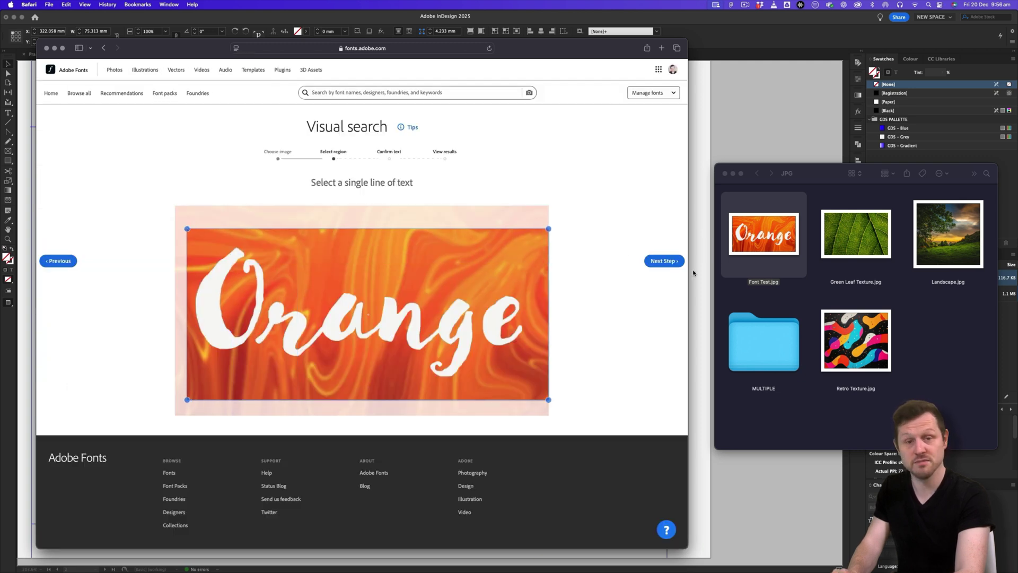
left_click(656, 261)
Step: Confirm the image's characters as "Orange" and browse the similar fonts found
left_click(290, 367)
type("Orange")
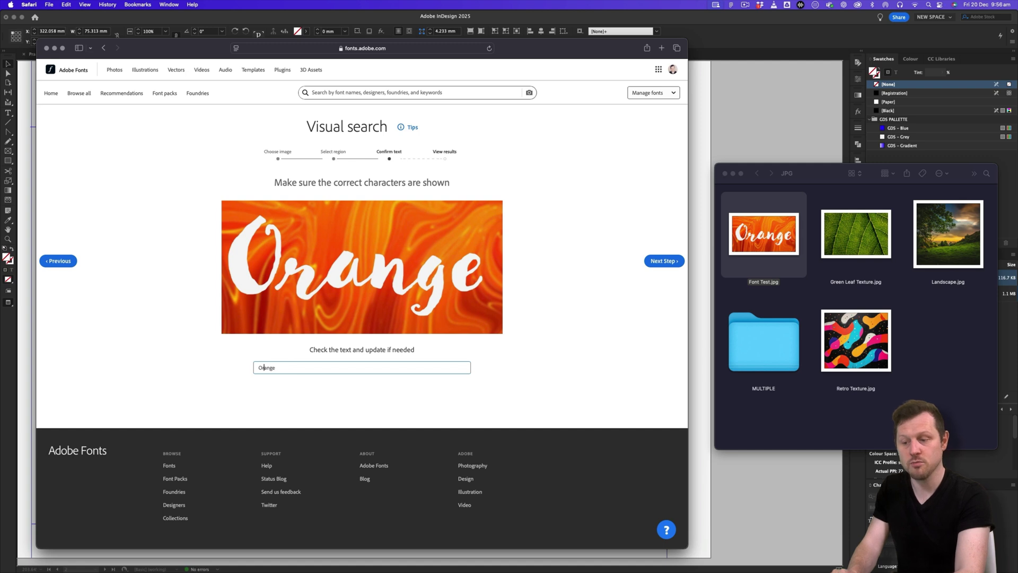
left_click(660, 261)
scroll(581, 242, "down", 10)
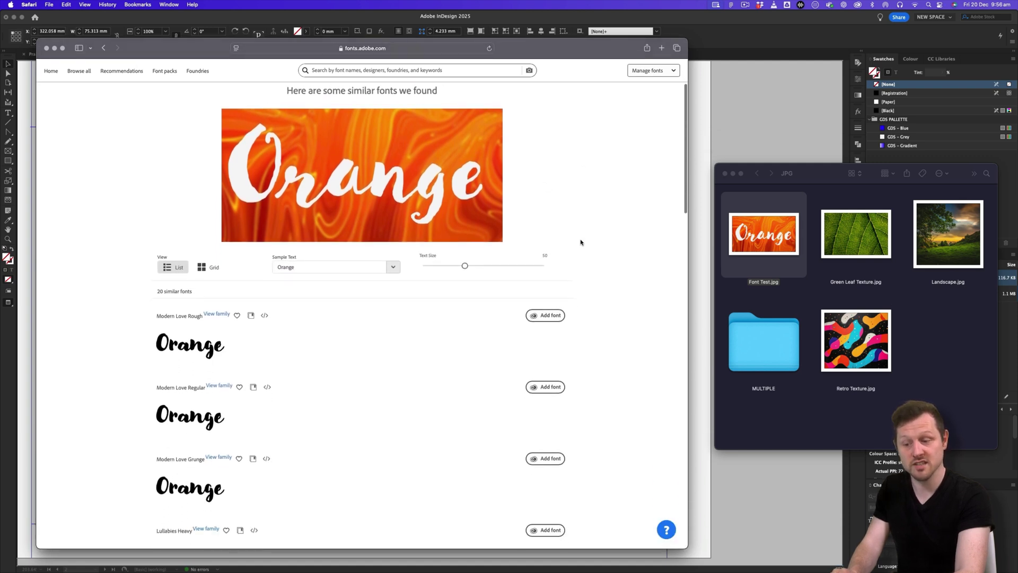
scroll(363, 306, "up", 10)
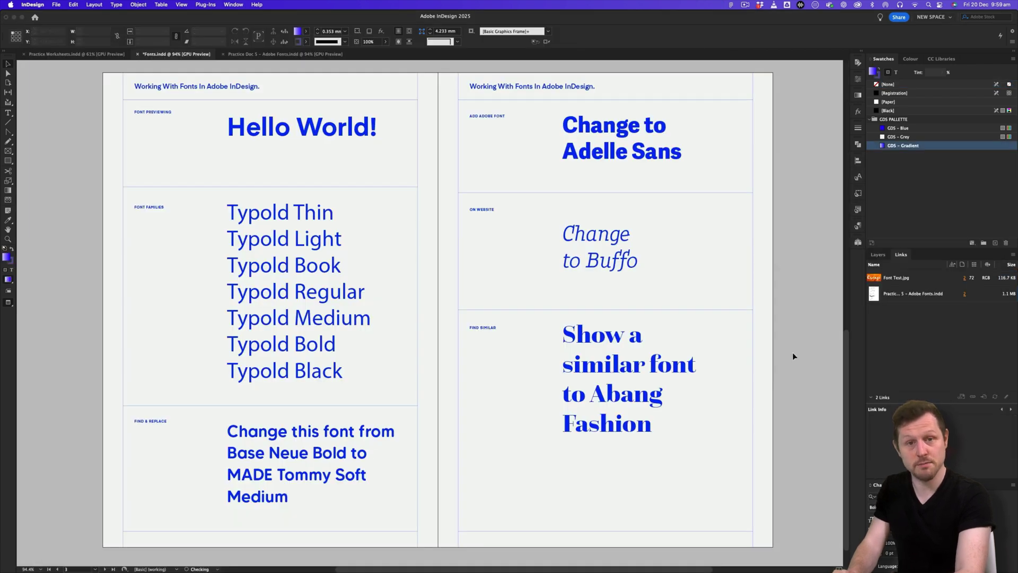
Step: Show the Preflight errors of Fonts.indd, expand the text and missing font entries, and enlarge the list to examine them
scroll(793, 356, "up", 1)
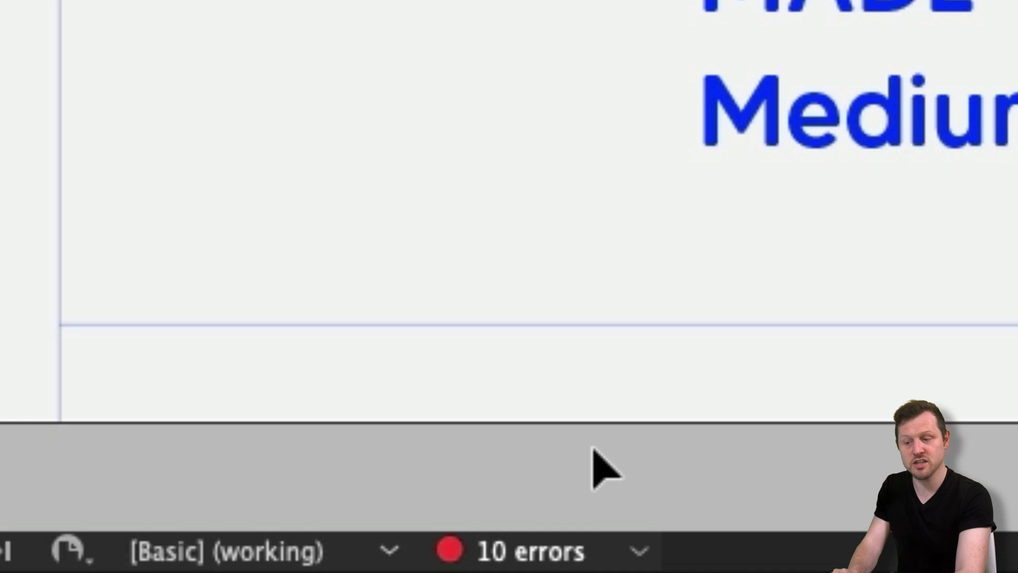
left_click(639, 551)
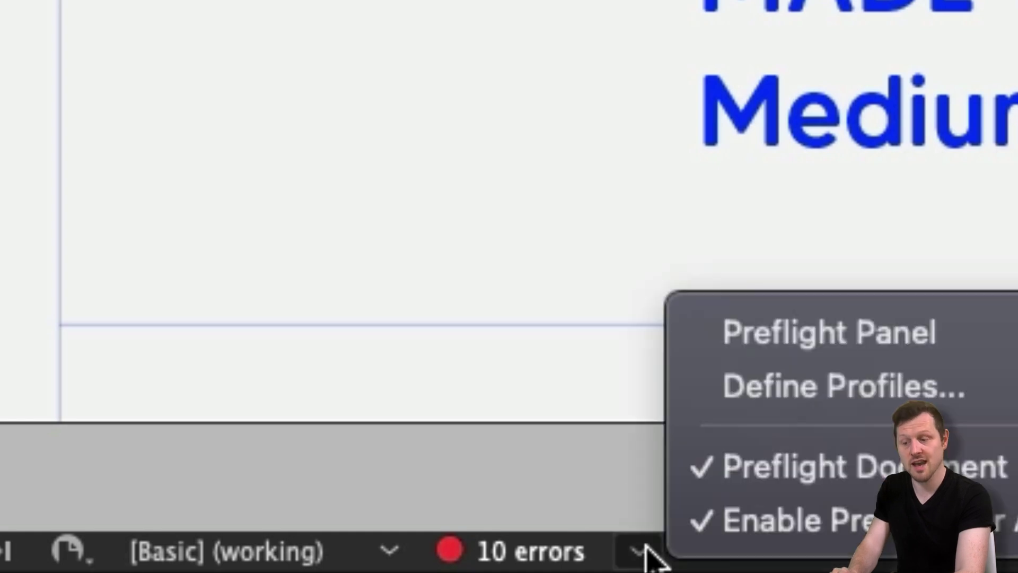
left_click(552, 486)
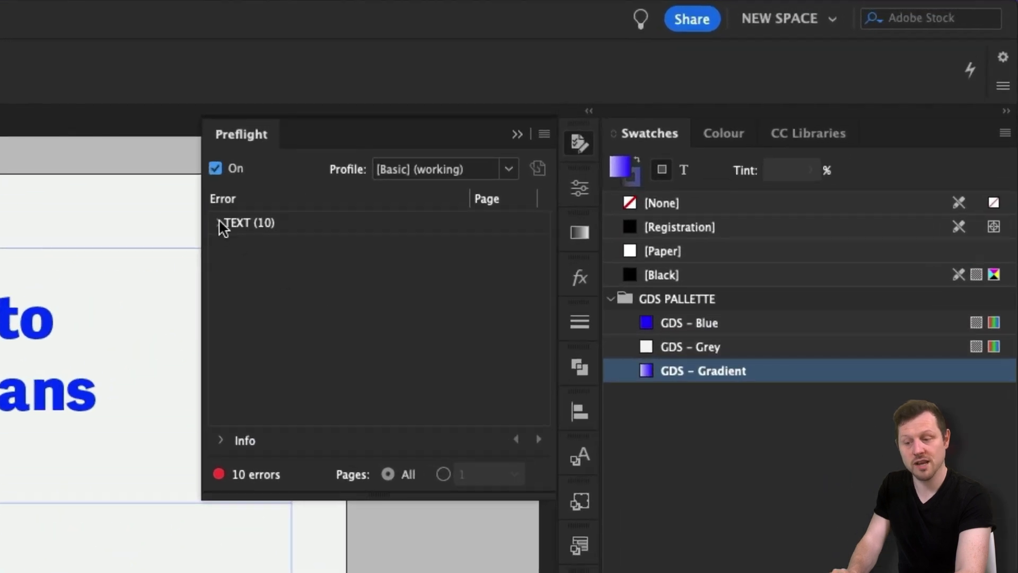
left_click(219, 223)
left_click(238, 248)
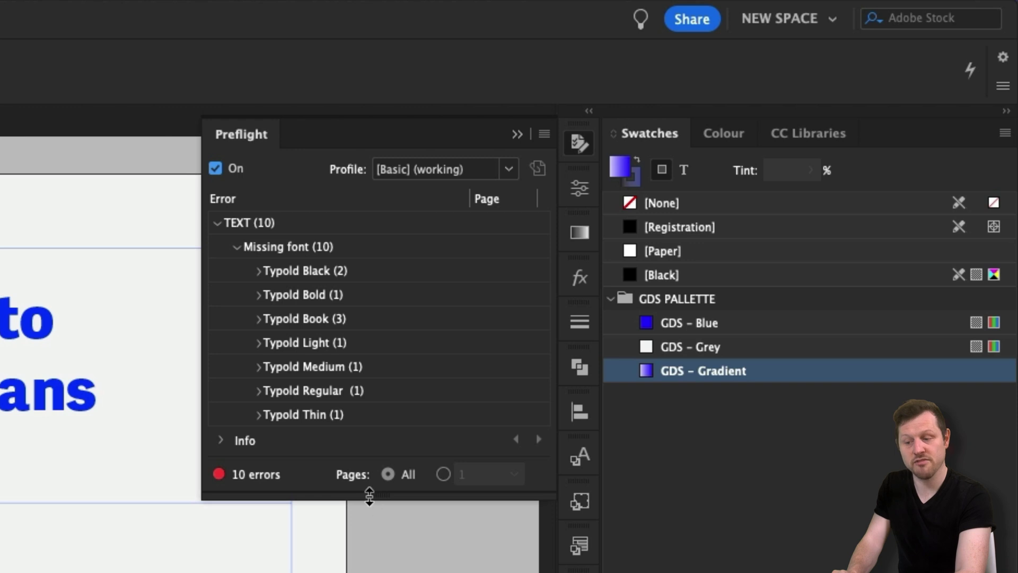
left_click_drag(370, 496, 370, 568)
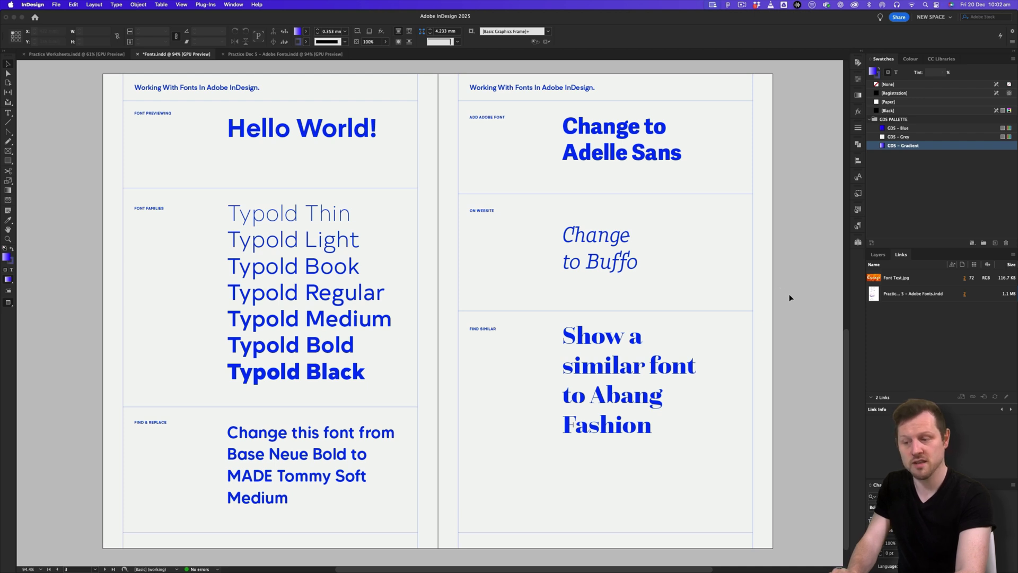
Step: Start packaging the Fonts.indd document and review the list of fonts it uses
scroll(790, 298, "up", 10)
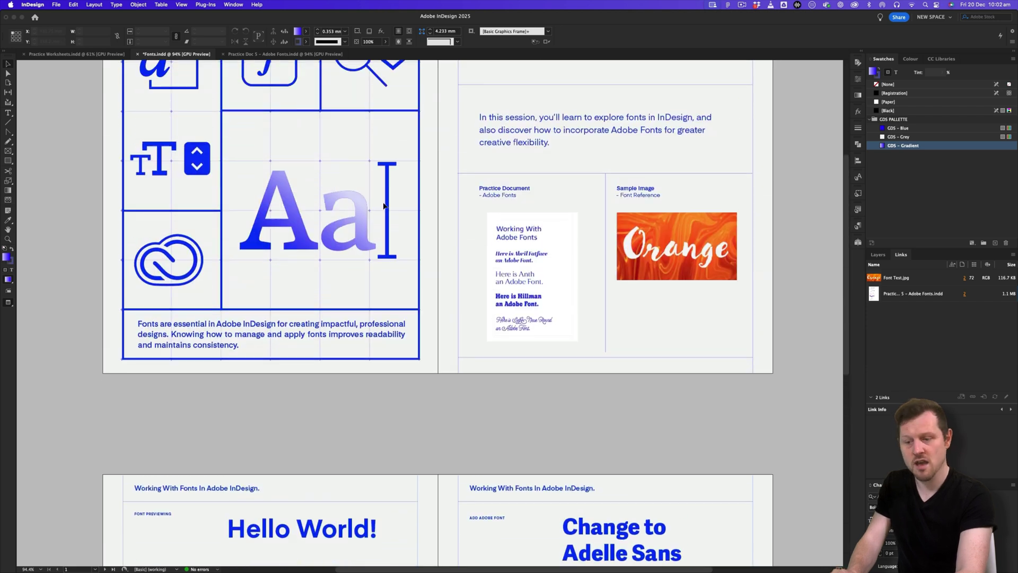
scroll(633, 312, "down", 10)
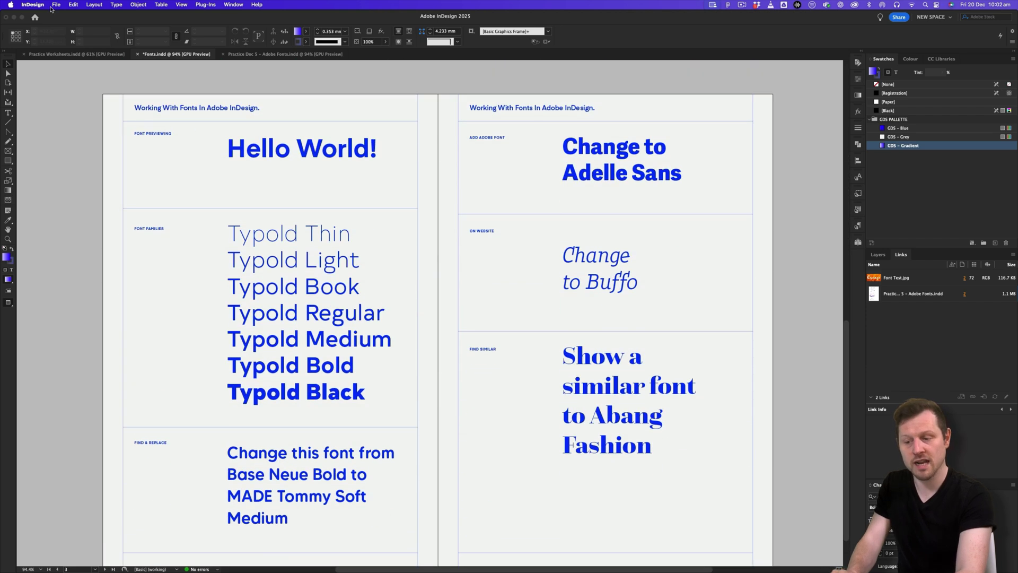
left_click(58, 4)
left_click(64, 302)
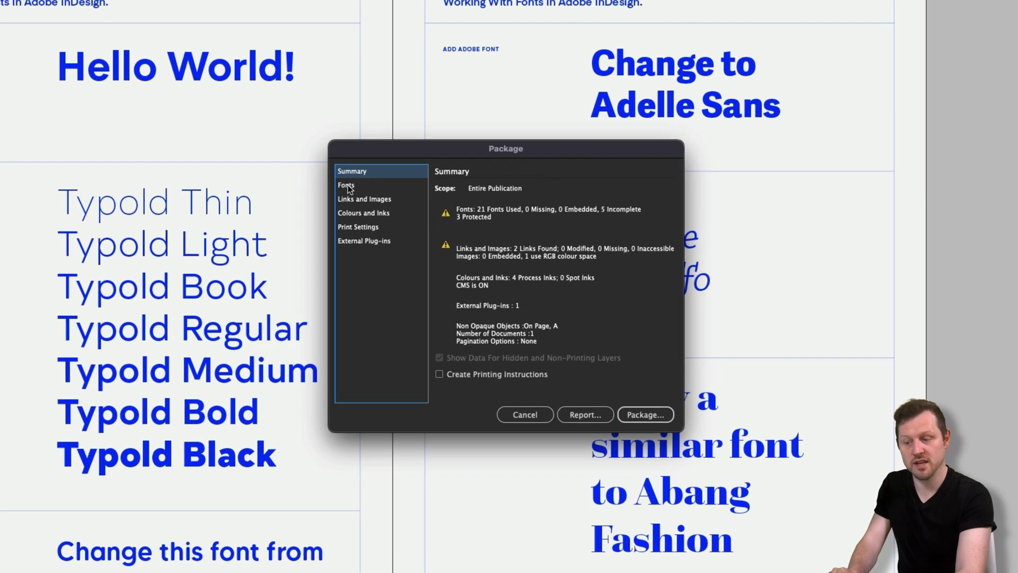
left_click(346, 185)
left_click_drag(664, 215, 661, 266)
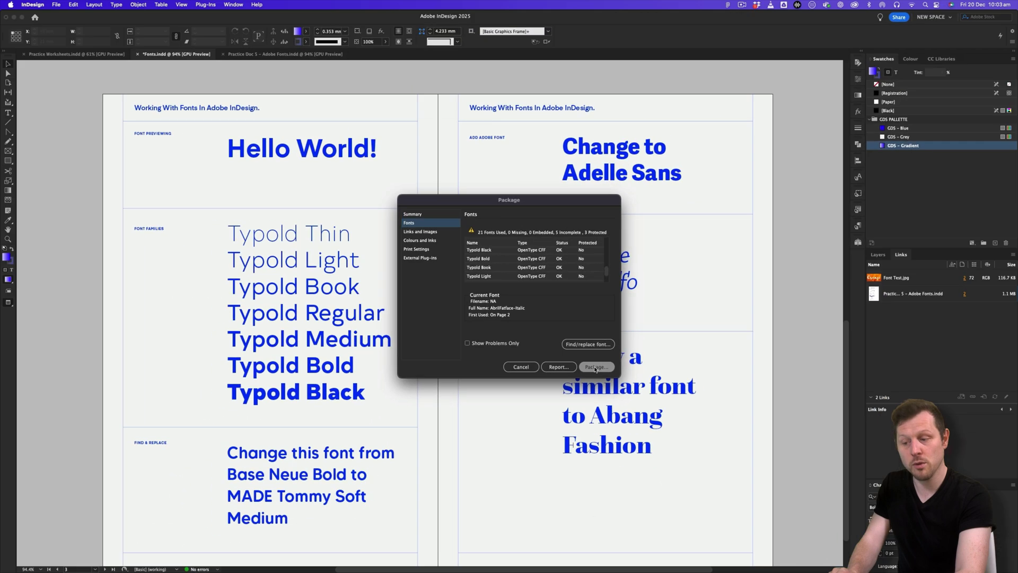
Step: Package the document as Fonts Folder in DOWNLOAD FOLDER with fonts, linked graphics, IDML and a High Quality Print PDF, and open its Document fonts folder
left_click(635, 413)
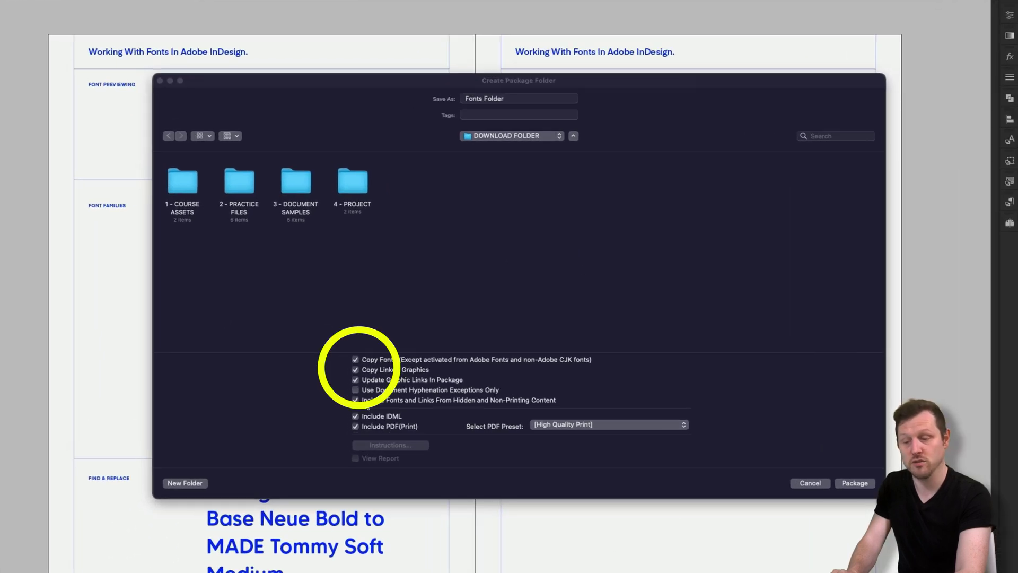
left_click(855, 484)
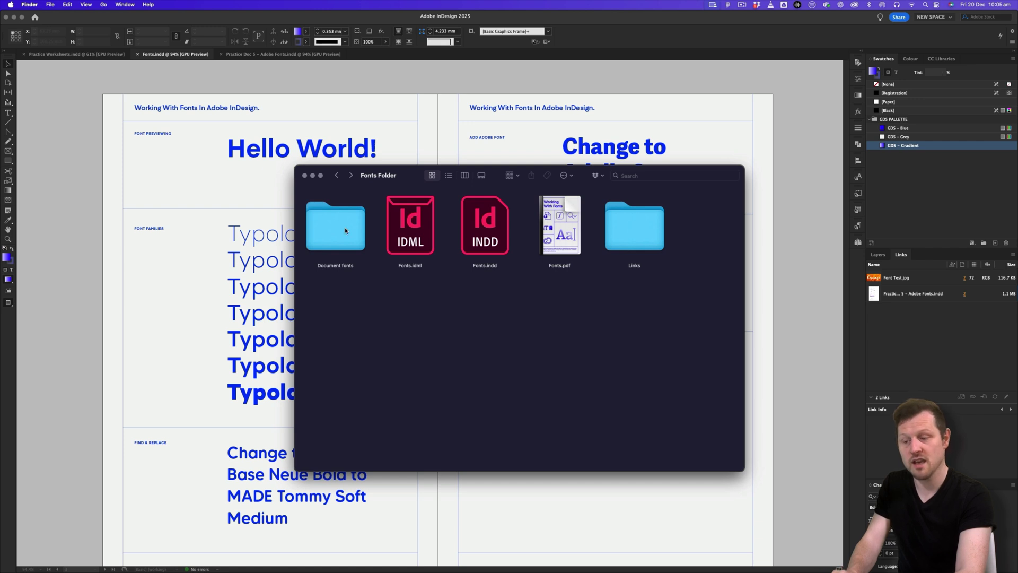
double_click(336, 244)
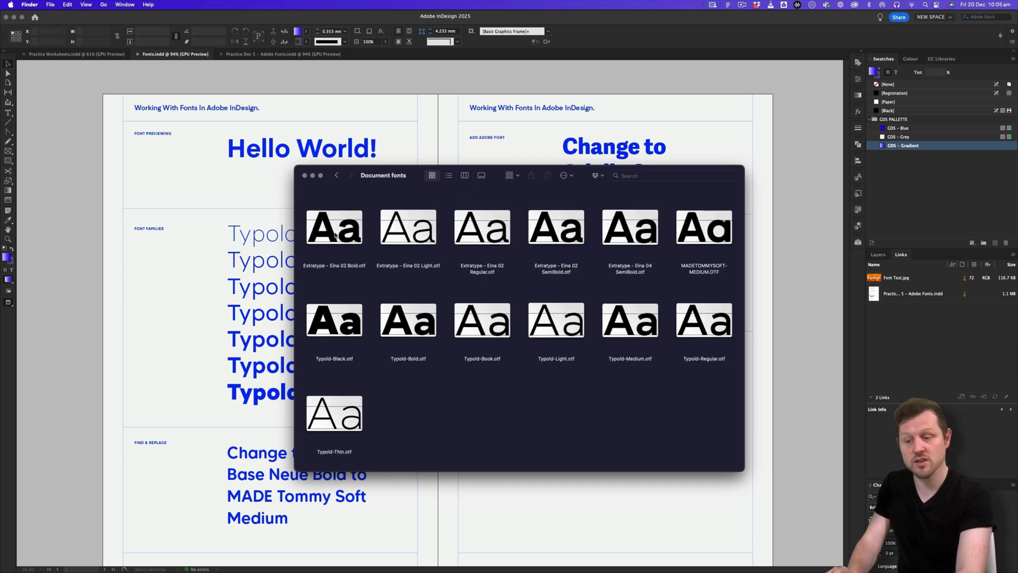